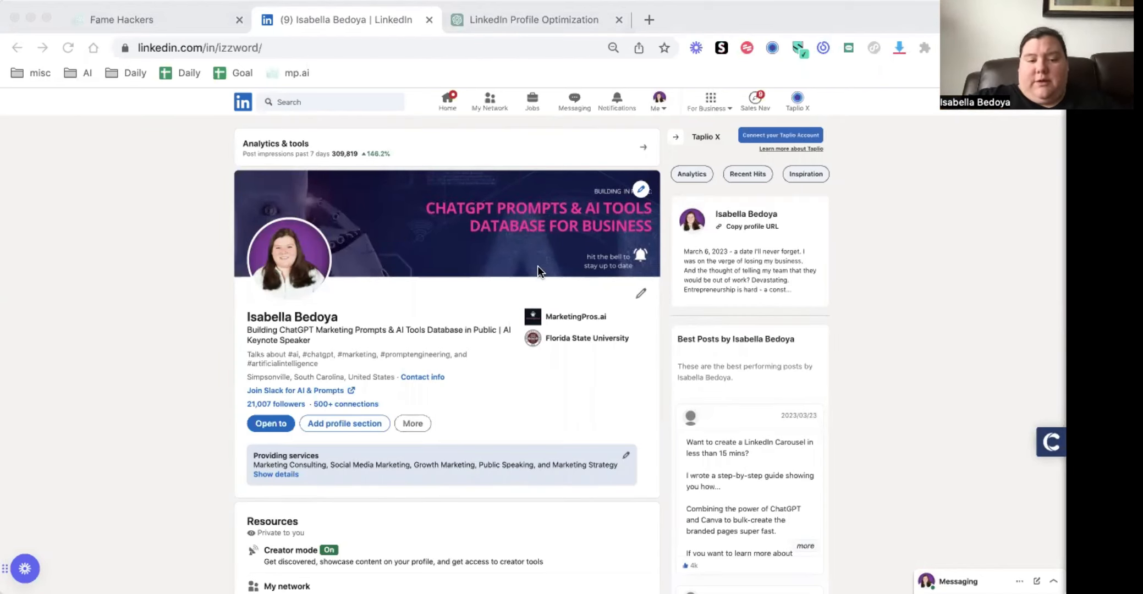
Open the Creator mode dashboard from the profile's resources and review the Profile topics hashtags
scroll(537, 267, "down", 4)
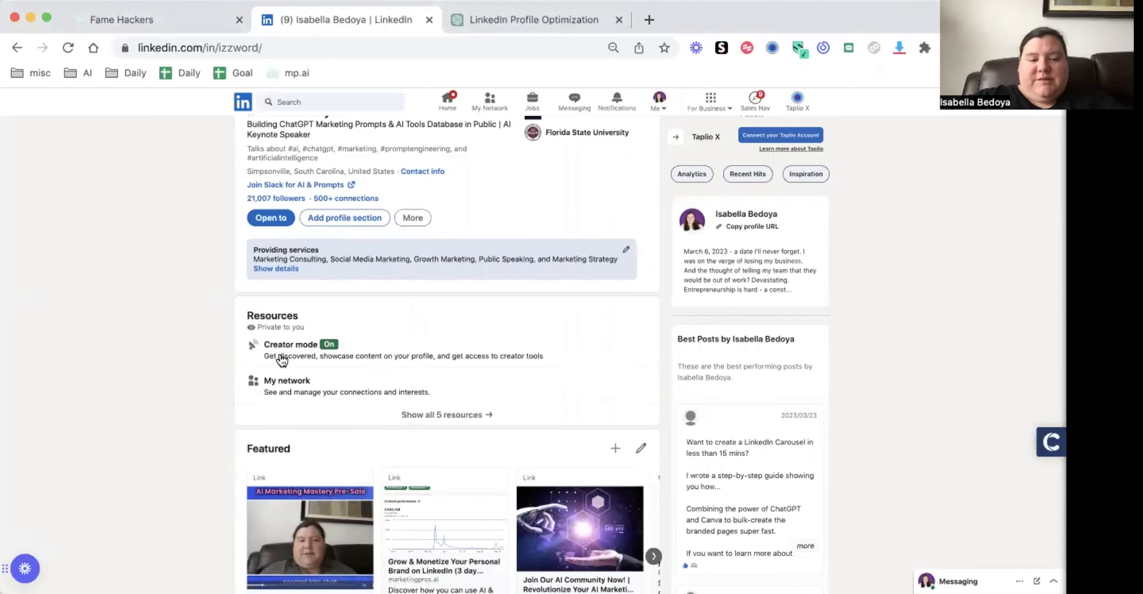
left_click(284, 347)
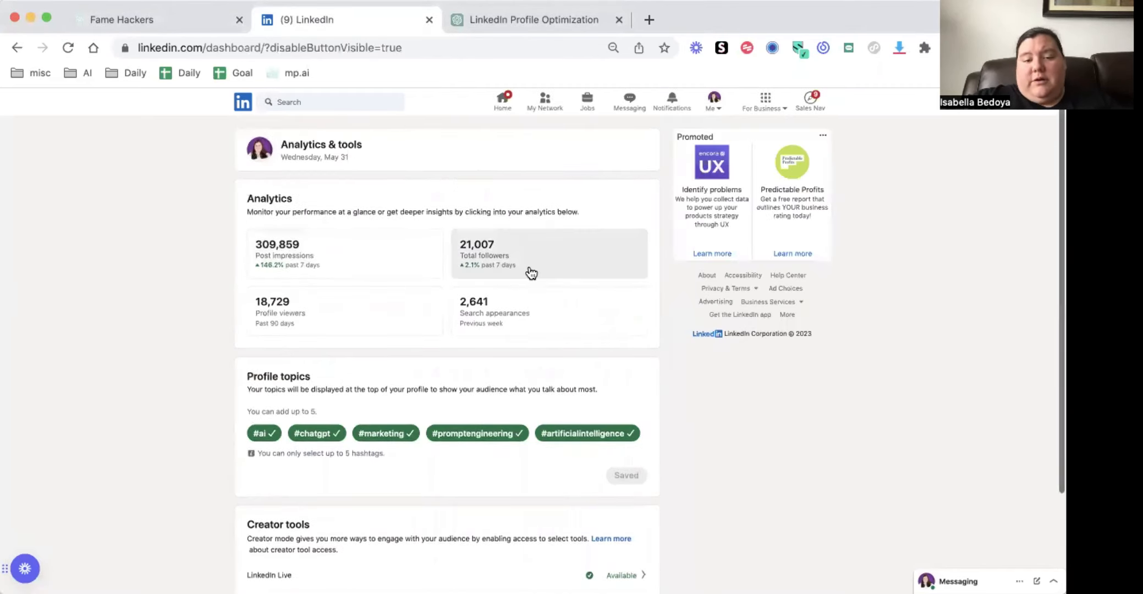
scroll(306, 300, "down", 3)
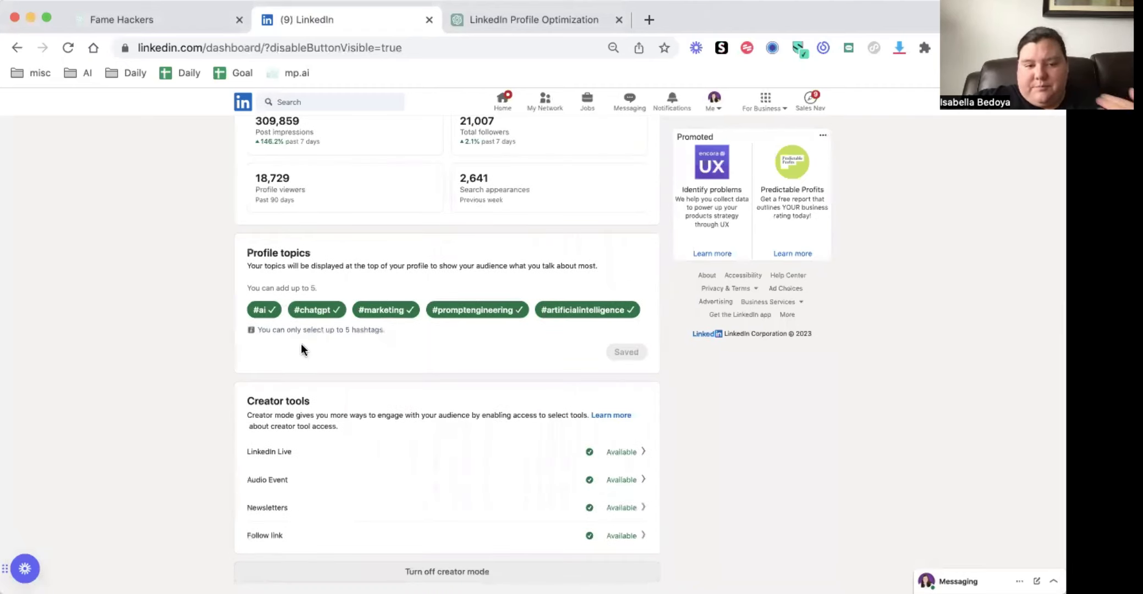
left_click_drag(248, 247, 464, 324)
left_click(536, 338)
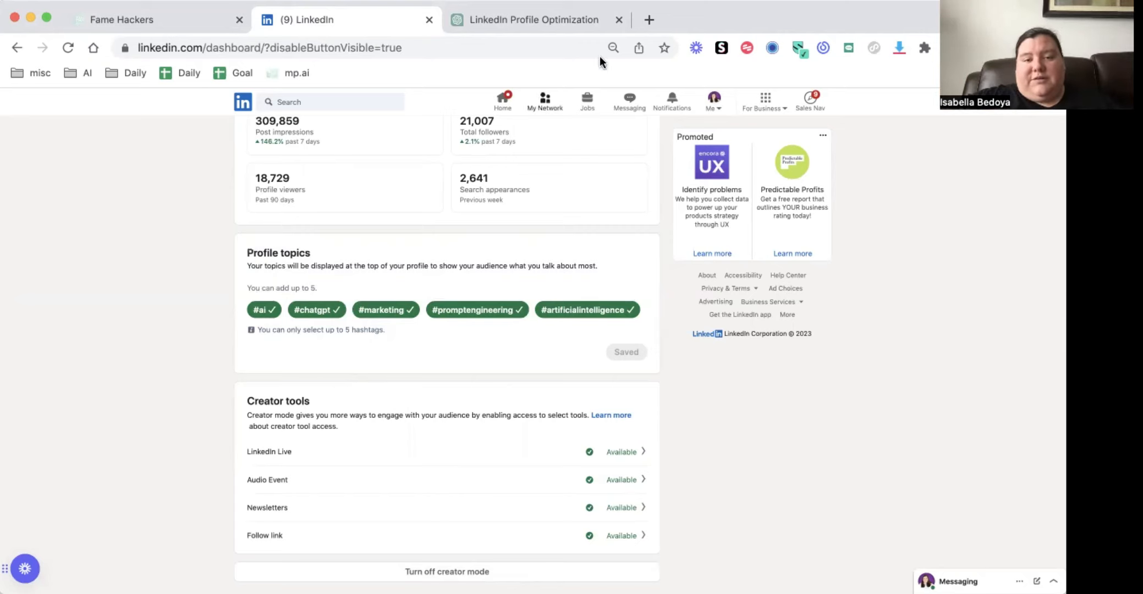
Open the LinkedIn hashtag feed for socialmediamarketing in a new browser tab to check its following
left_click(649, 21)
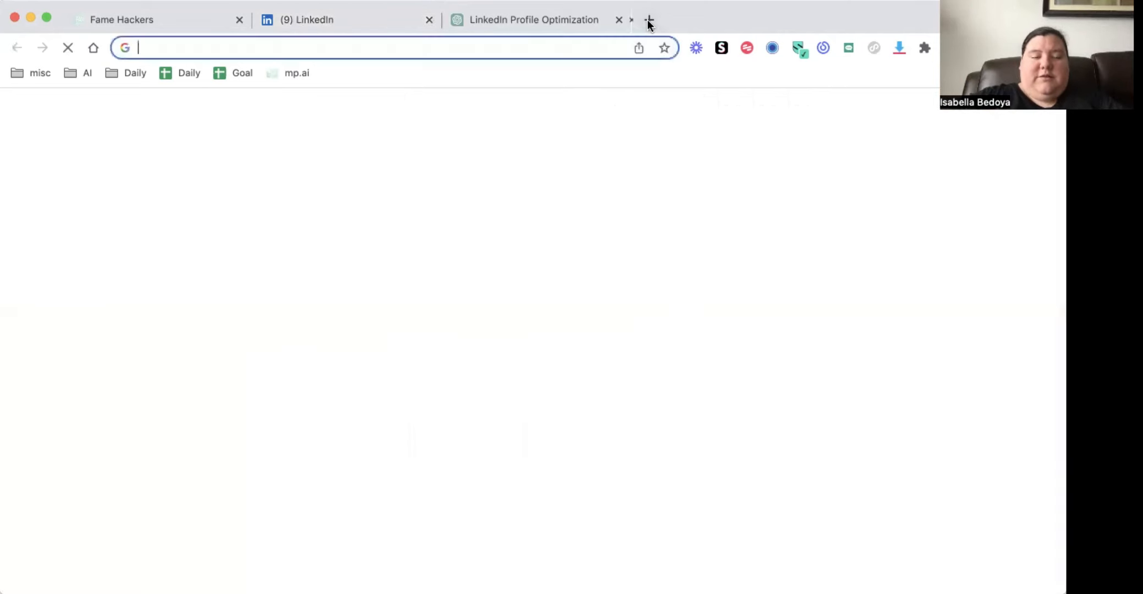
type("hast")
key("BackSpace")
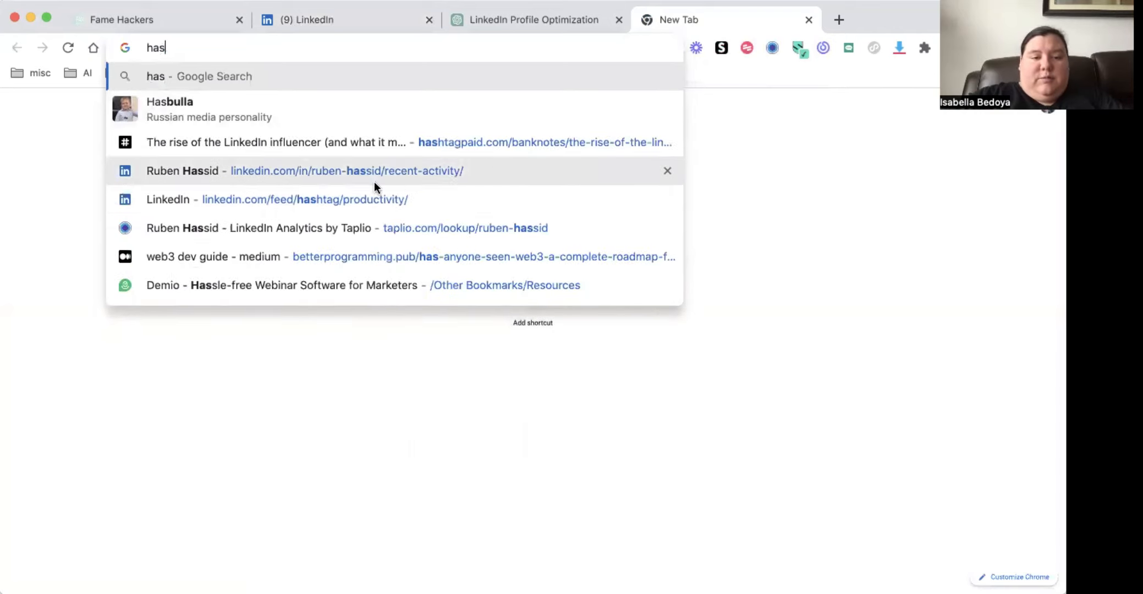
left_click(352, 195)
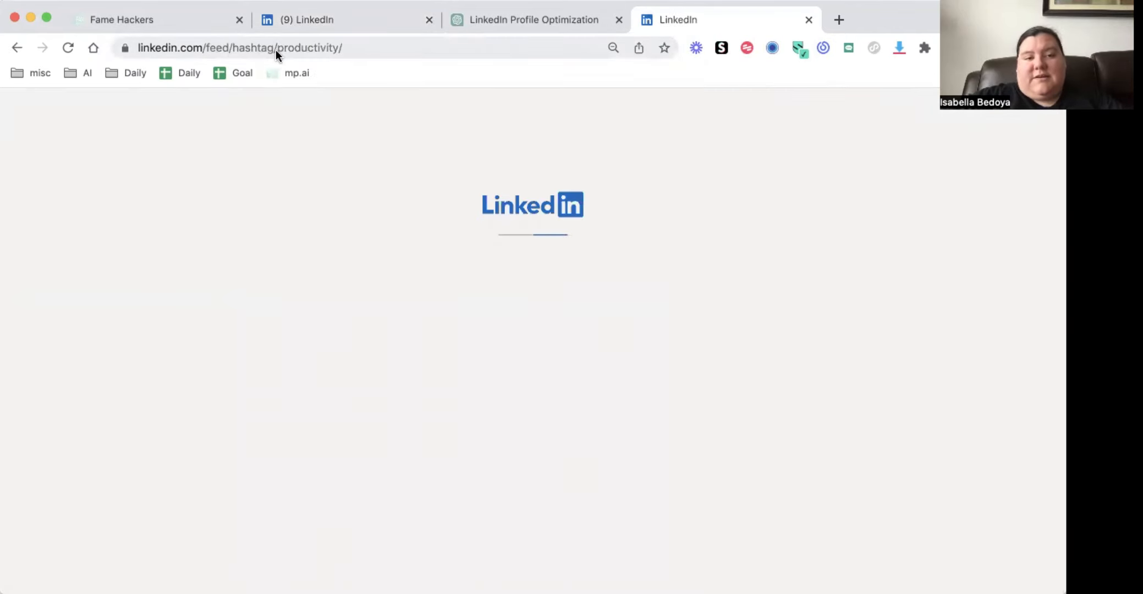
double_click(281, 49)
type("socialm")
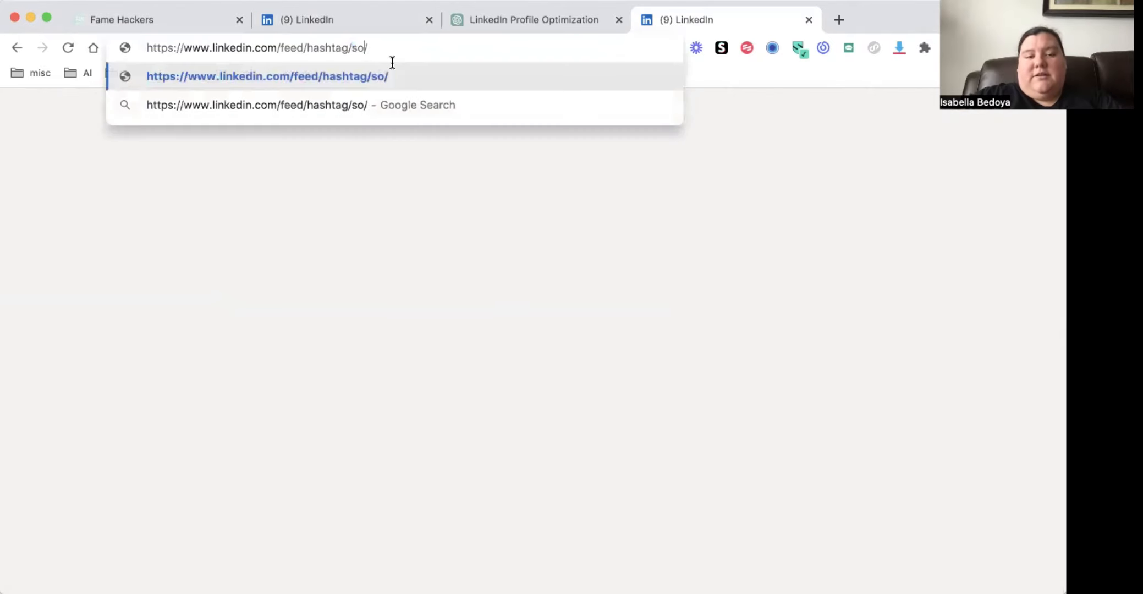
type("ediamarketing")
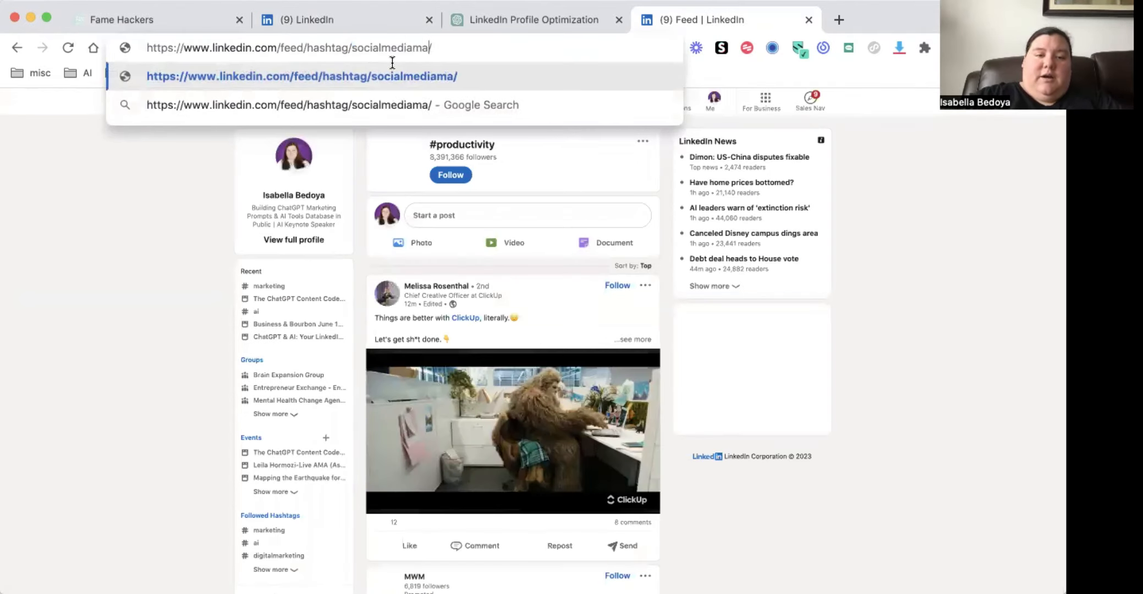
key("Return")
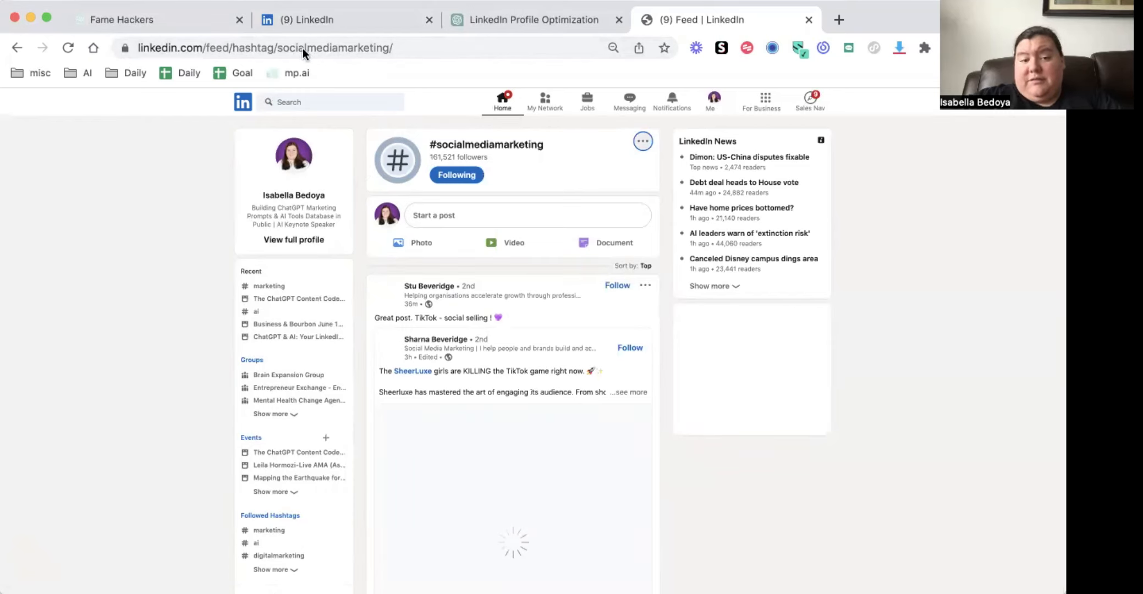
Change the hashtag in the feed address to marketing and load that feed
double_click(334, 47)
type("marketing")
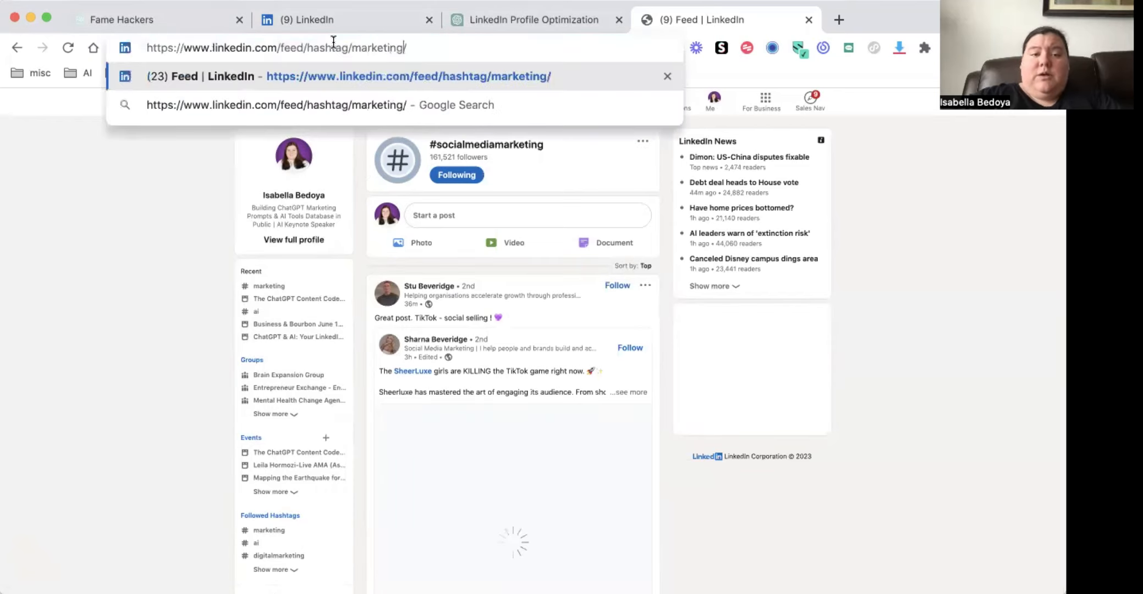
key("Return")
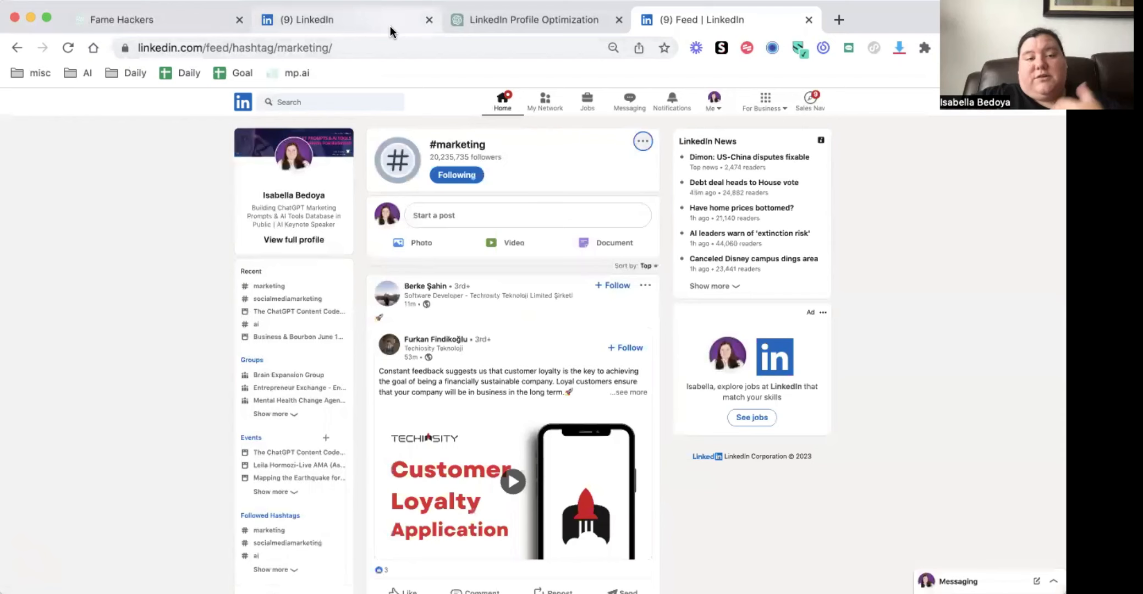
Return to the creator dashboard and open the People also viewed setting in the account preferences
left_click(375, 30)
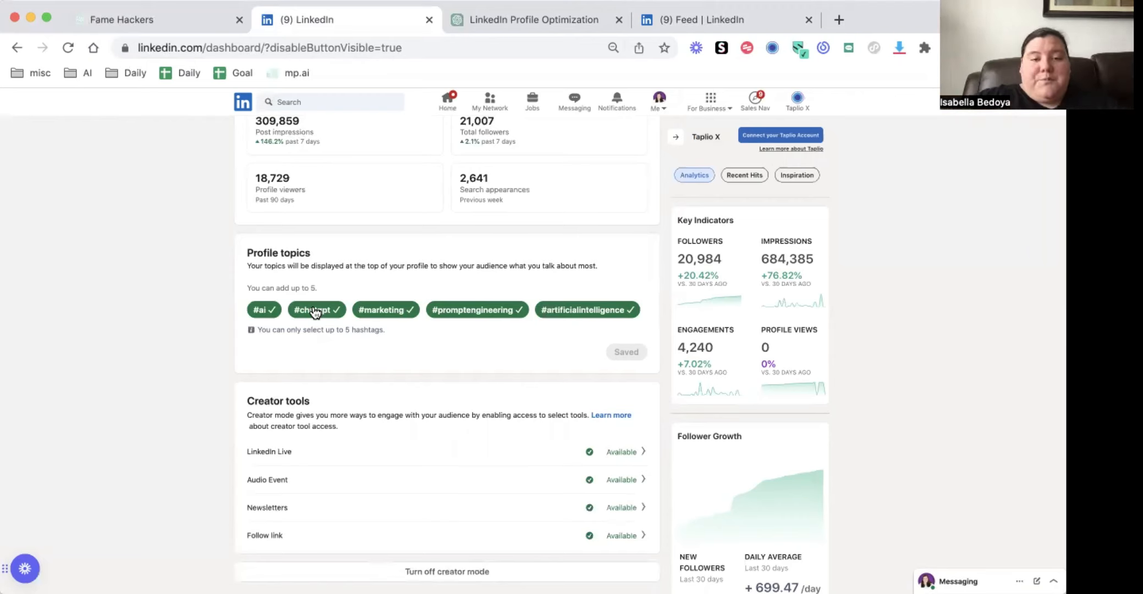
scroll(315, 312, "up", 3)
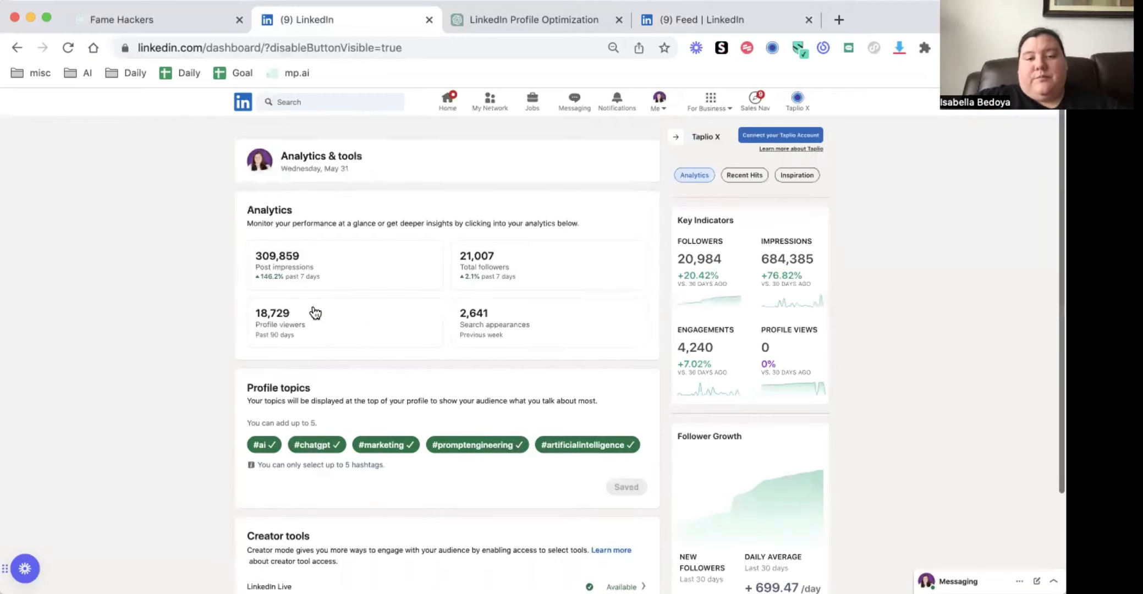
left_click(660, 102)
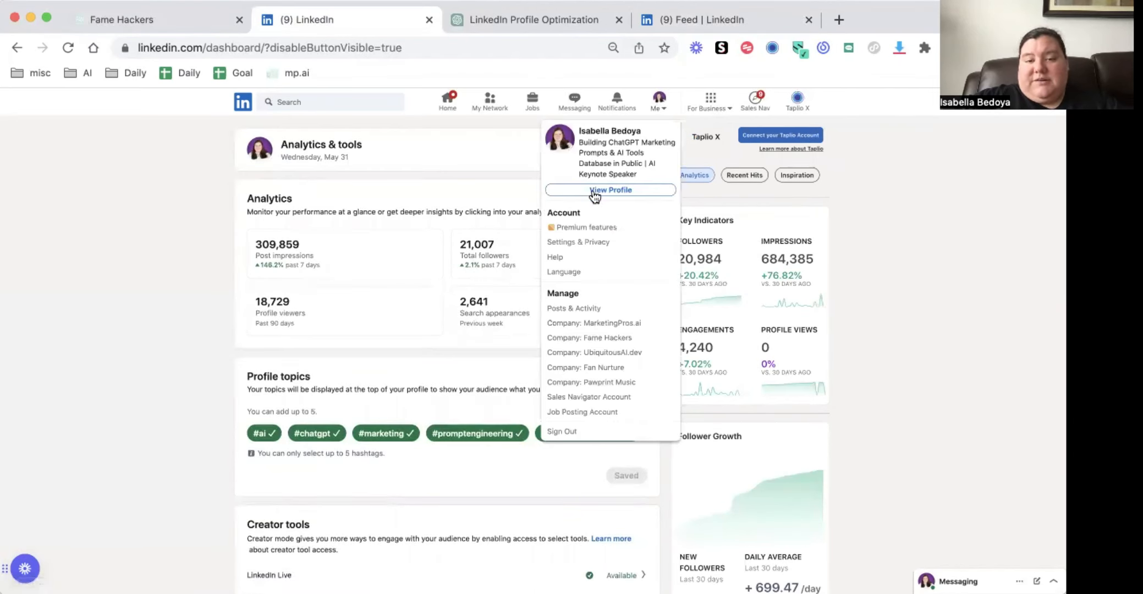
left_click(571, 247)
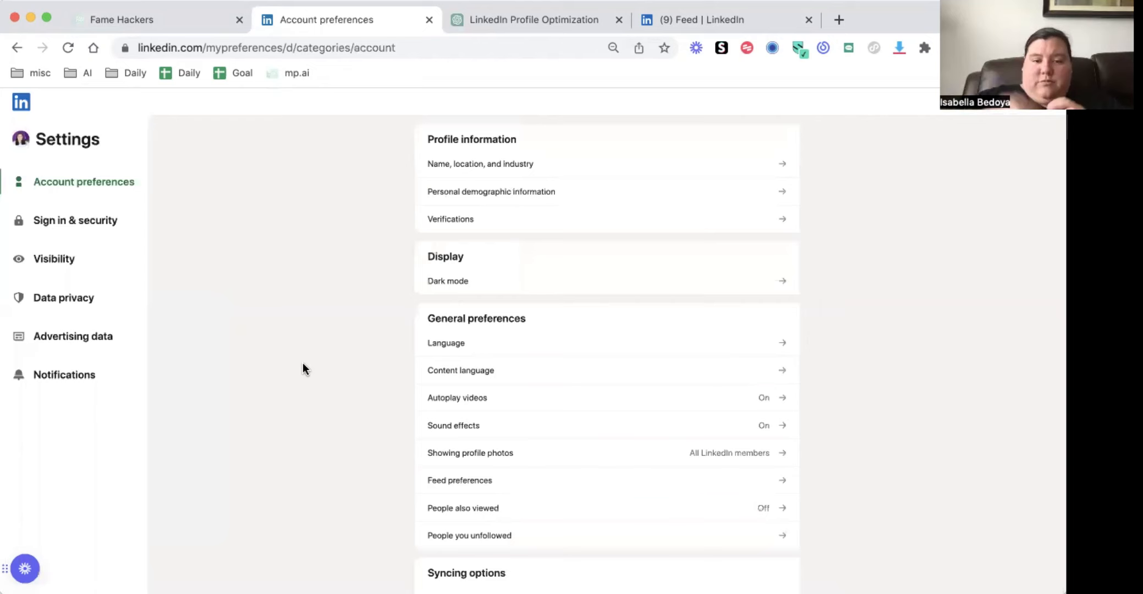
left_click(458, 507)
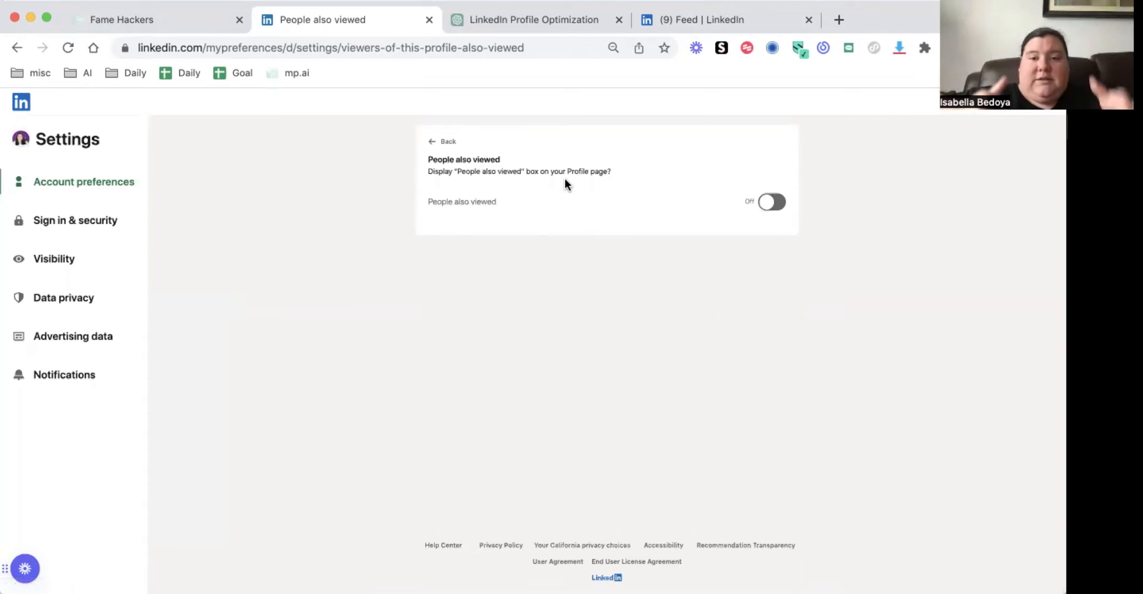
Open your own profile in place of the #marketing feed and dismiss the profile optimization popup
left_click(715, 19)
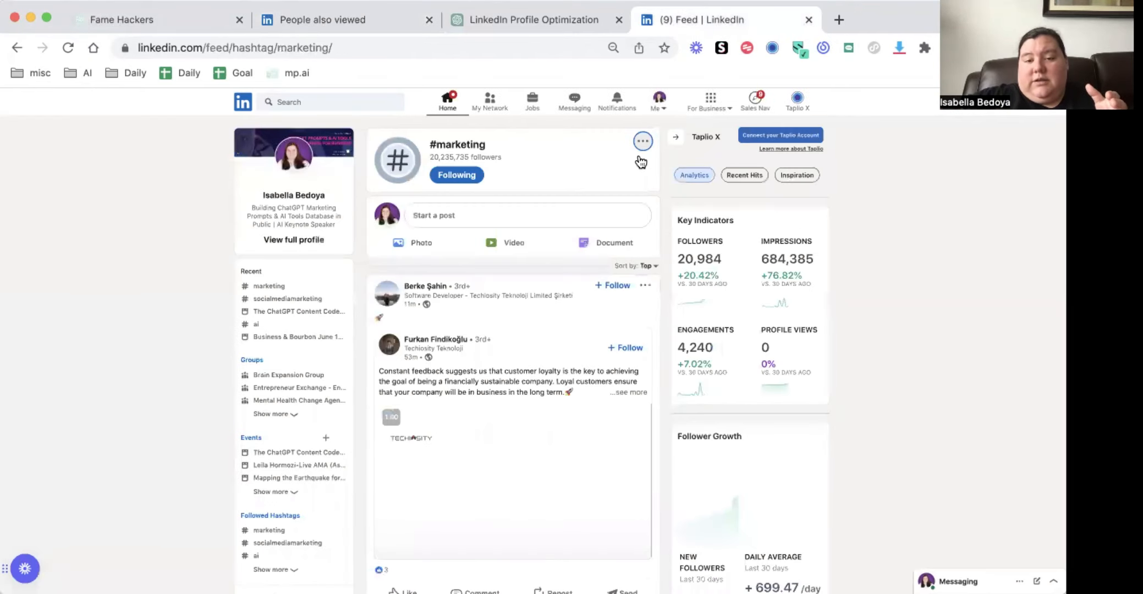
left_click(659, 102)
left_click(608, 188)
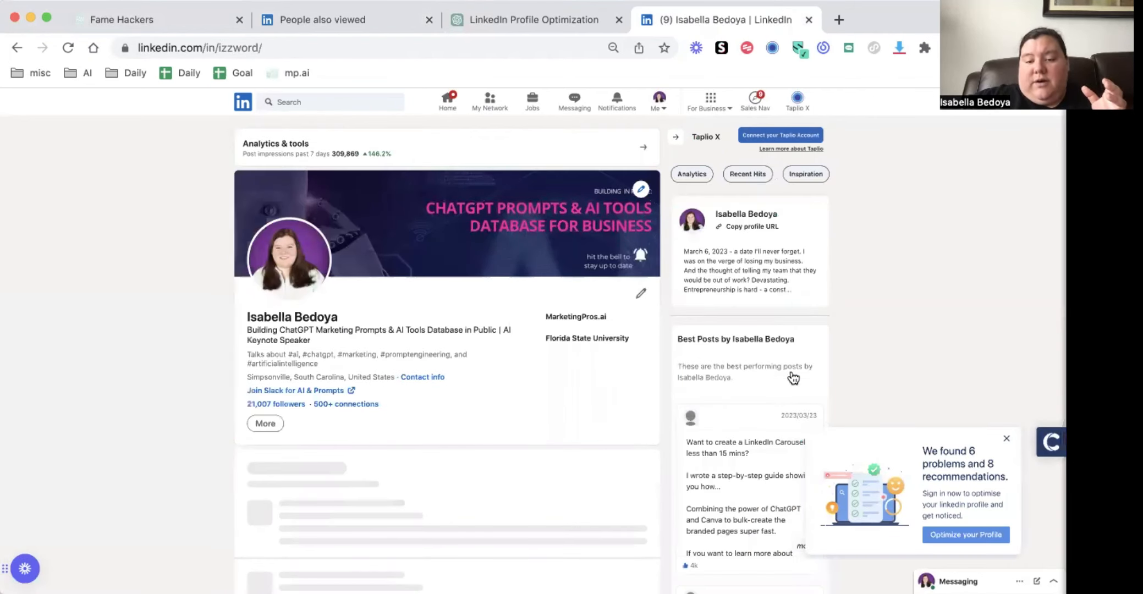
scroll(793, 377, "down", 3)
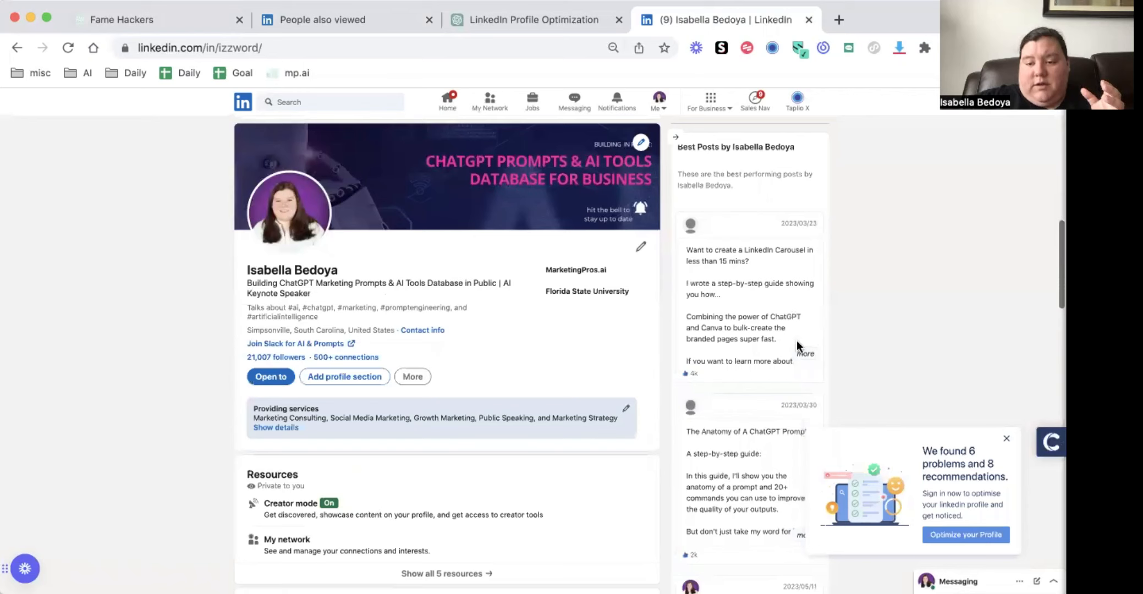
scroll(825, 363, "down", 10)
left_click(1006, 438)
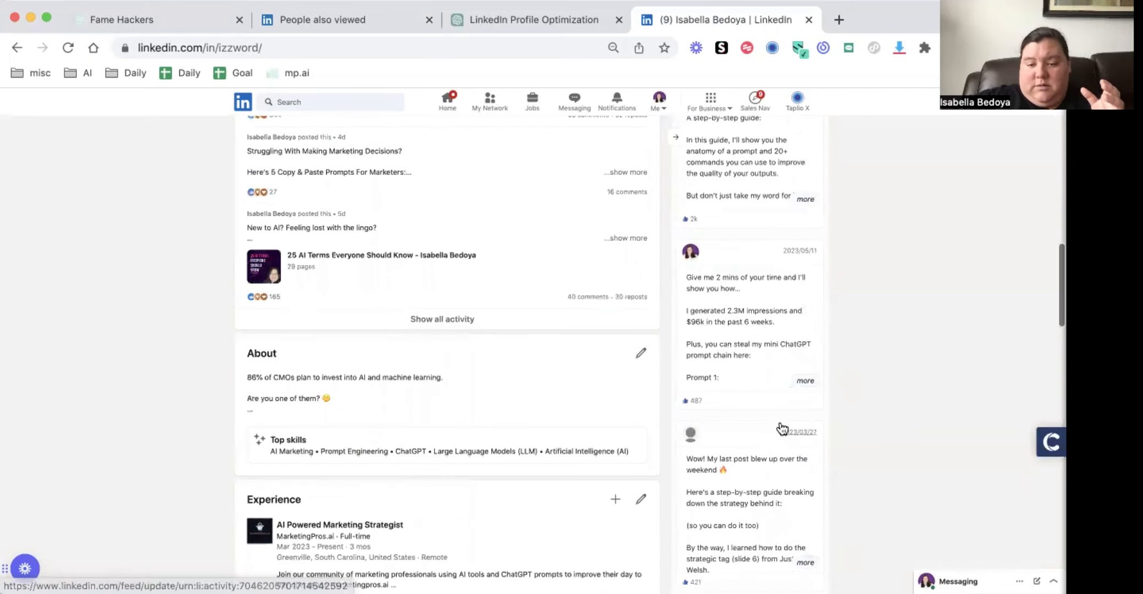
Collapse the Taplio X panel on the profile and examine the People you may know suggestions beside it
scroll(781, 428, "down", 15)
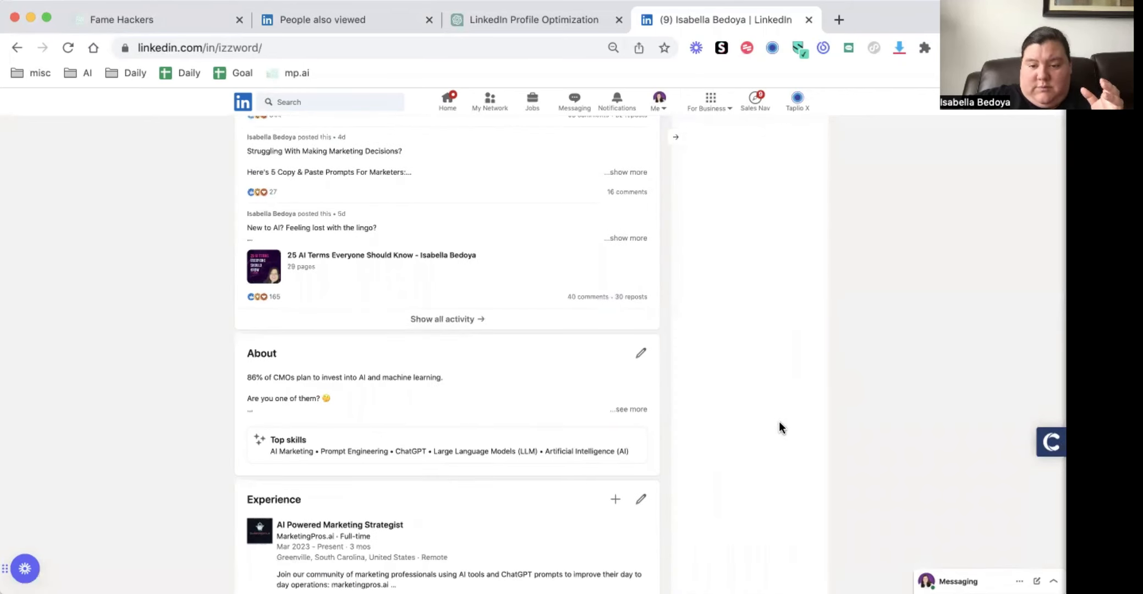
scroll(746, 316, "up", 15)
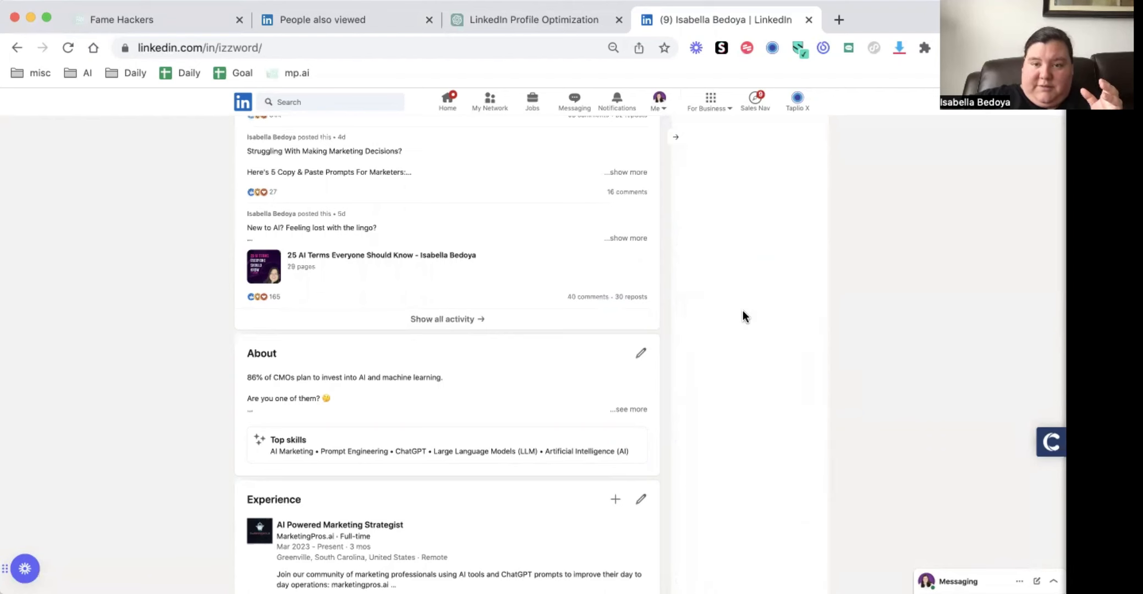
left_click(676, 138)
scroll(734, 277, "down", 8)
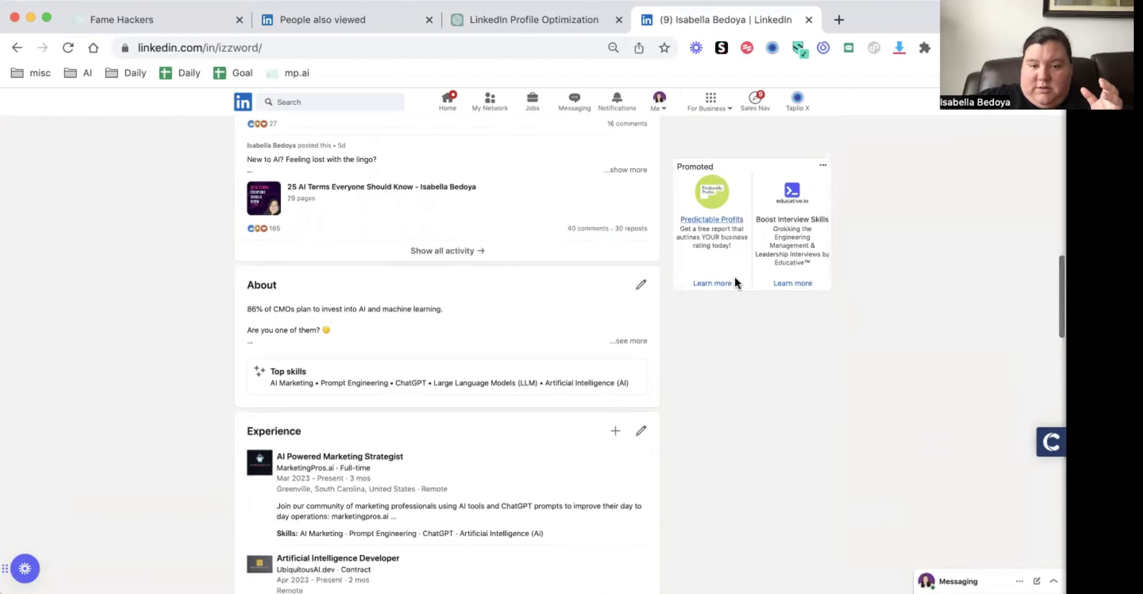
scroll(734, 277, "up", 20)
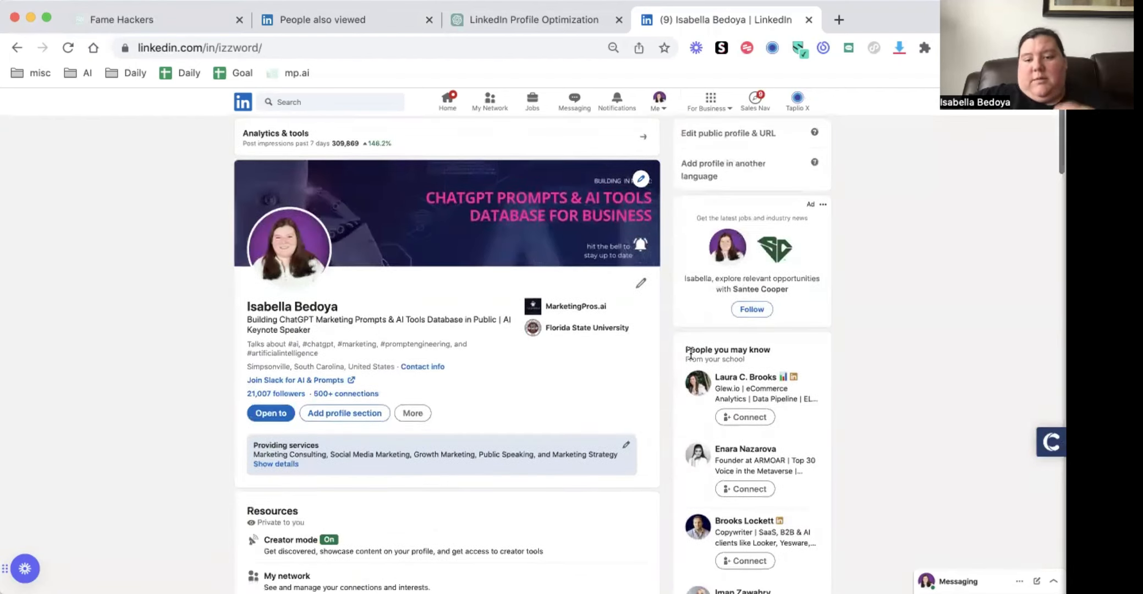
scroll(759, 342, "down", 1)
scroll(759, 341, "up", 2)
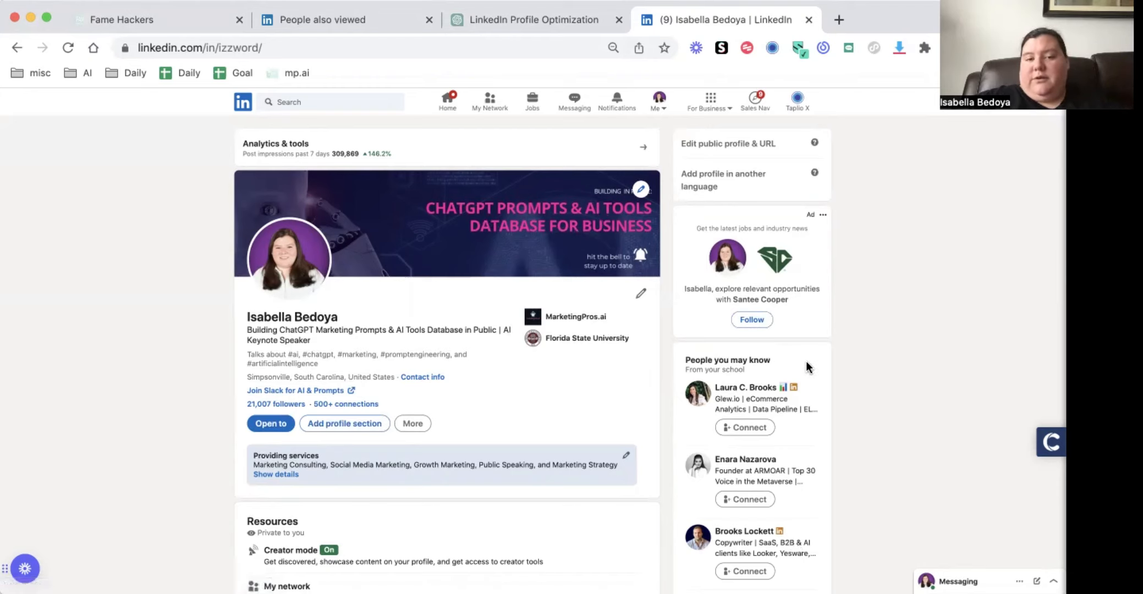
Leave the People also viewed setting for the home feed and open your own profile from there
left_click(345, 20)
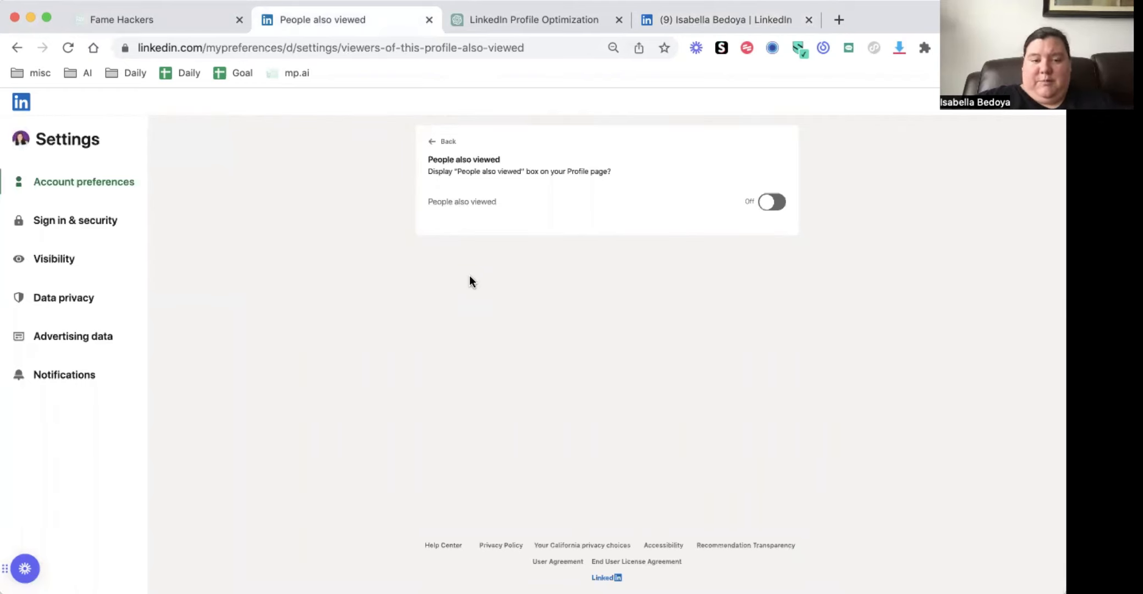
left_click(21, 102)
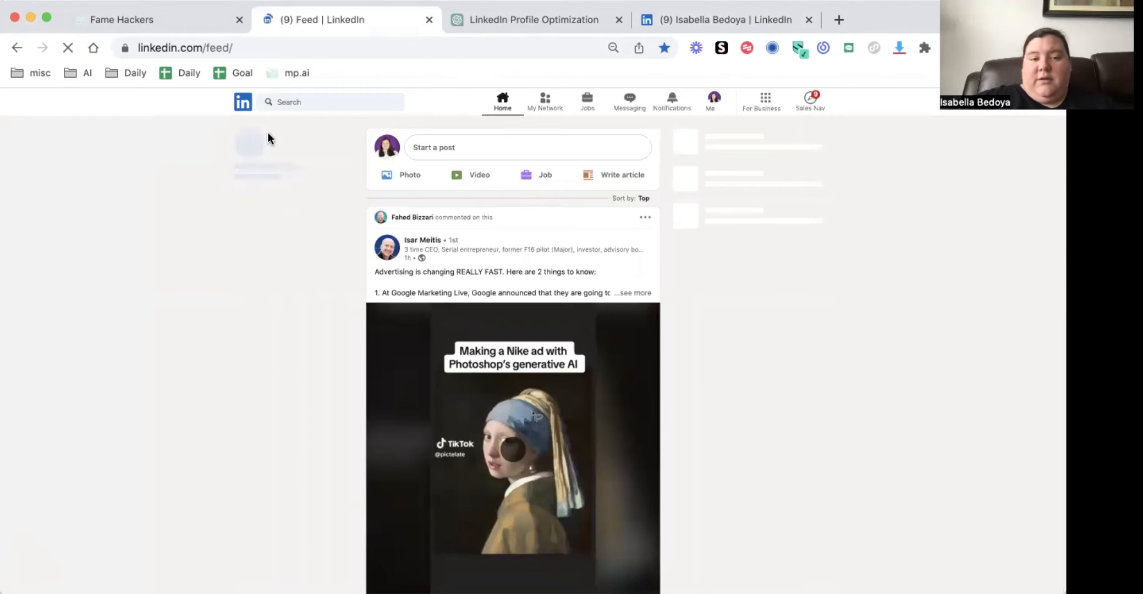
left_click(715, 105)
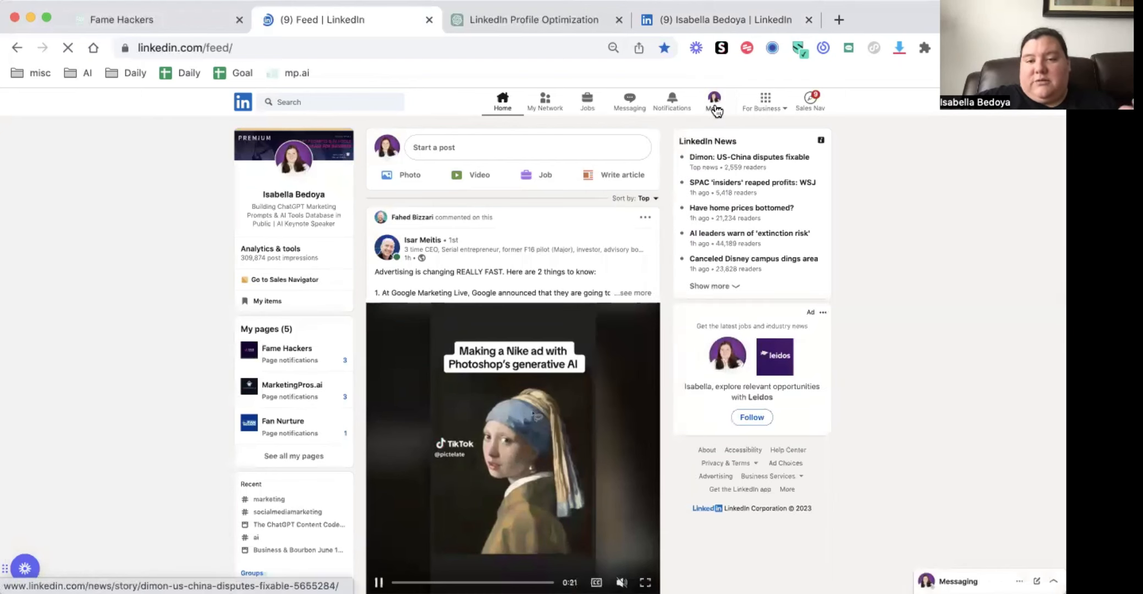
left_click(659, 101)
left_click(615, 191)
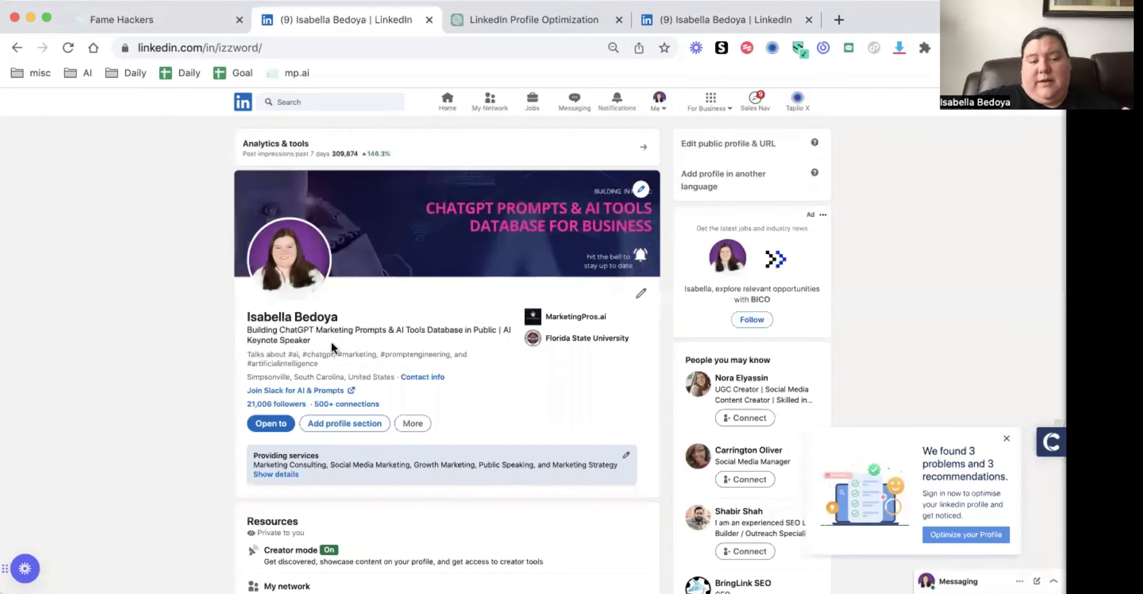
Review the profile's Talks about hashtags, the Slack link, and the Featured, About and Experience sections
left_click_drag(241, 357, 352, 363)
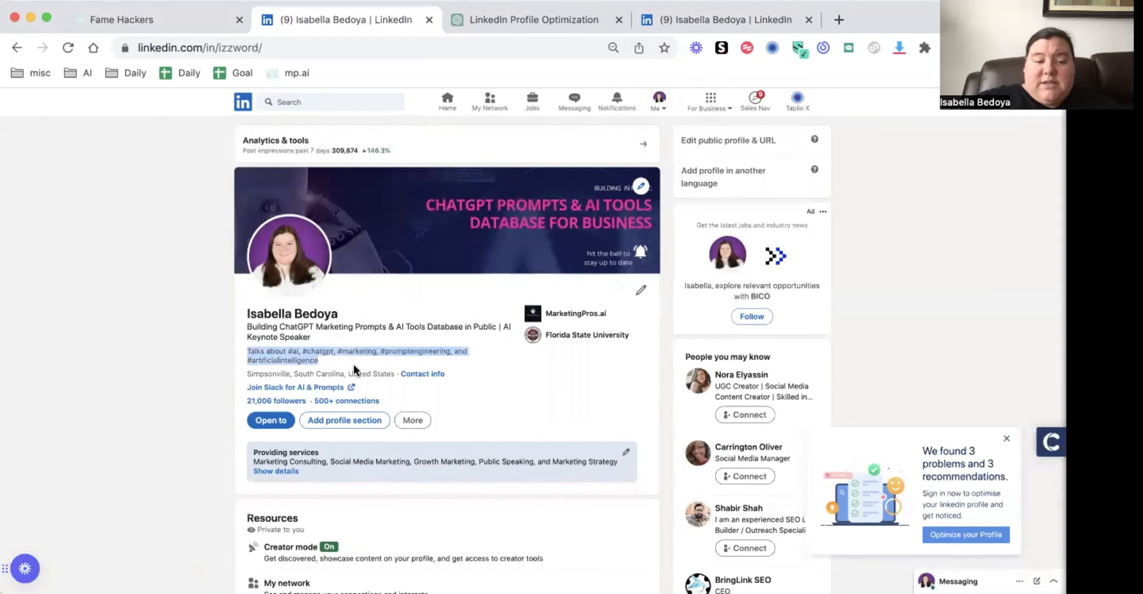
scroll(353, 364, "down", 3)
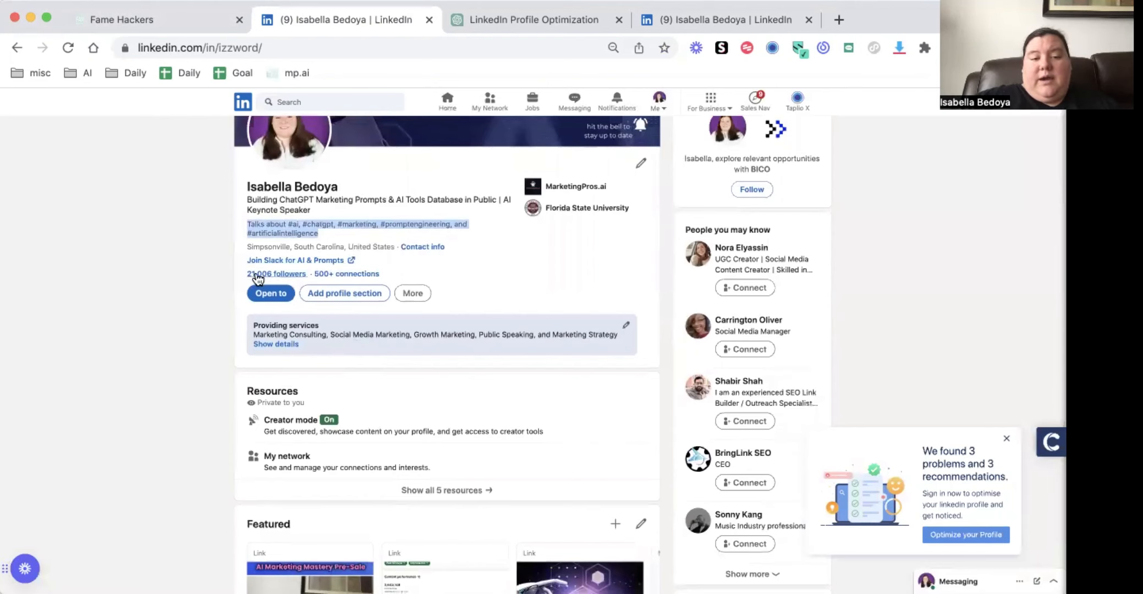
left_click_drag(247, 260, 363, 261)
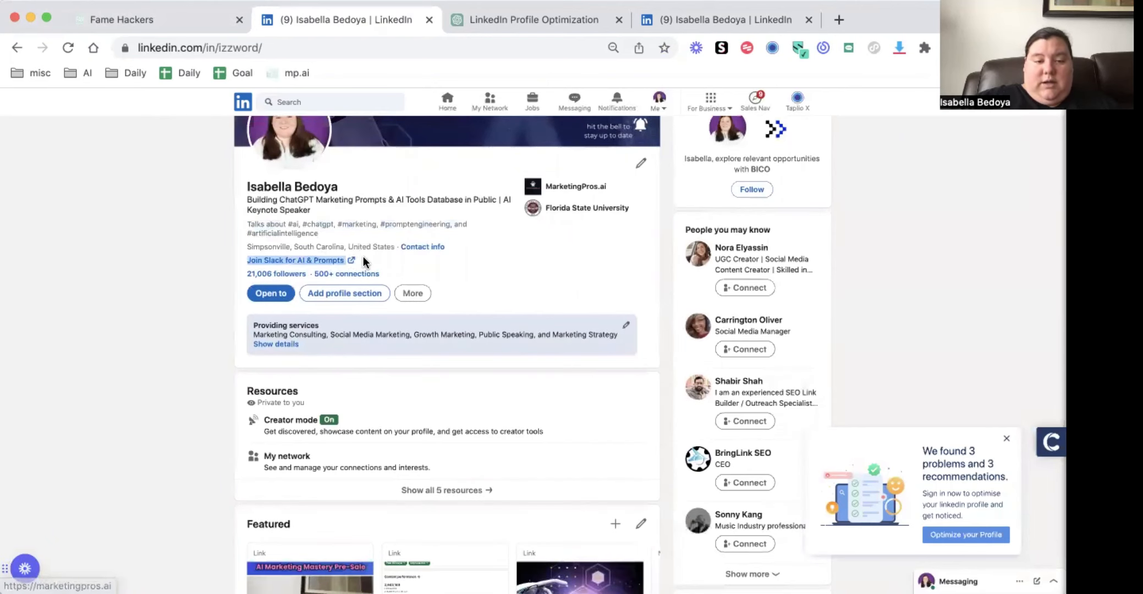
scroll(363, 262, "down", 7)
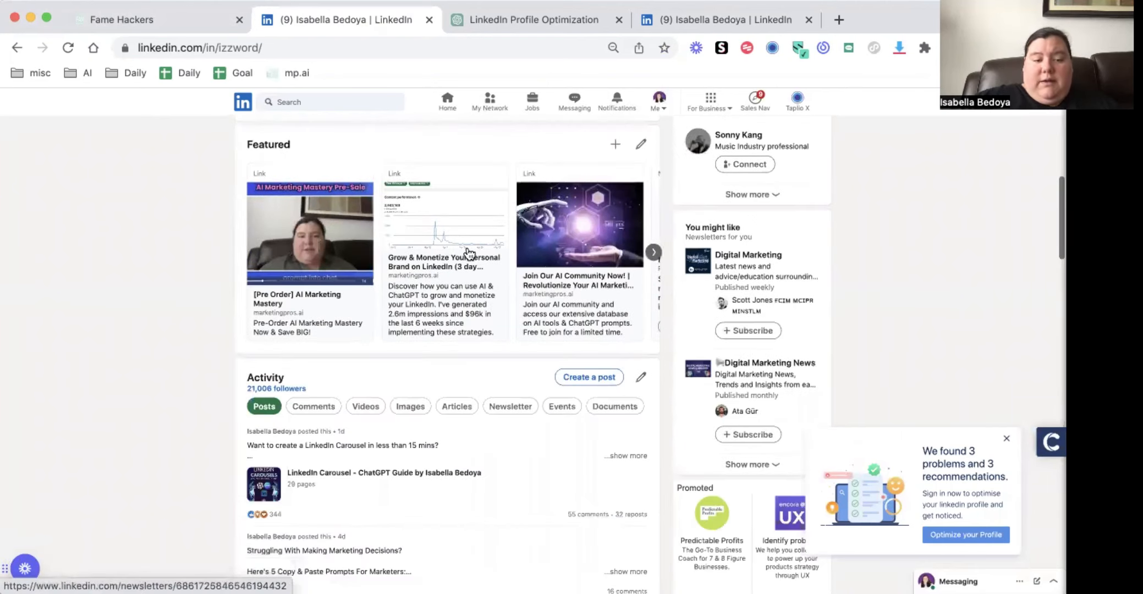
scroll(469, 253, "down", 12)
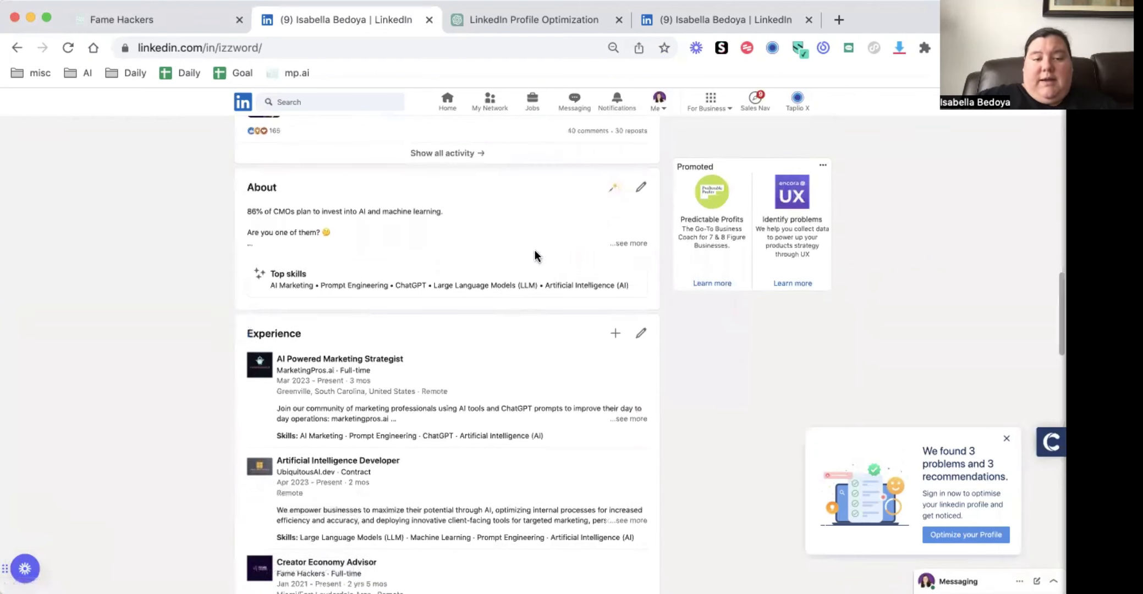
Switch to ChatGPT and copy the opening LinkedIn strategist prompt from the earlier LinkedIn Marketing Profile chat
scroll(355, 230, "up", 20)
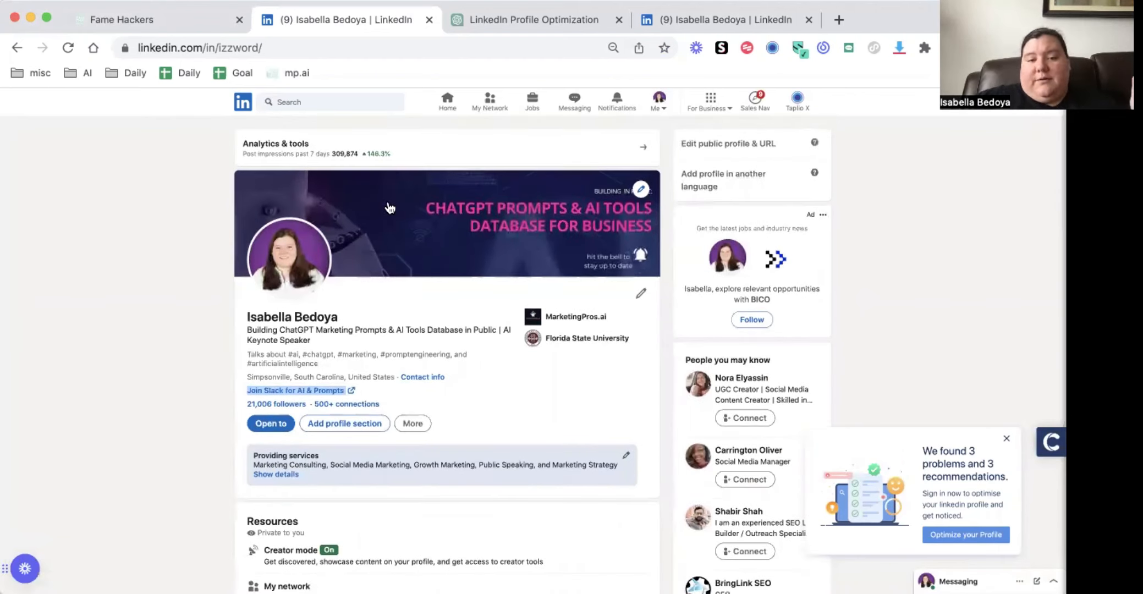
left_click(507, 20)
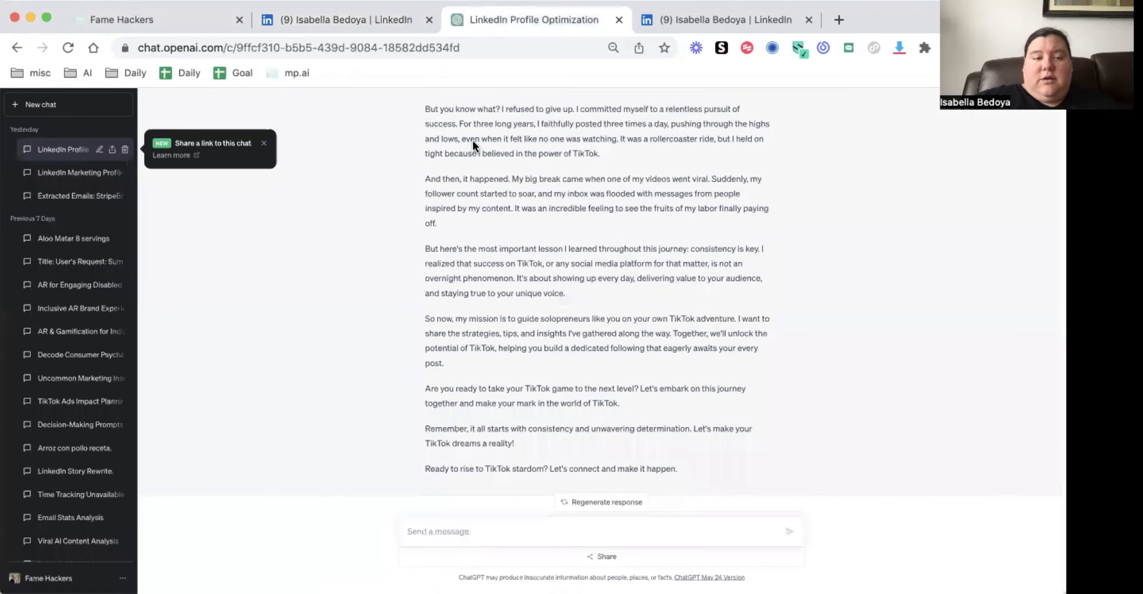
scroll(396, 275, "up", 15)
left_click(61, 173)
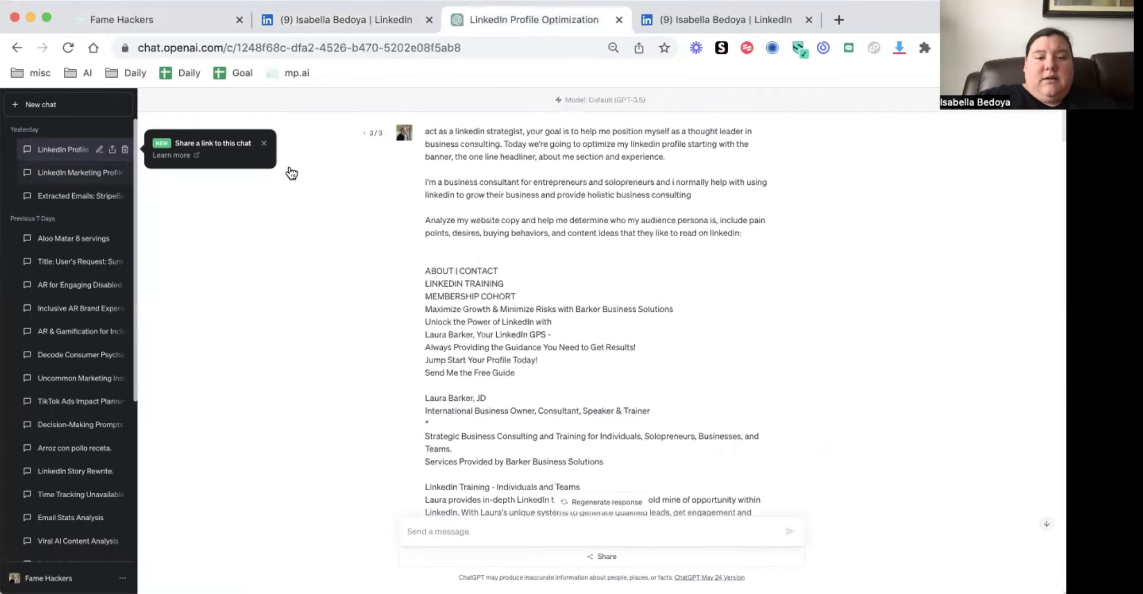
scroll(440, 165, "up", 15)
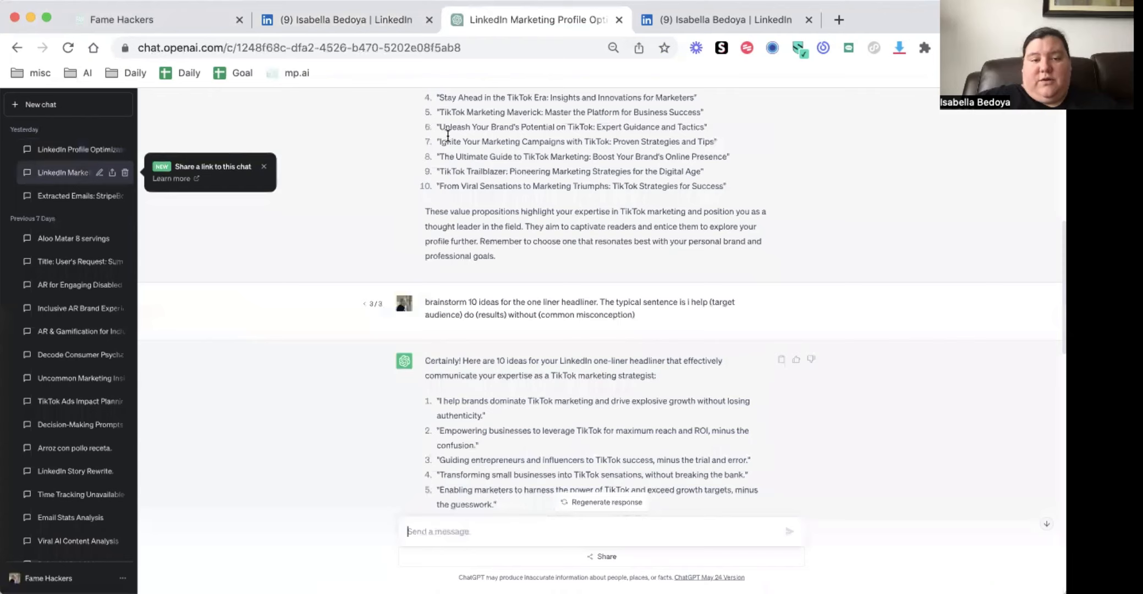
left_click_drag(426, 132, 551, 220)
Start a new GPT-3.5 chat and paste the copied LinkedIn strategist prompt into the message
left_click(70, 106)
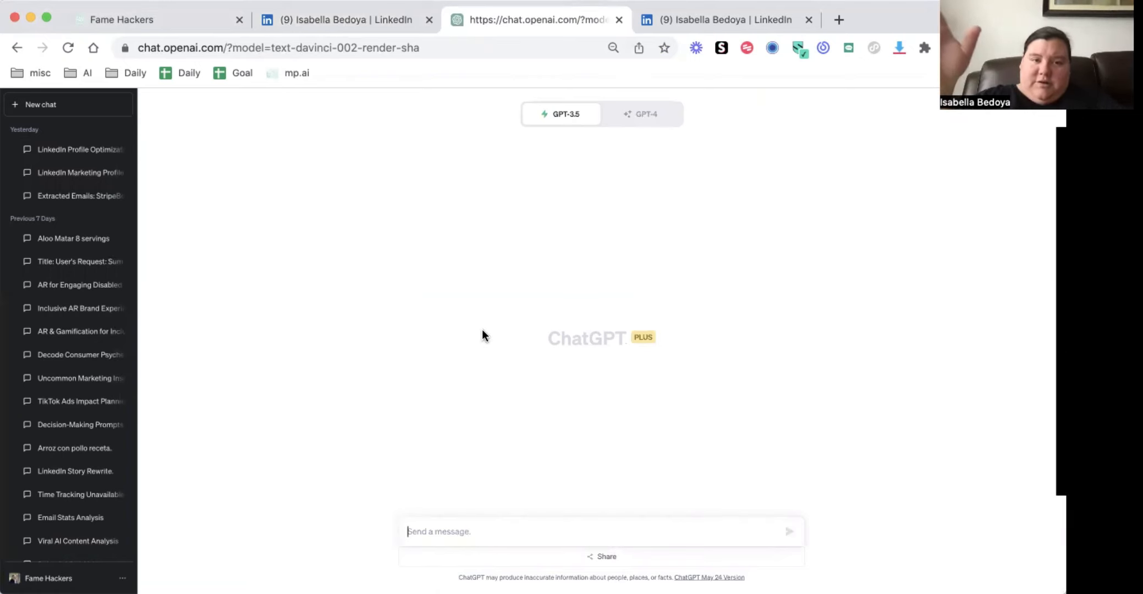
key("super+v")
scroll(465, 507, "up", 1)
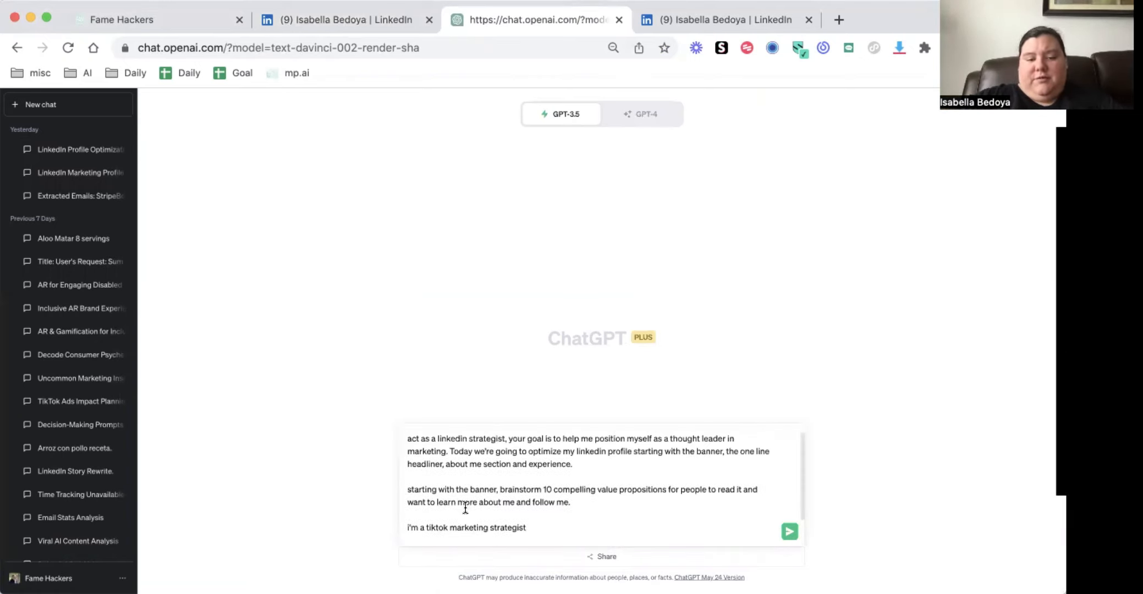
Replace the prompt's banner brainstorming request and the tiktok marketing strategist line with "starting with the audience persona,"
left_click(407, 487, "shift")
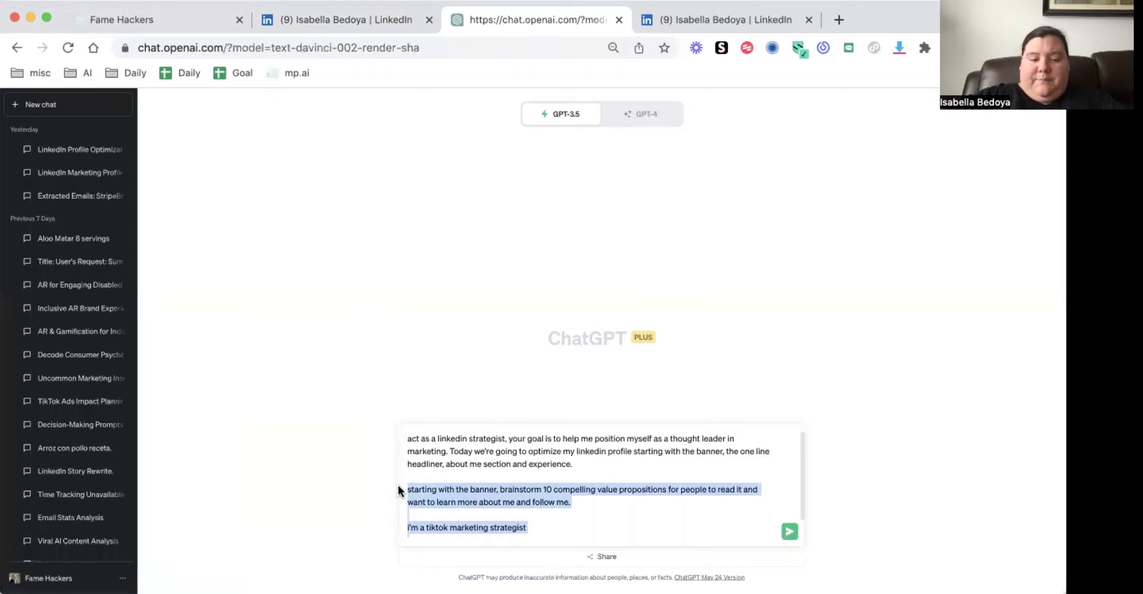
left_click(469, 487, "shift")
type("tarting with the tar")
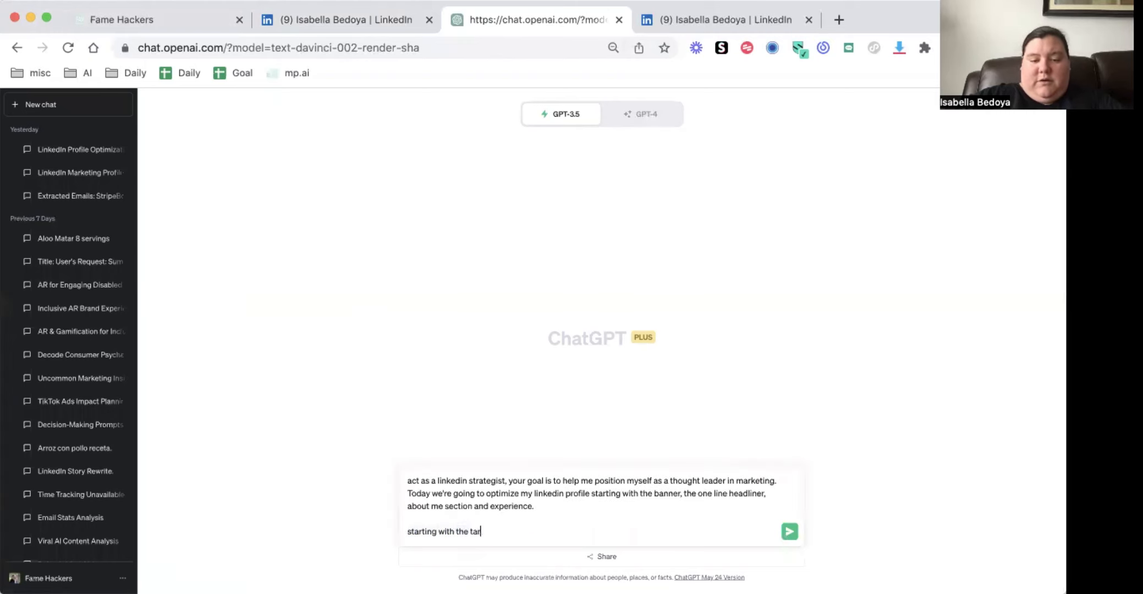
key("BackSpace")
key("BackSpace")
key("BackSpace")
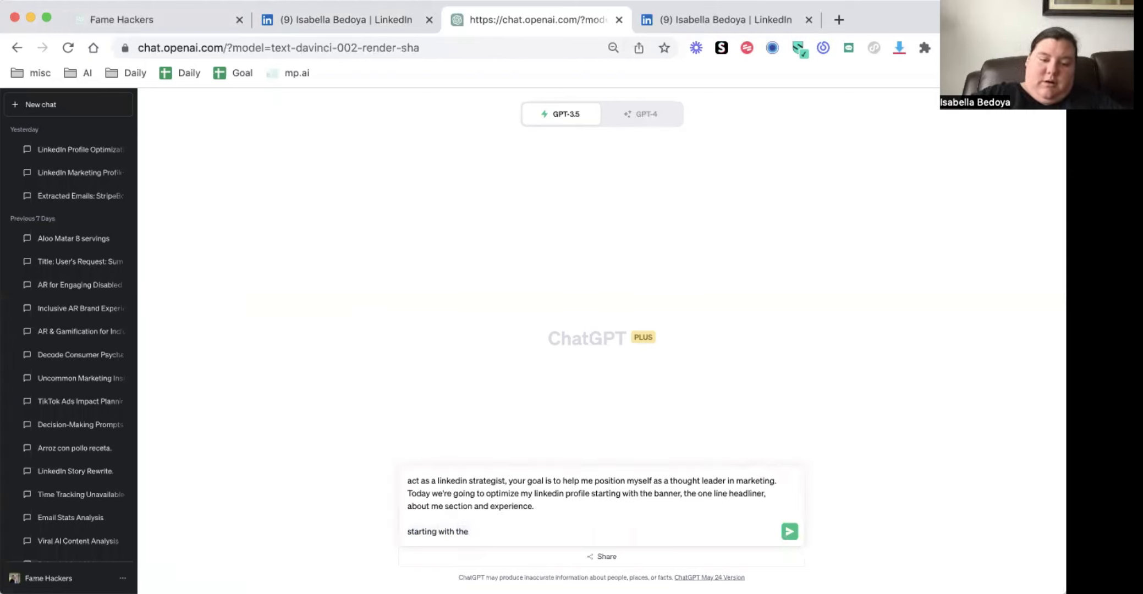
type("audience personaa")
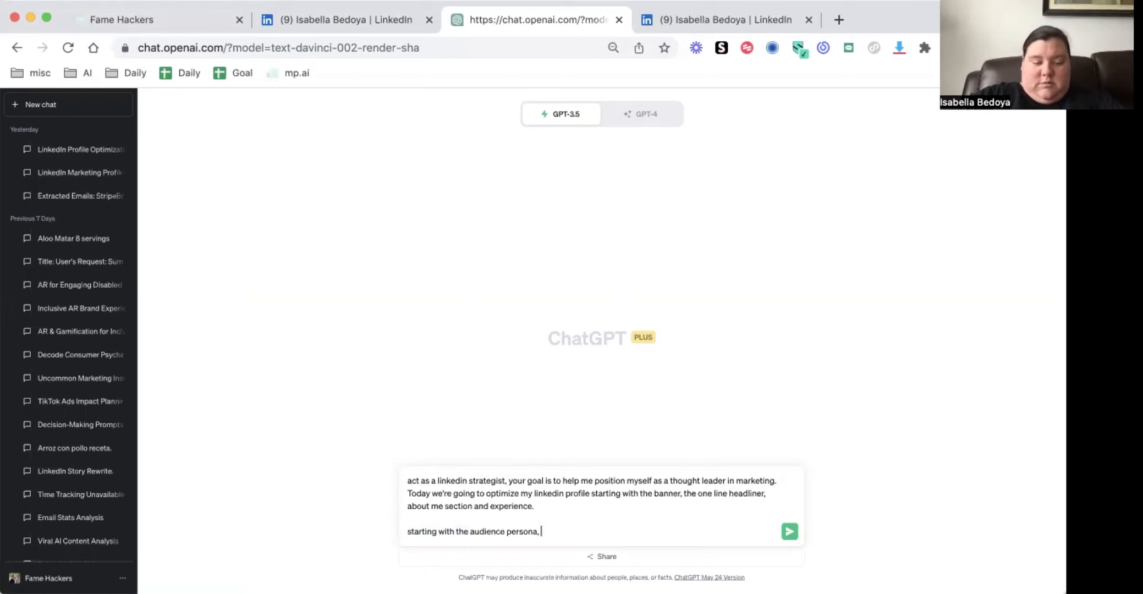
left_click(552, 504)
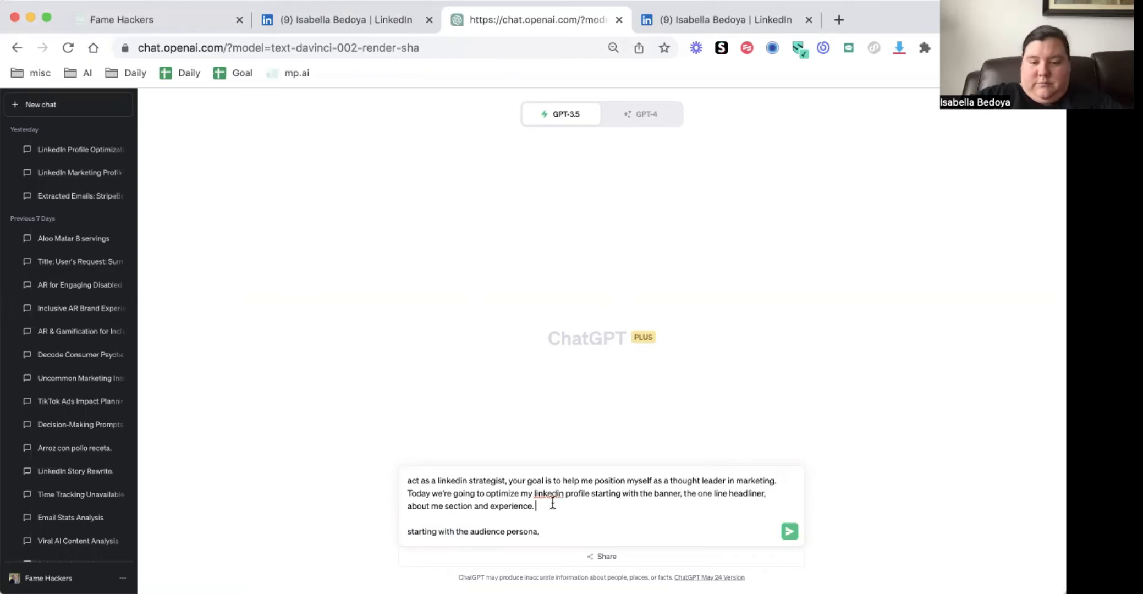
double_click(746, 476)
left_click(737, 477)
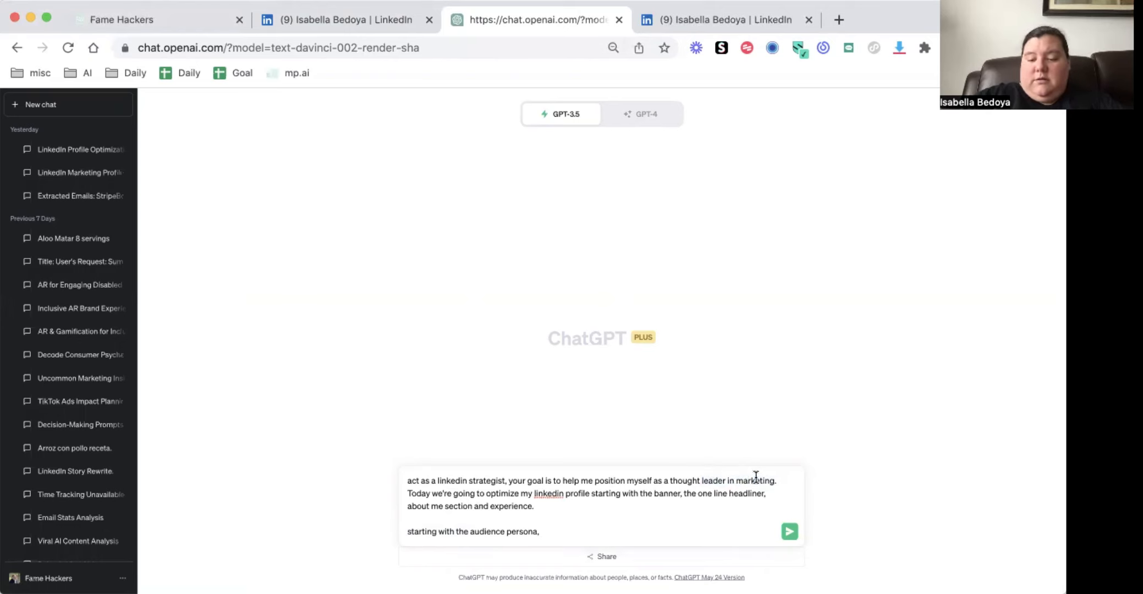
key("shift+Return")
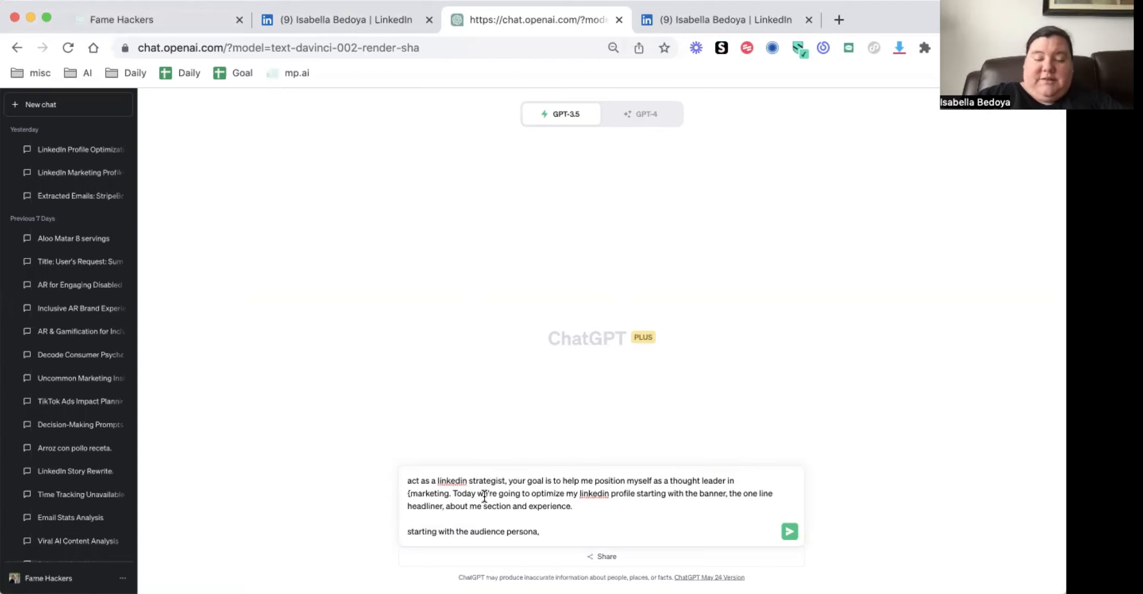
key("BackSpace")
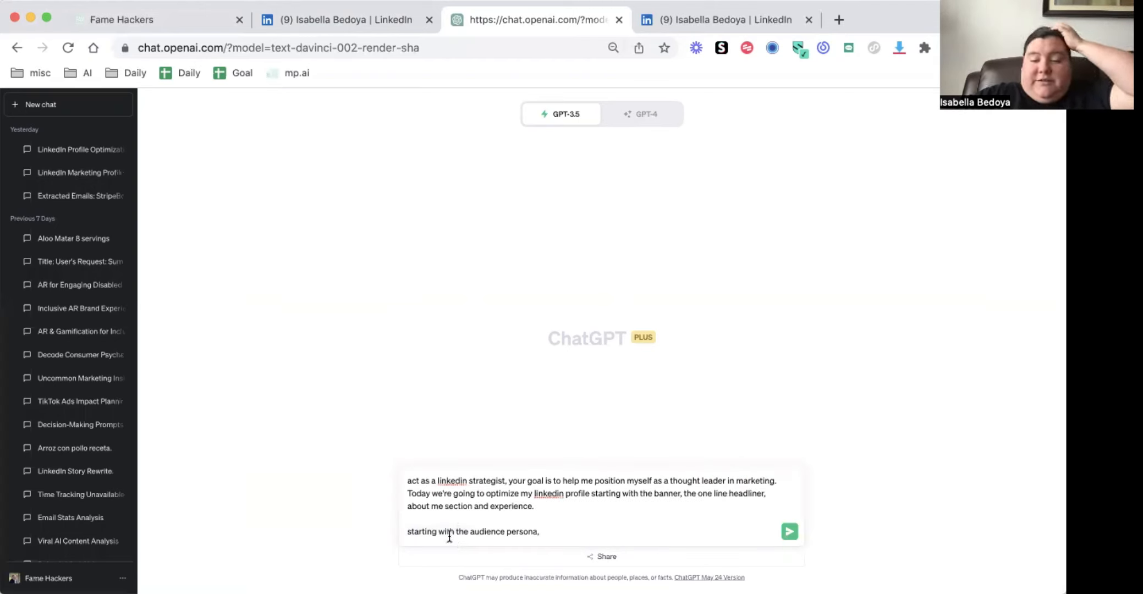
Separate the sentence beginning "Today we're going to optimize" into its own paragraph with a blank line above it
left_click(777, 474)
key("shift+Return")
key("shift+Return")
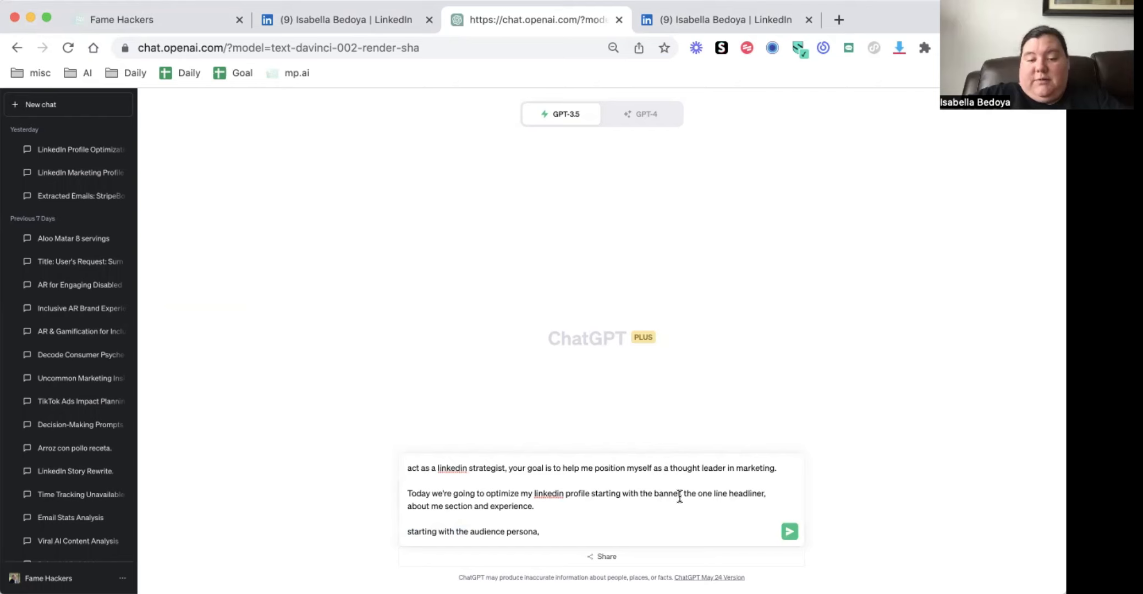
left_click(639, 503)
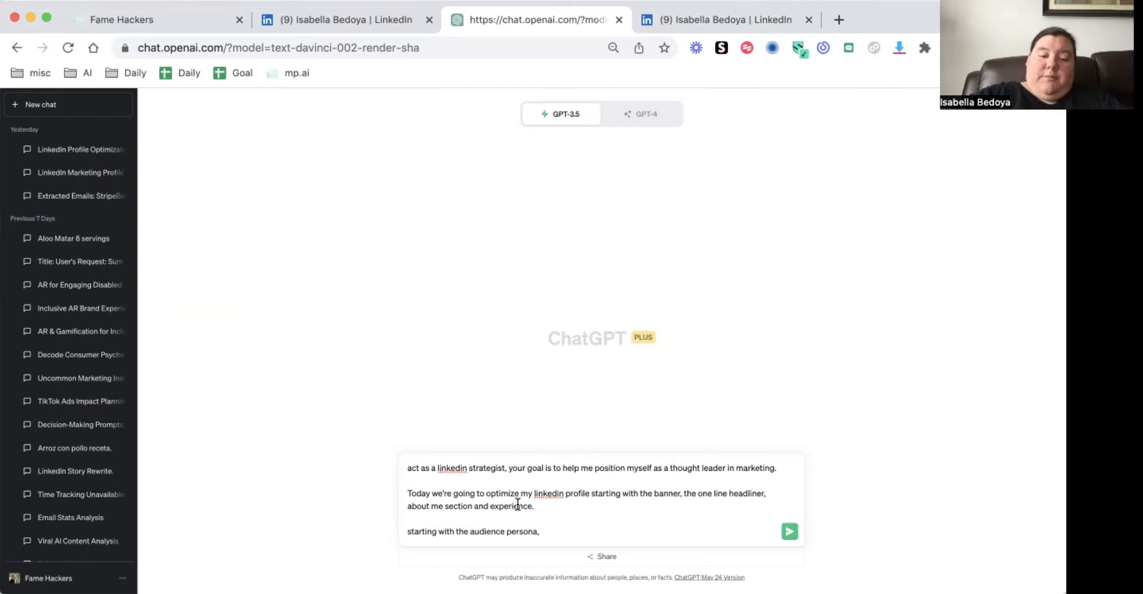
Reword the start of the prompt's last line to "build an audience persona,"
left_click(546, 531)
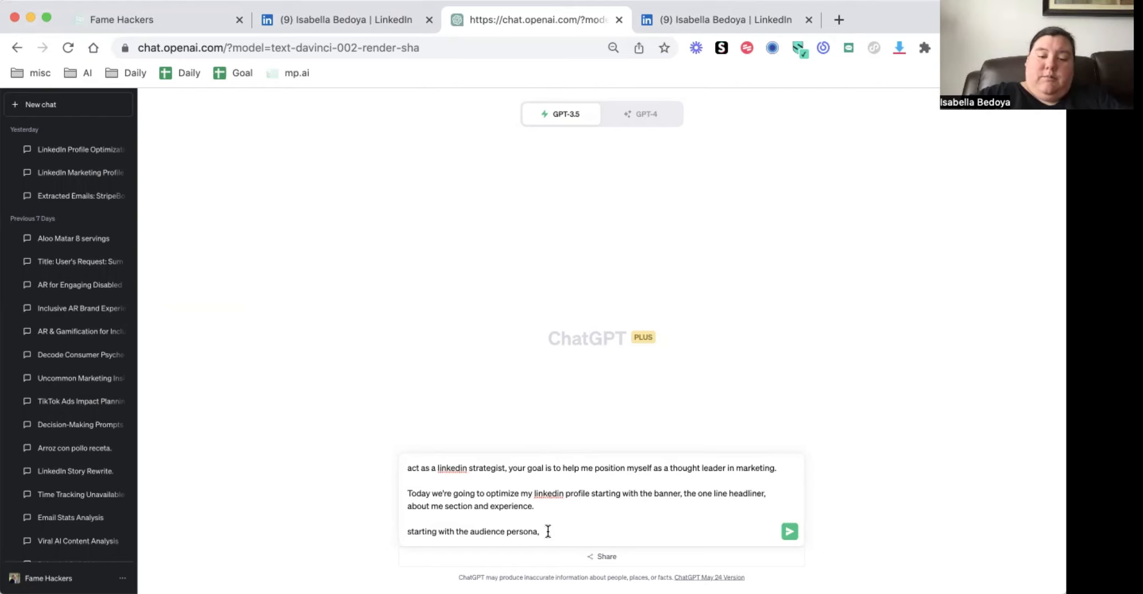
double_click(414, 532)
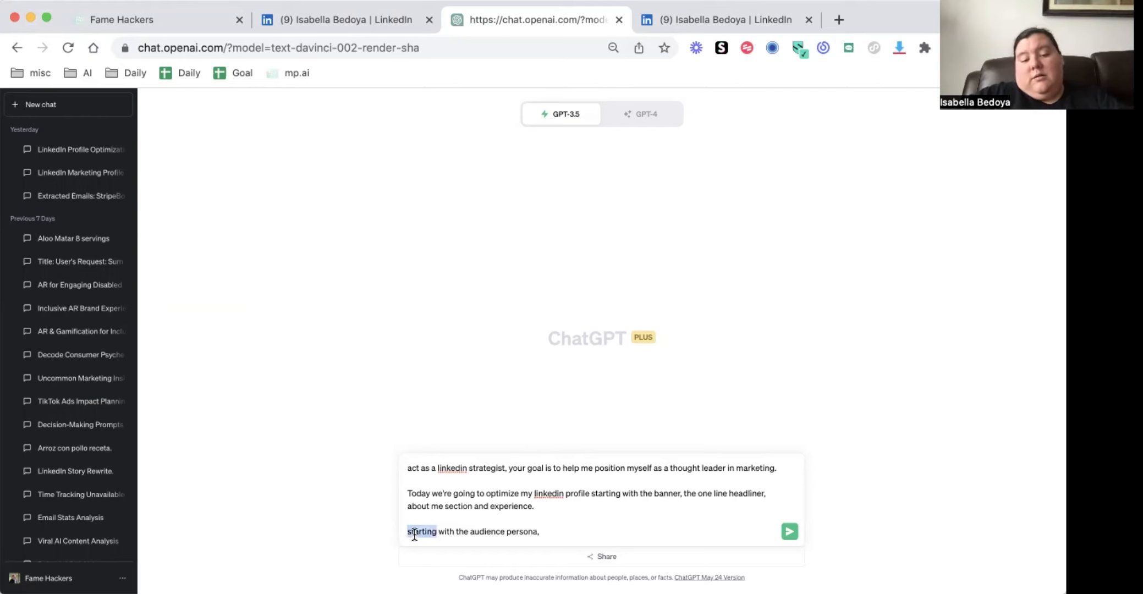
type("build")
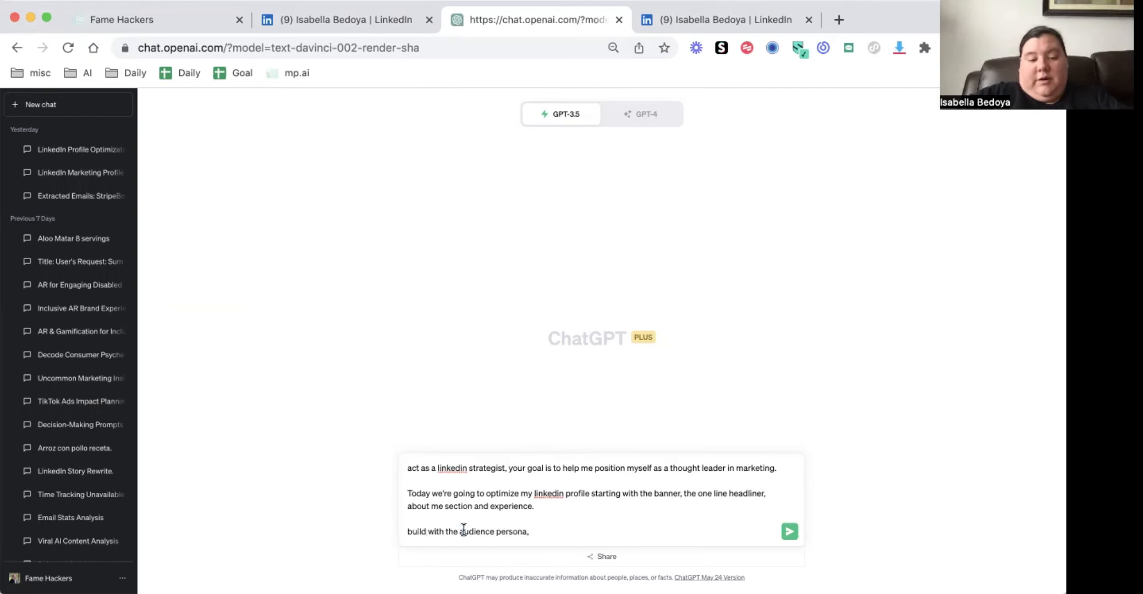
left_click_drag(464, 531, 428, 531)
type("an")
left_click(523, 528)
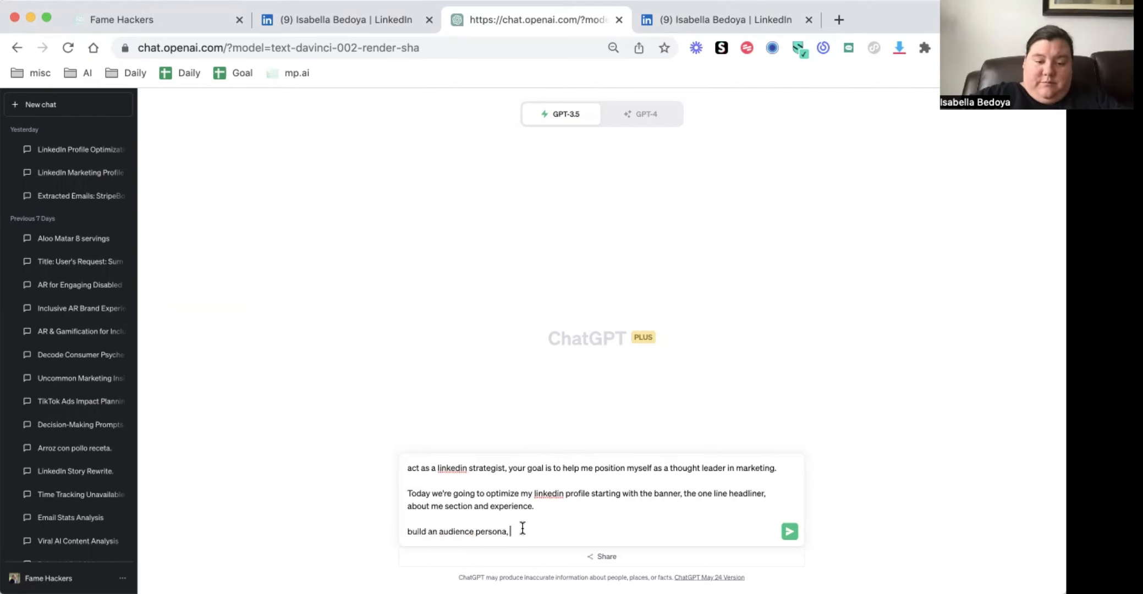
Complete the prompt with "that inlcudes pain points, desires and buying behaviors interested in working with a marketing specialist for tiktok." and send it
type("that inlcudes ")
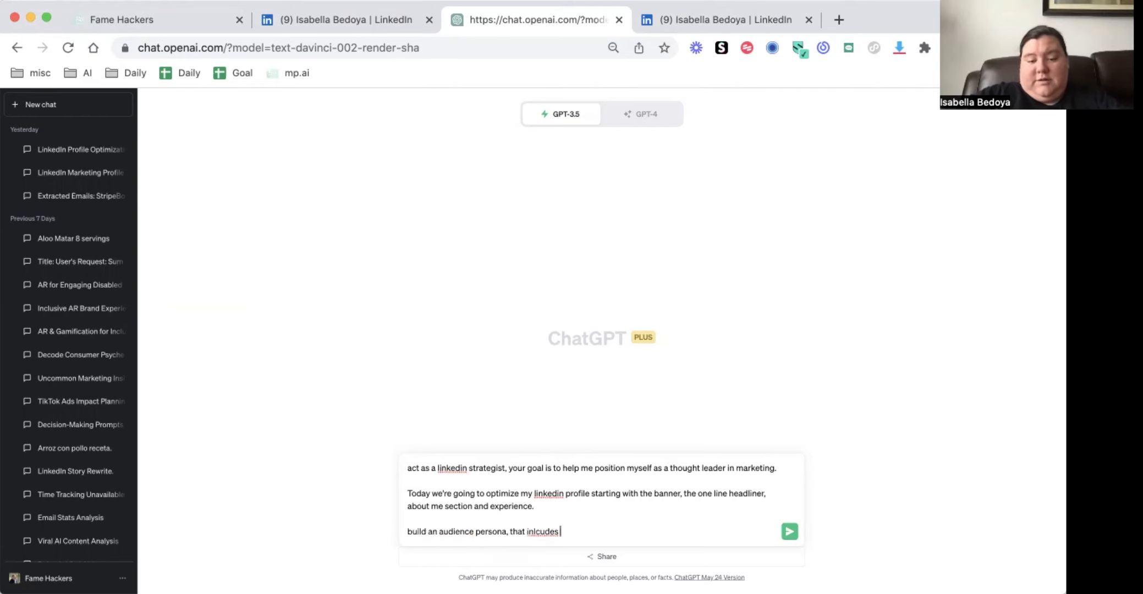
type("pain points, desirers")
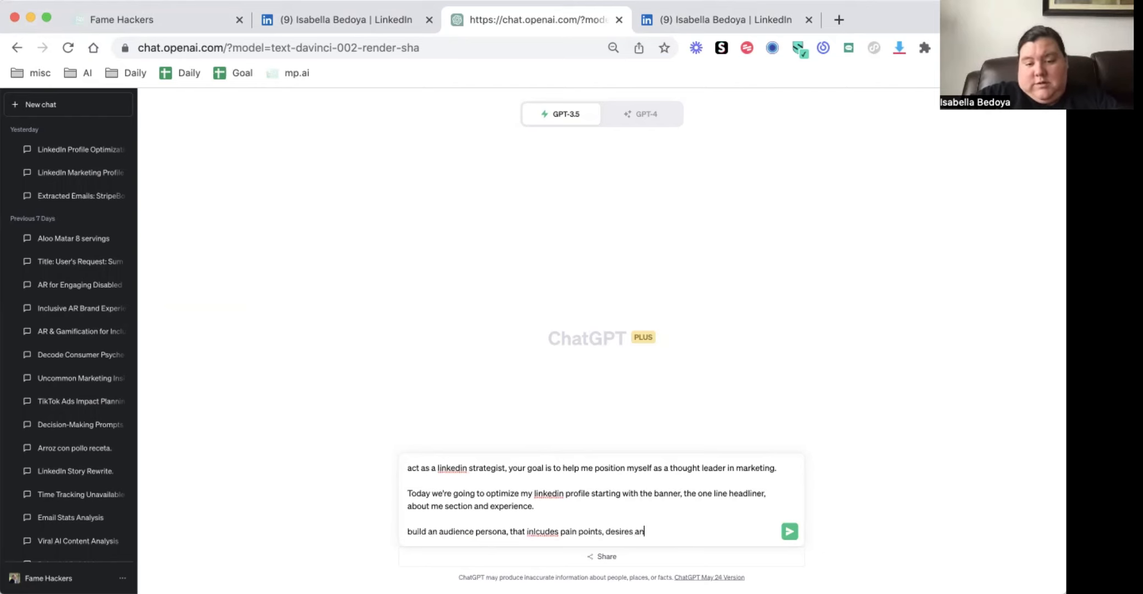
type(" and buying beh")
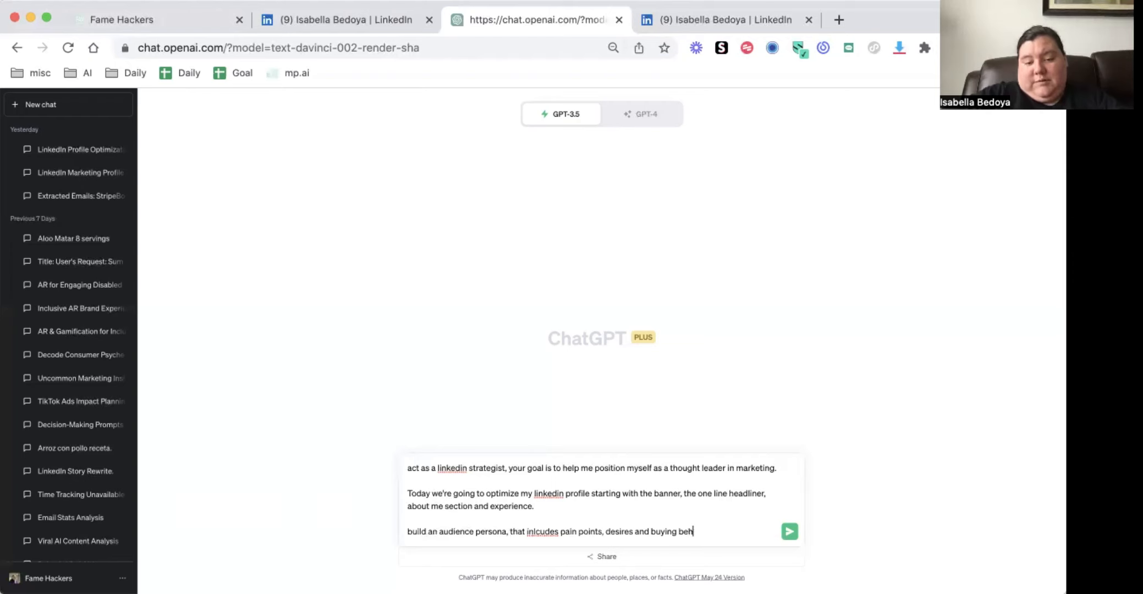
type("aviors interest")
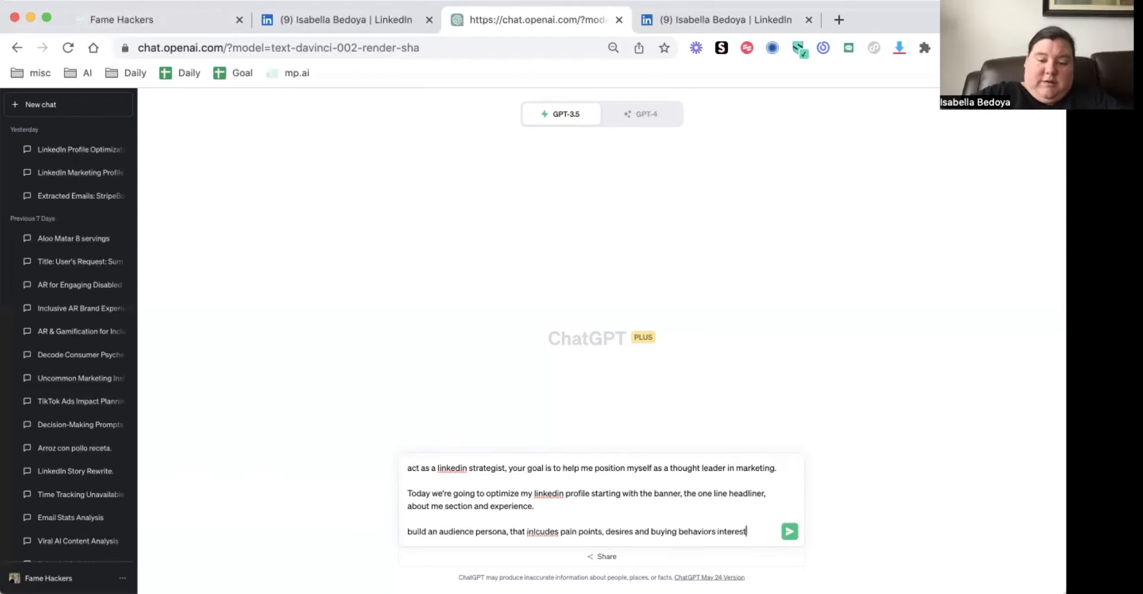
type("ed in workw")
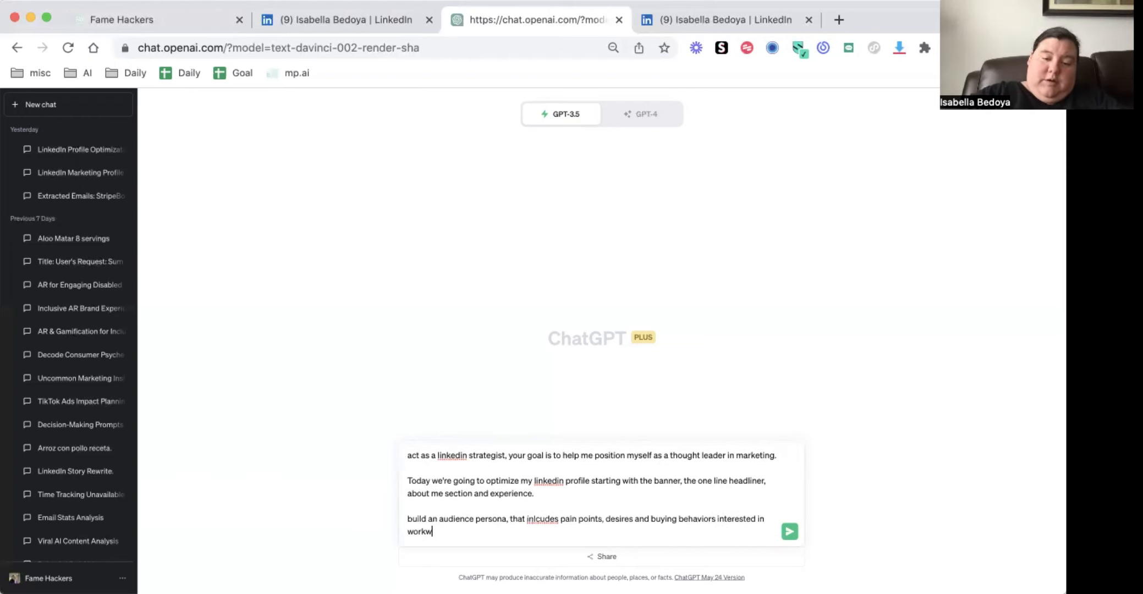
key("BackSpace")
type("ing with a marketing speci")
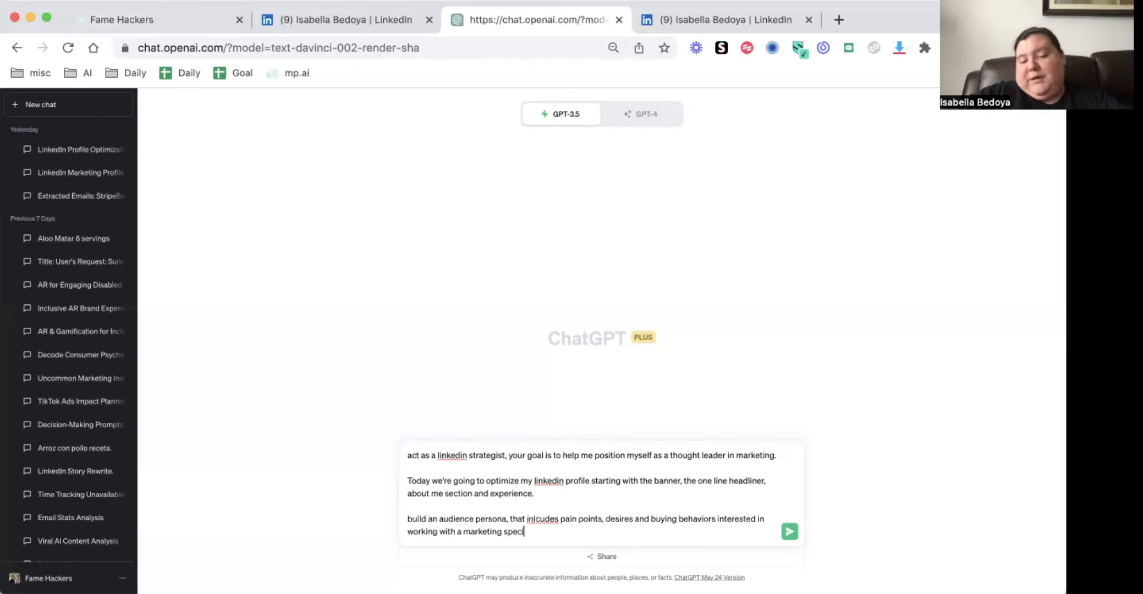
type("alist for")
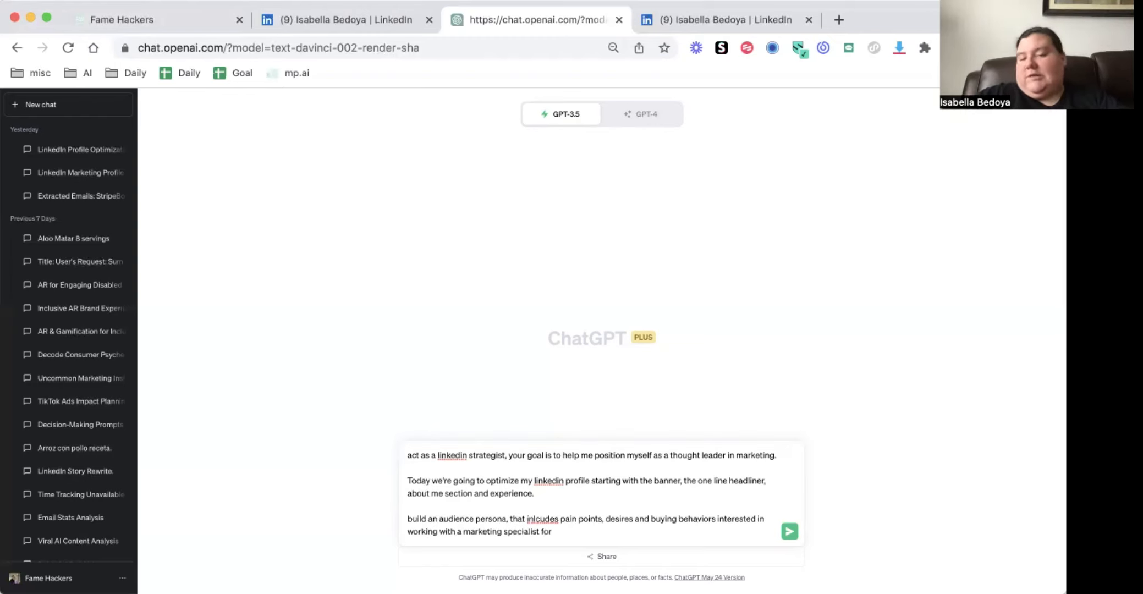
type(" tiktok.")
key("Return")
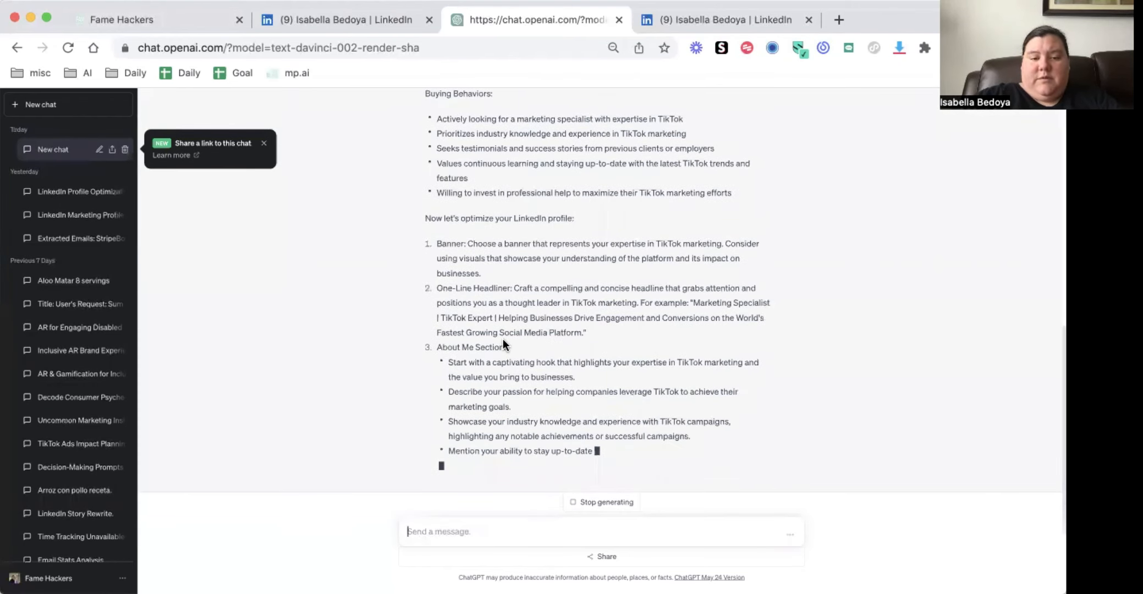
Examine the generated audience persona's goals, pain points and buying behaviors, and the suggestions for the LinkedIn profile sections
scroll(503, 342, "up", 5)
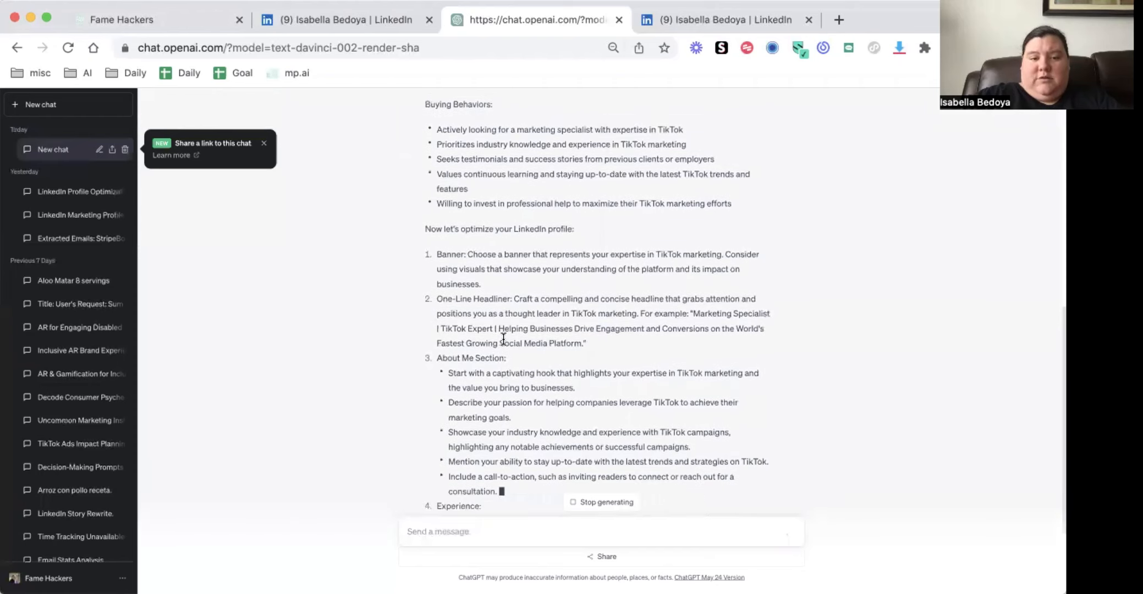
scroll(501, 325, "down", 5)
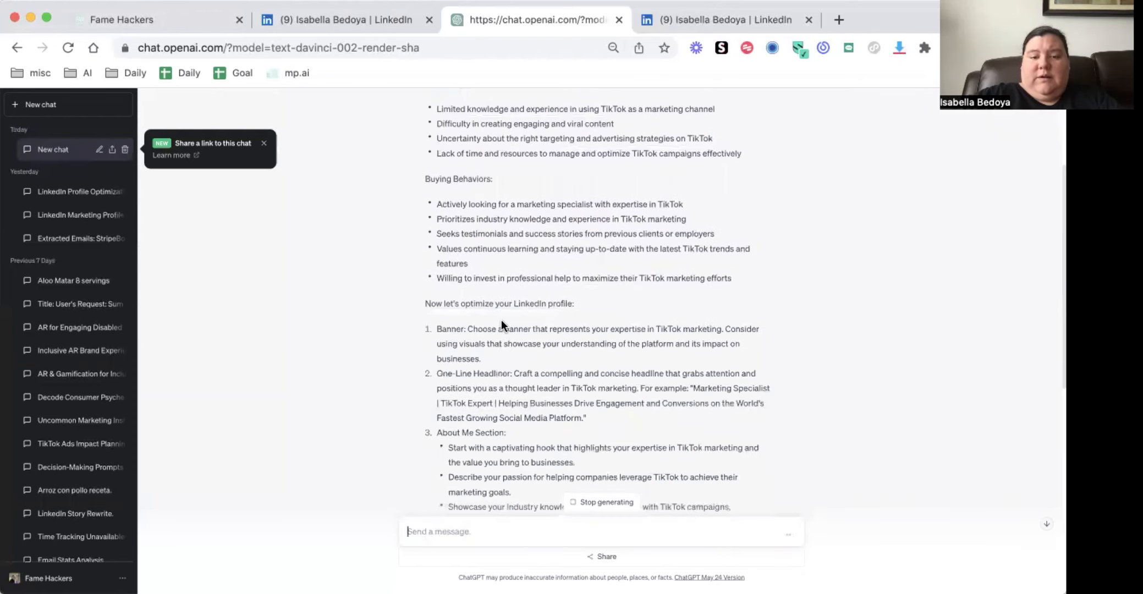
scroll(613, 357, "up", 8)
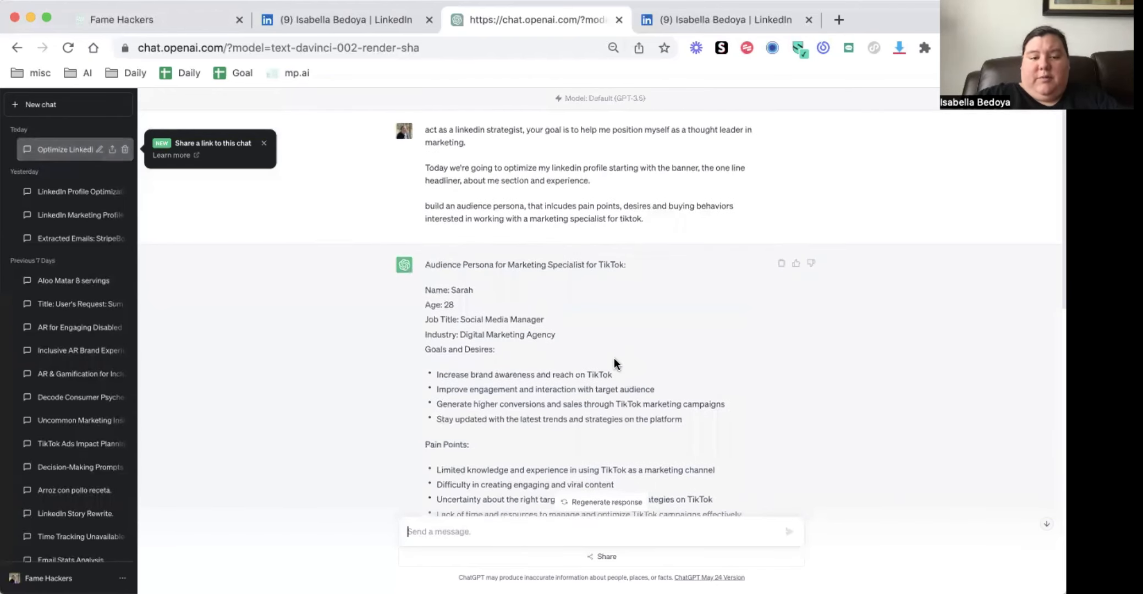
scroll(613, 357, "down", 2)
scroll(613, 361, "down", 3)
scroll(613, 363, "up", 7)
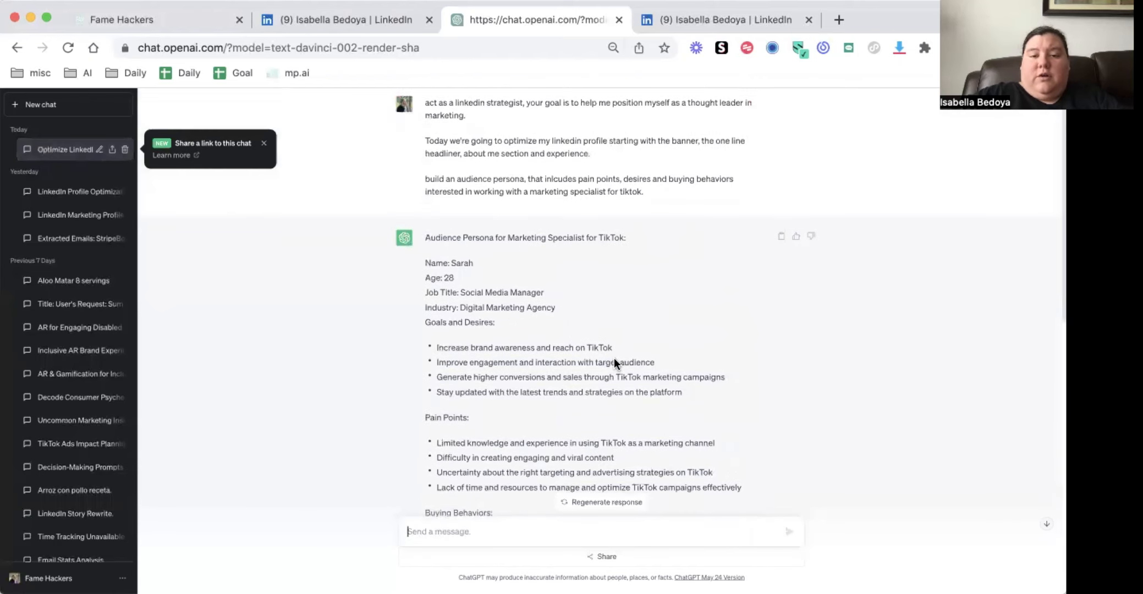
scroll(586, 263, "down", 5)
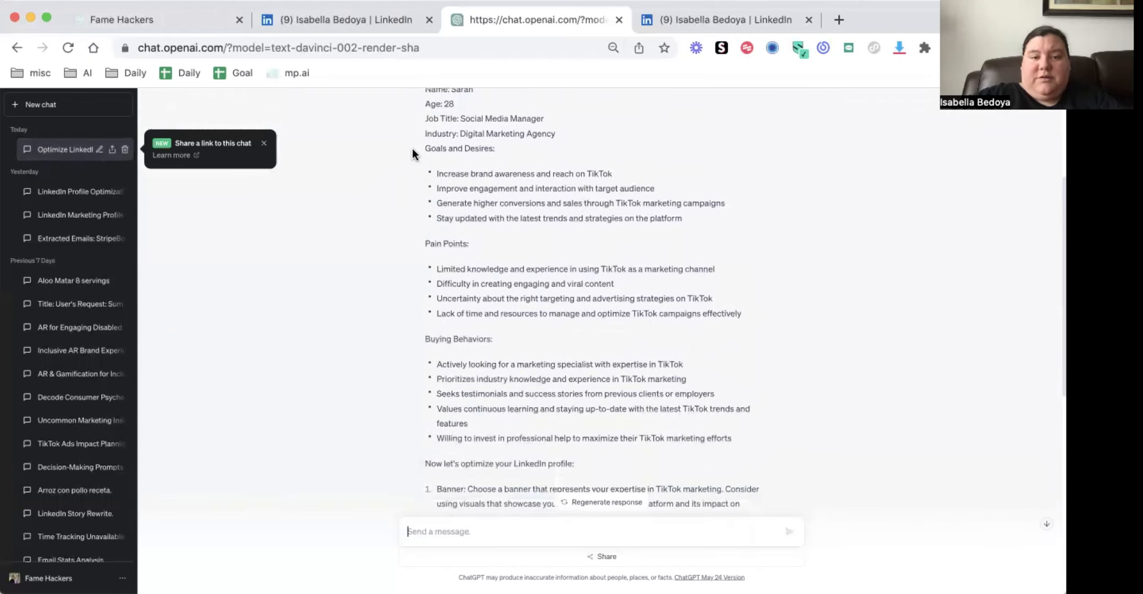
left_click_drag(425, 90, 566, 173)
left_click_drag(413, 148, 486, 218)
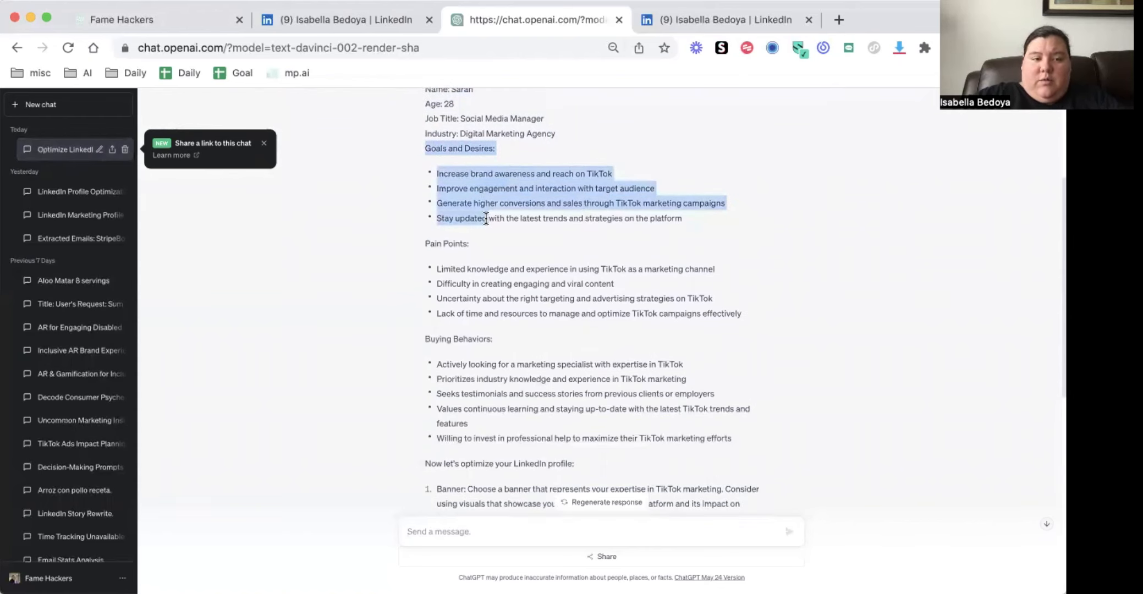
scroll(486, 218, "down", 5)
scroll(479, 357, "down", 4)
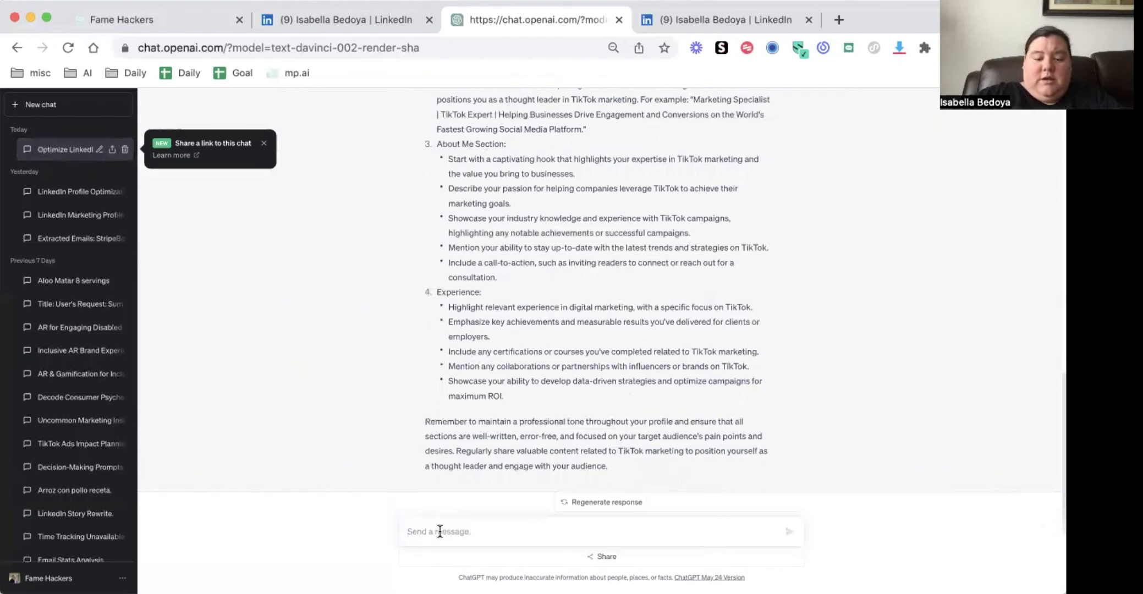
Start a new prompt with "build branding guidelines using color psychology include"
type("bu")
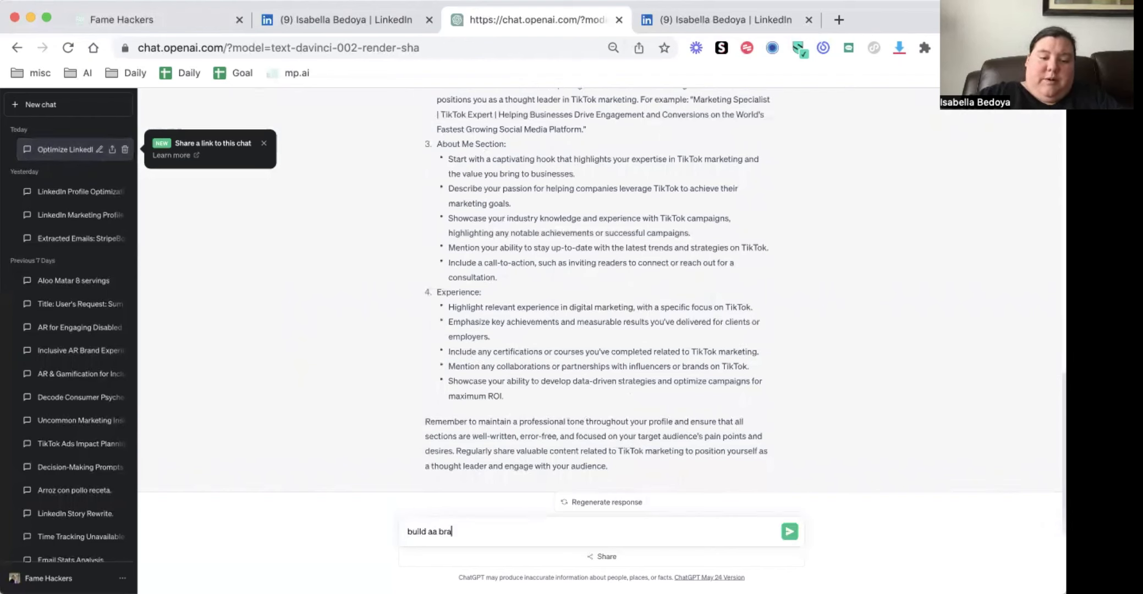
type("ild a bra")
key("BackSpace")
type("bran")
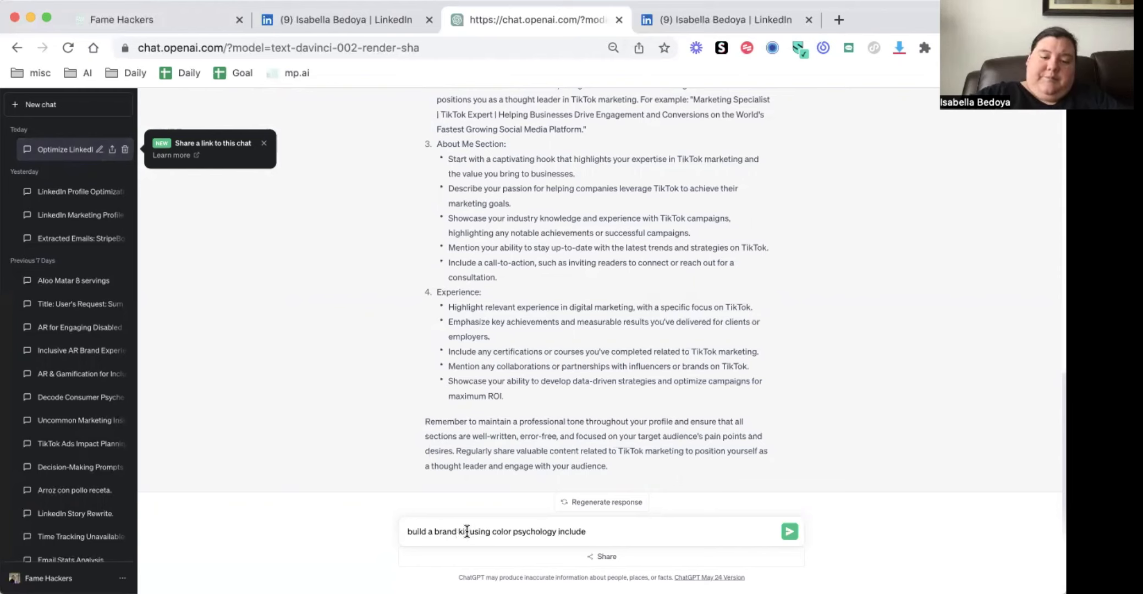
key("BackSpace")
key("BackSpace")
type("ing guidelines")
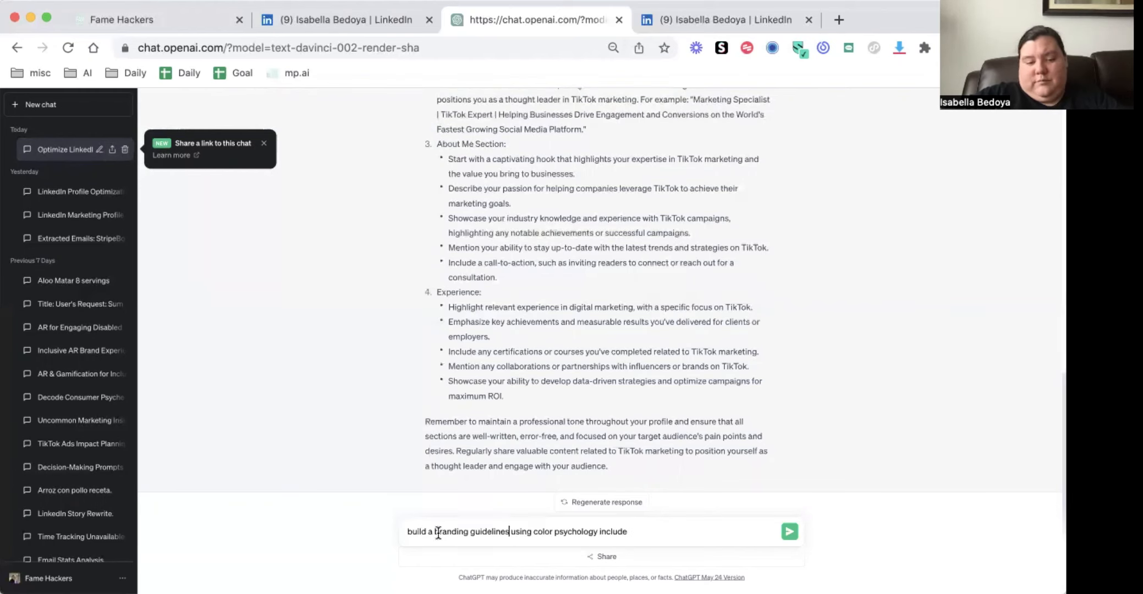
left_click(434, 532)
key("BackSpace")
key("BackSpace")
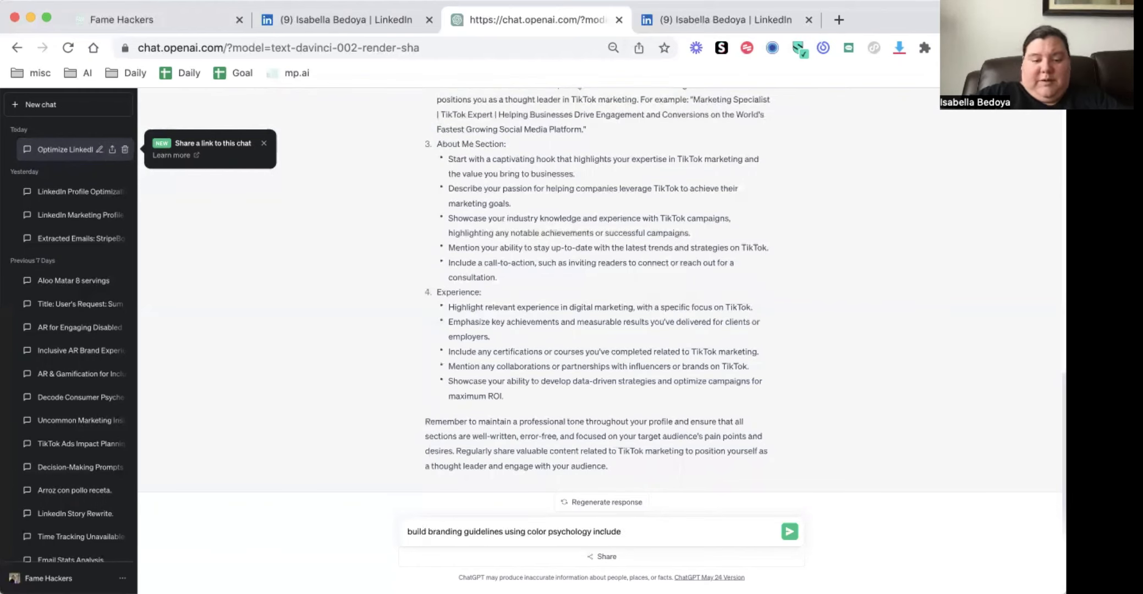
Reword and extend the prompt to "create branding guidelines using color psychology that inspires trust, optimism and growth"
double_click(415, 531)
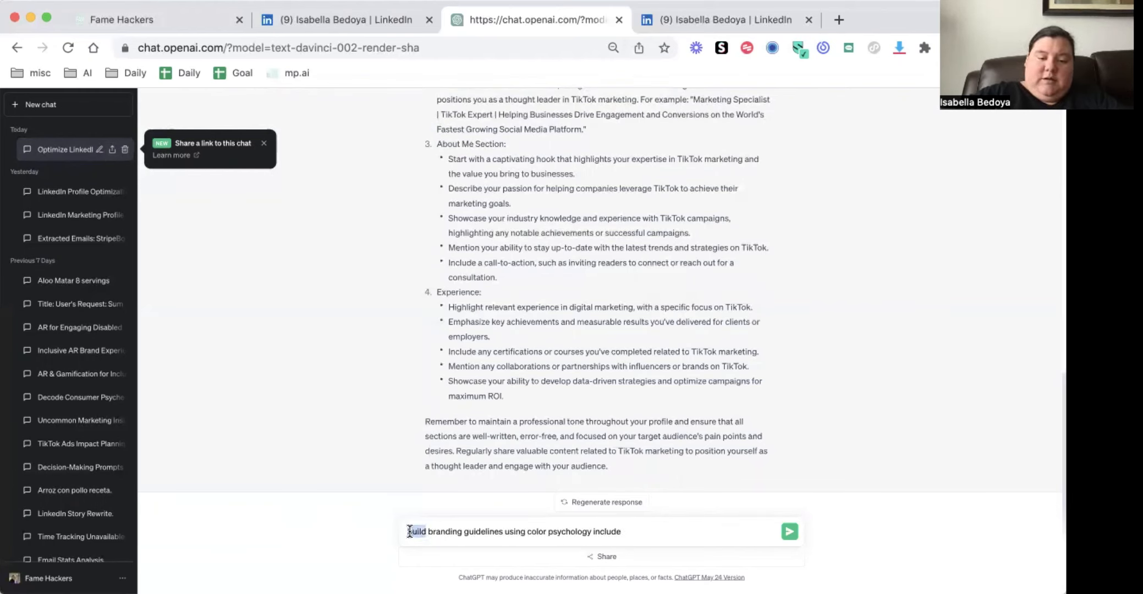
type("create")
left_click(640, 528)
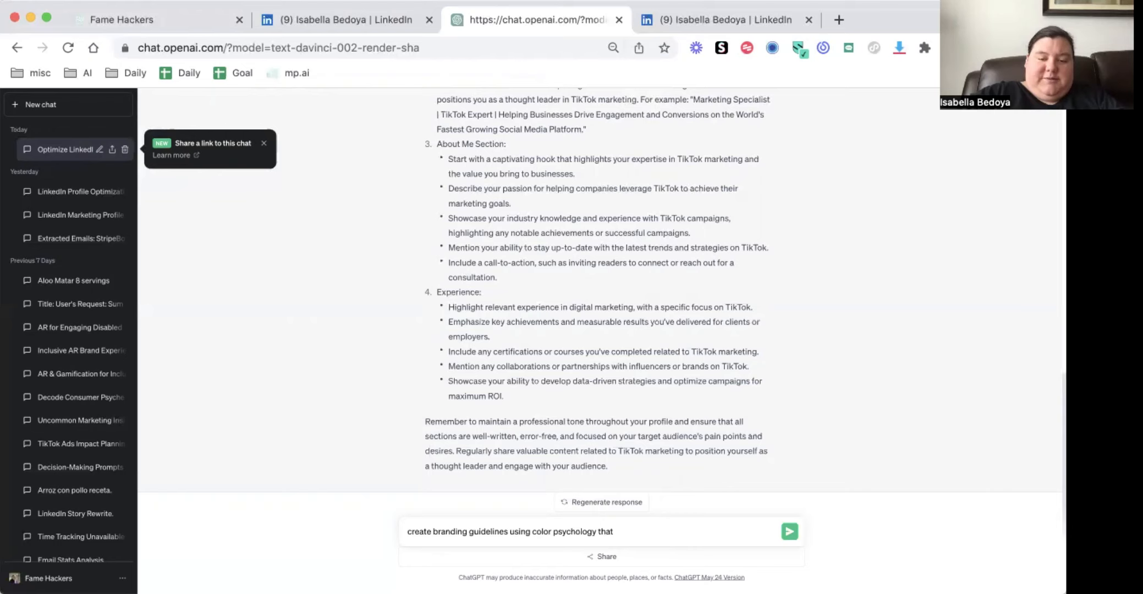
type("nspires tru")
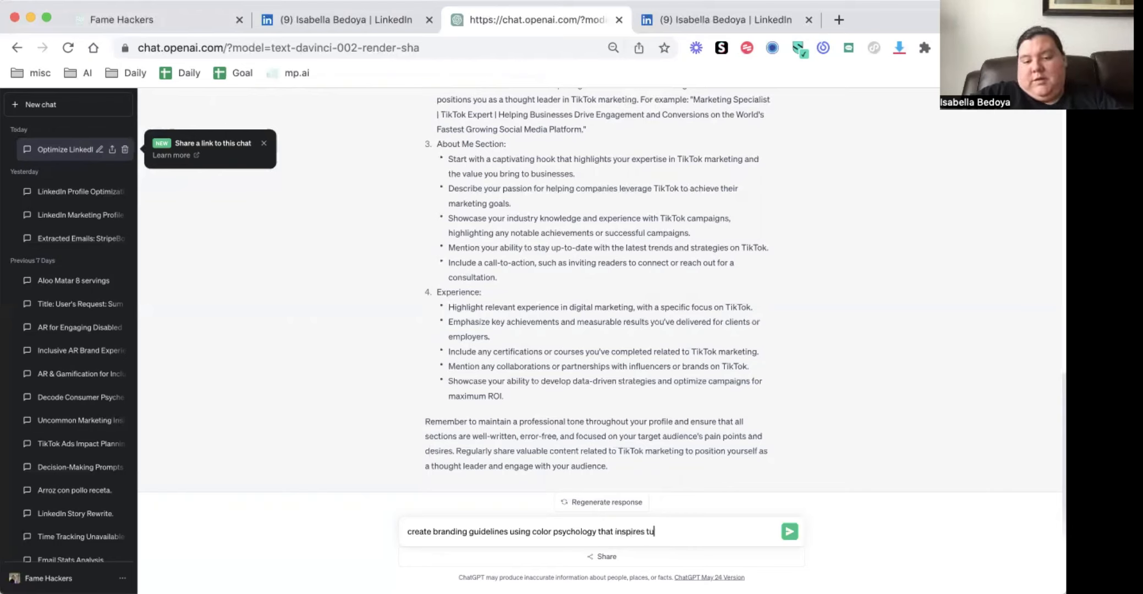
key("BackSpace")
type("rust, optimi")
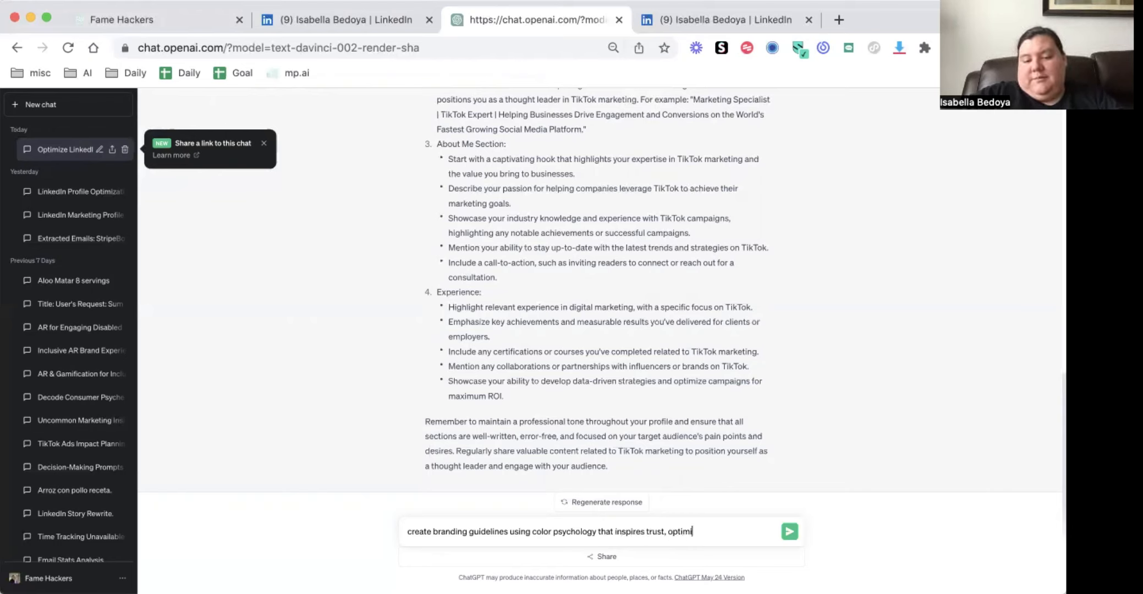
type("sm and ")
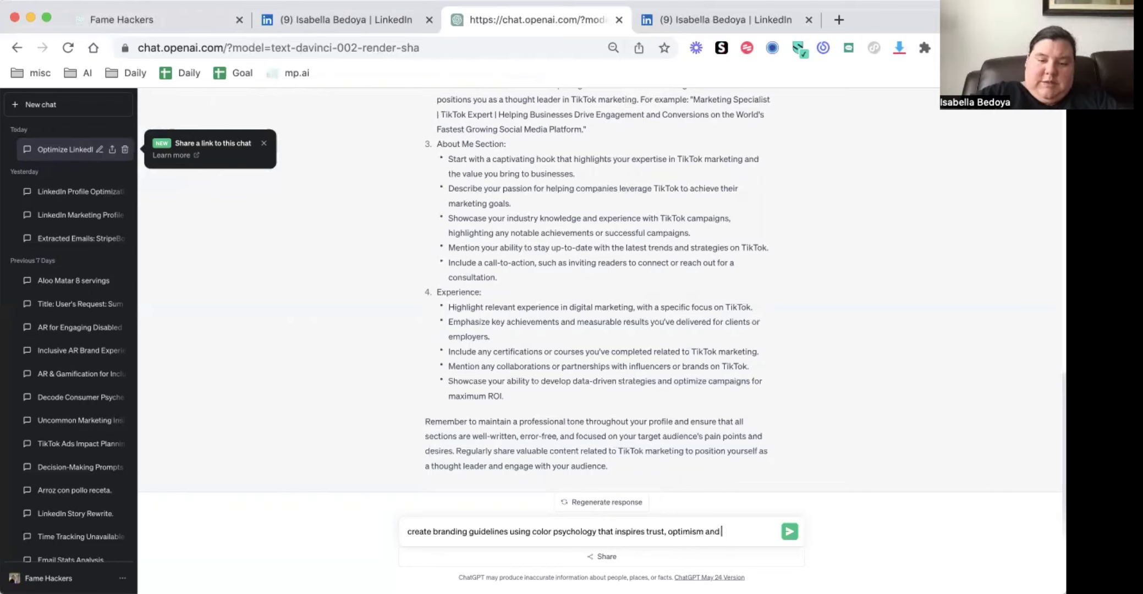
type("growth")
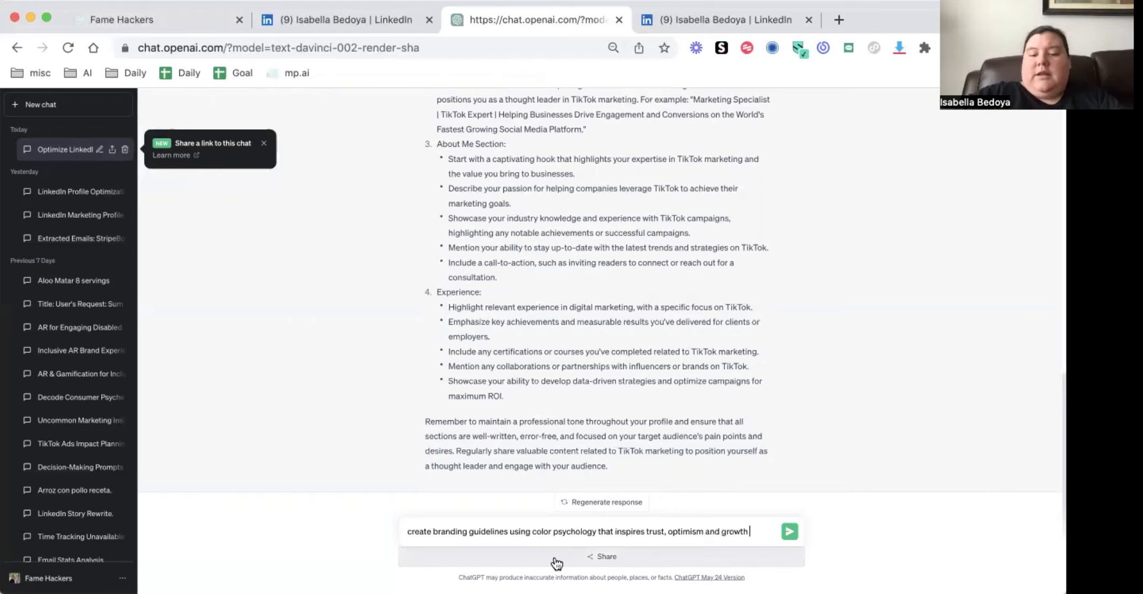
Complete the prompt with "and resonates to my audience persona. Include hex codes and font choices" and send it
left_click(648, 533, "shift")
left_click(632, 533, "shift")
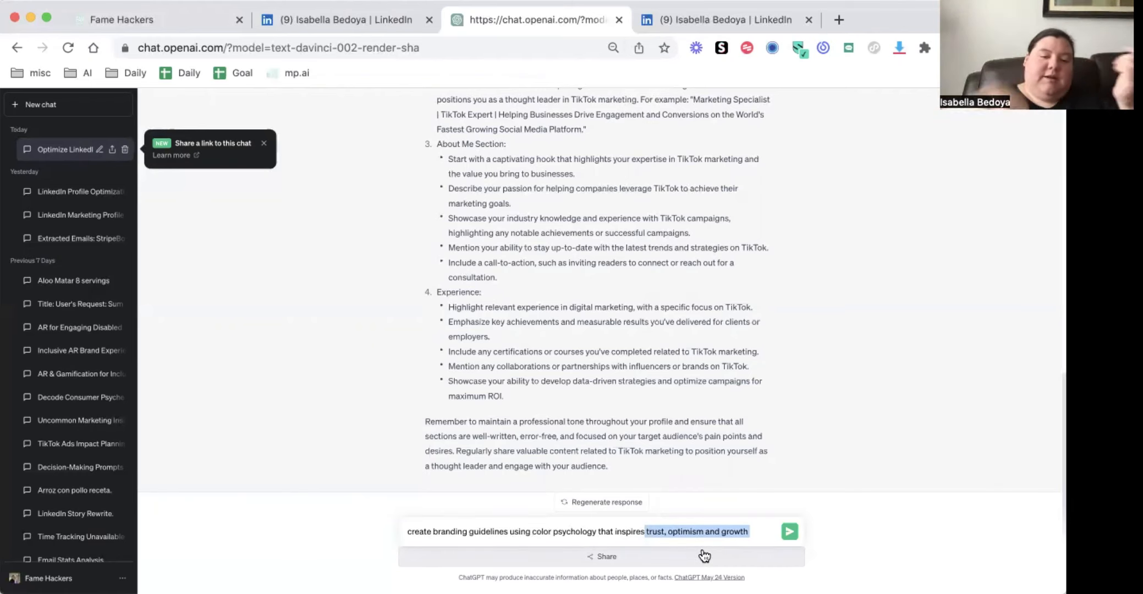
left_click(757, 530)
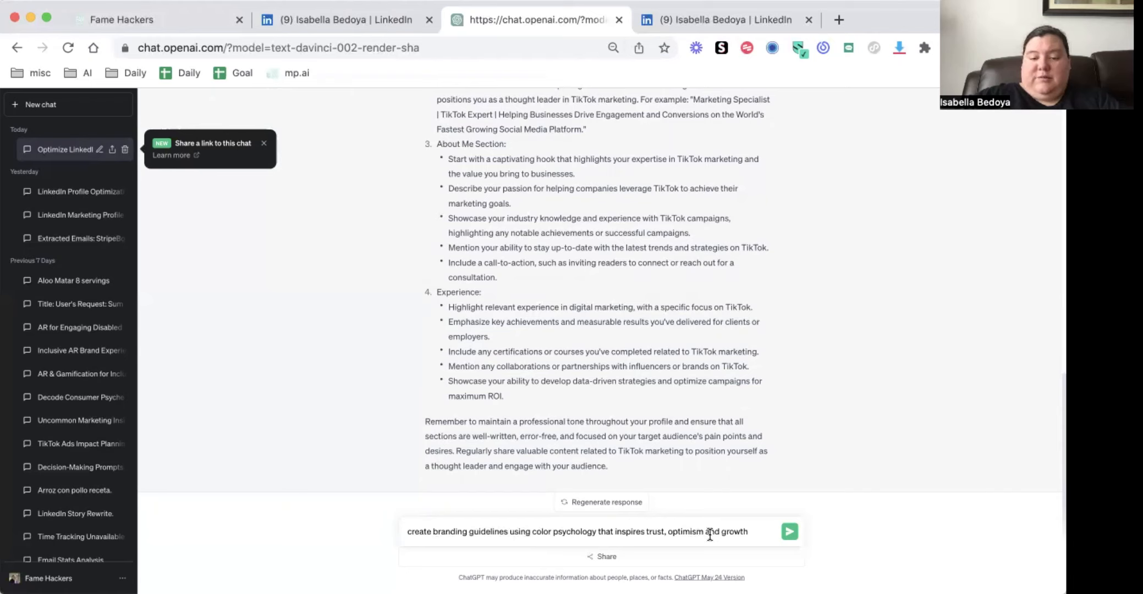
type("and resonates to my audience persona. Include hex codes  and font choices")
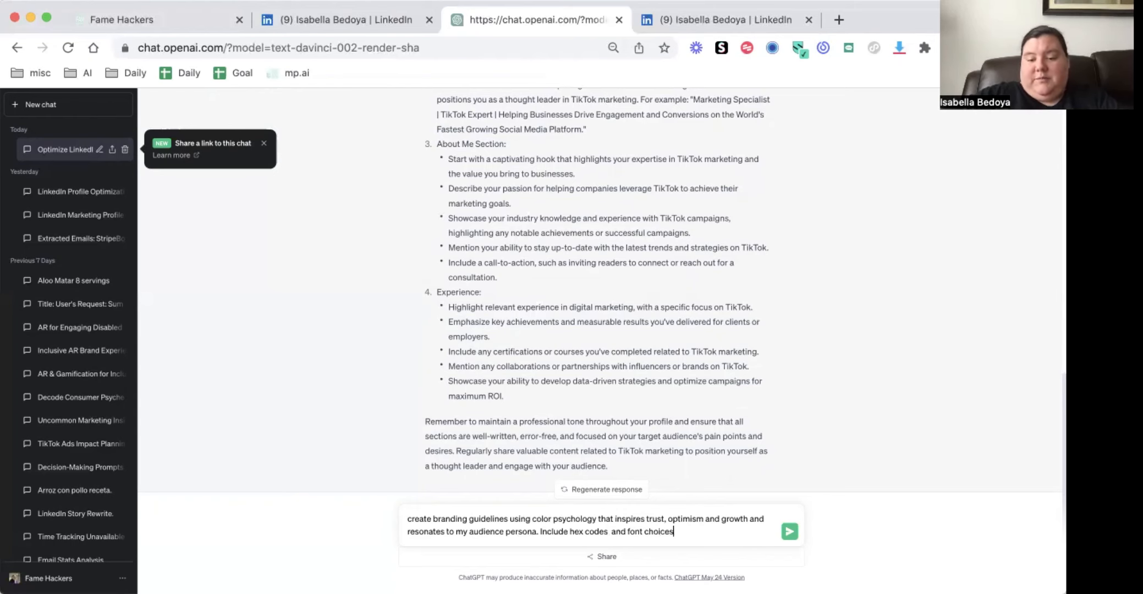
key("Return")
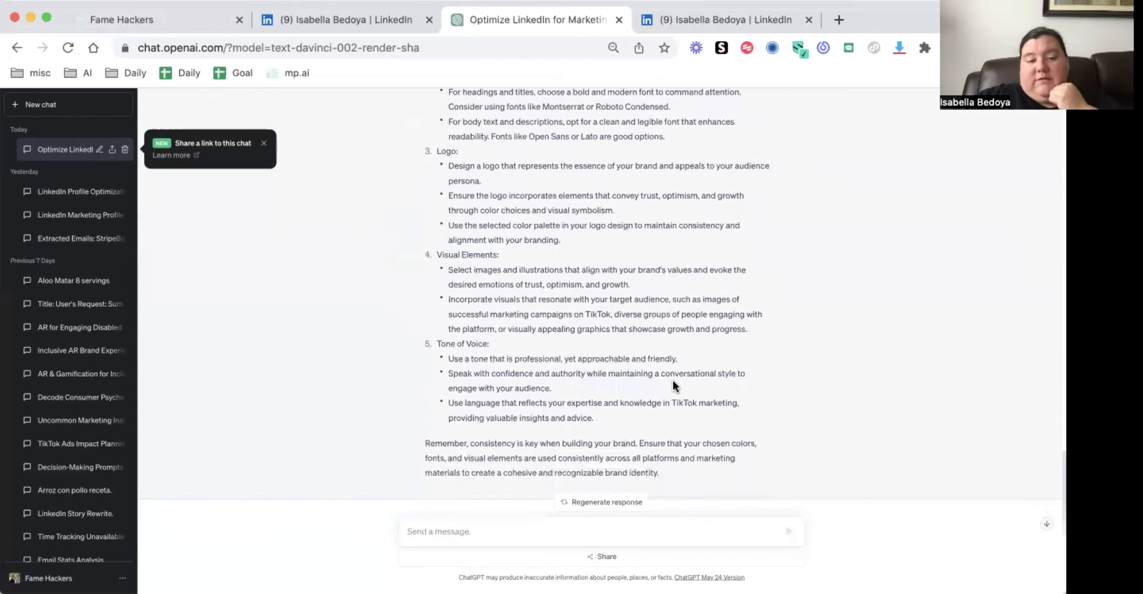
Examine the generated branding guidelines for colors, fonts, logo, visual elements and tone of voice
scroll(673, 381, "up", 5)
scroll(672, 381, "up", 2)
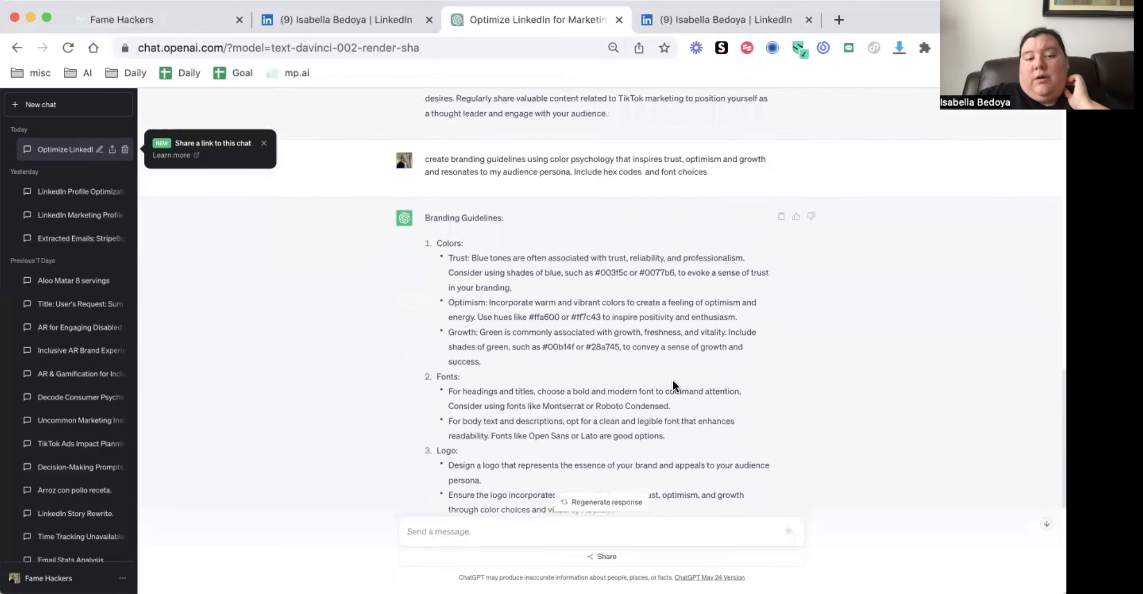
scroll(672, 381, "up", 3)
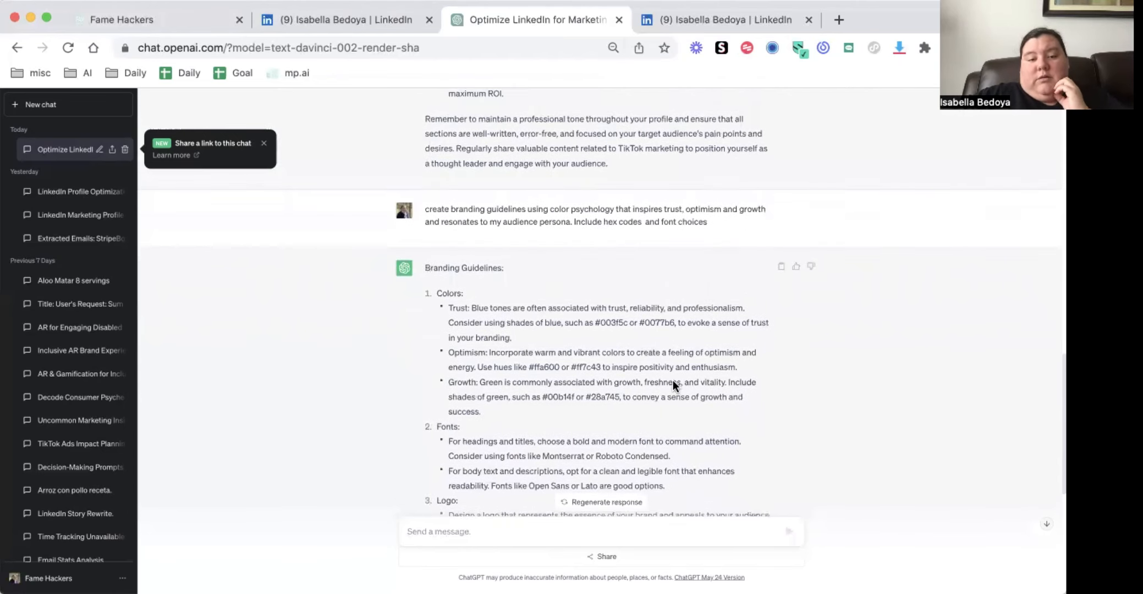
scroll(672, 380, "down", 5)
scroll(672, 381, "down", 5)
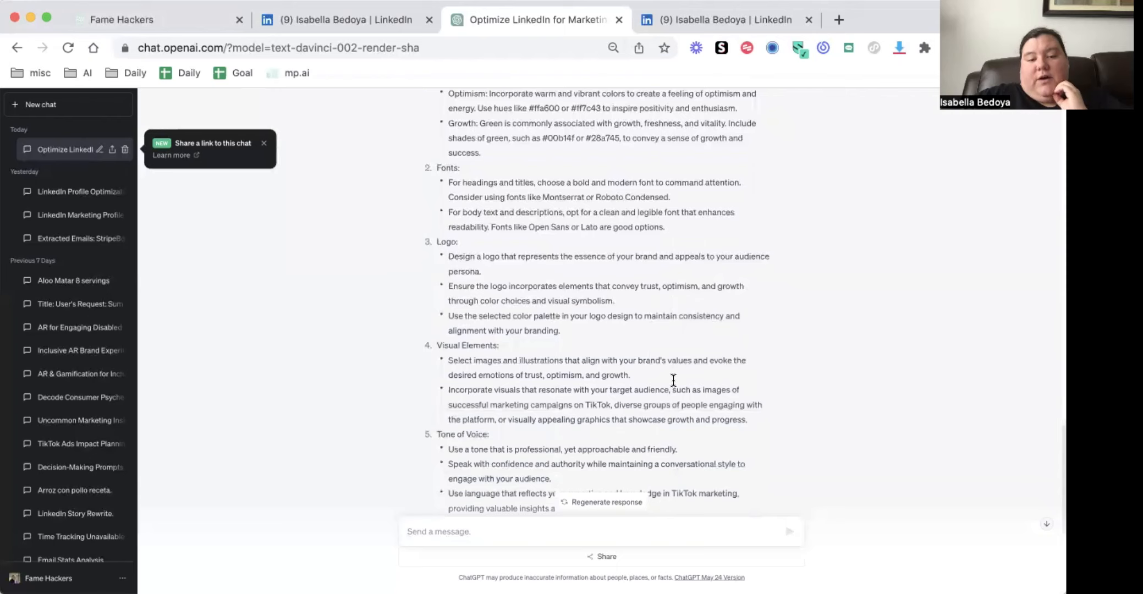
scroll(672, 384, "up", 7)
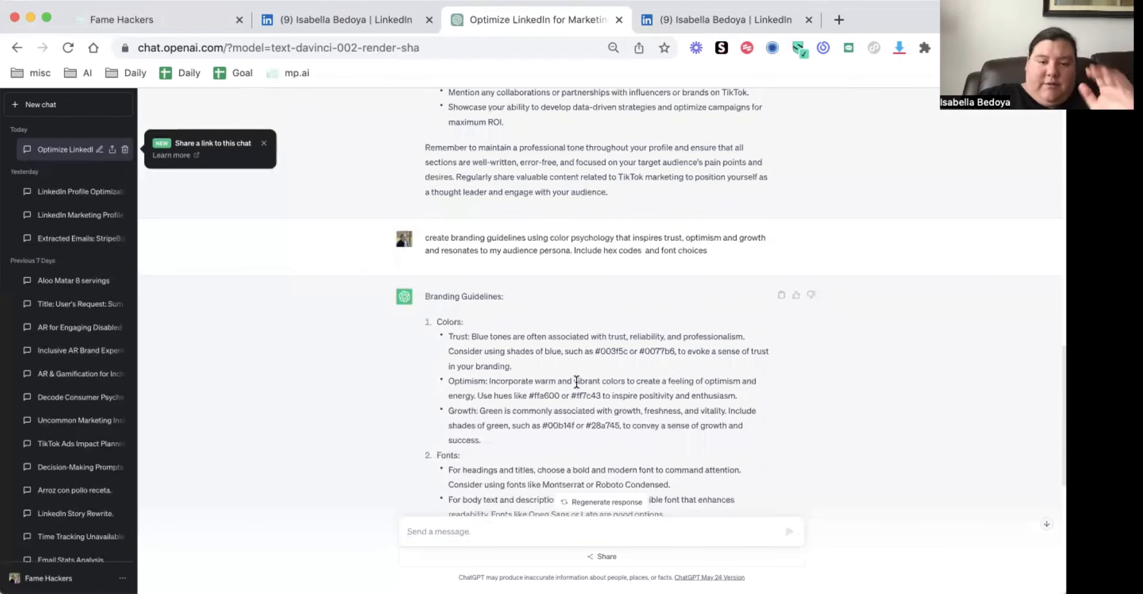
scroll(514, 327, "down", 1)
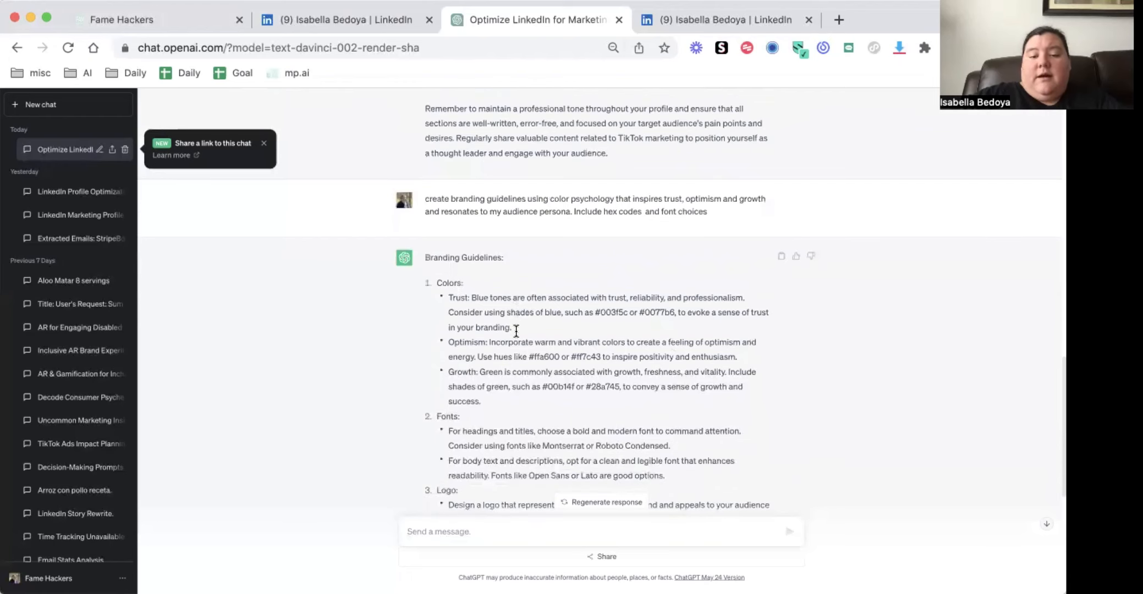
scroll(517, 352, "down", 1)
scroll(534, 441, "down", 8)
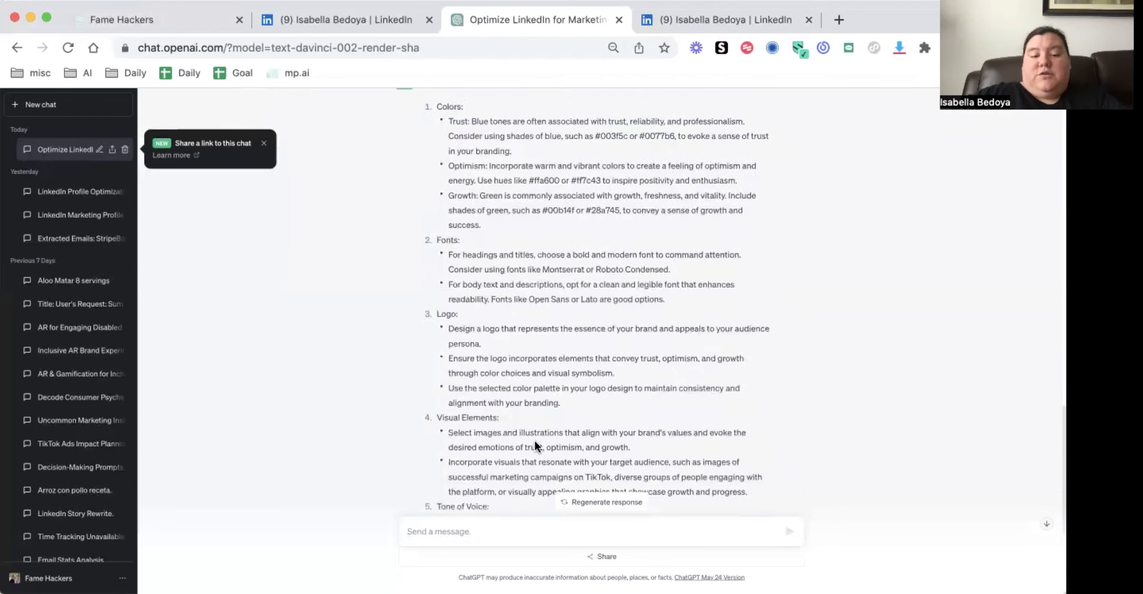
Draft a follow-up prompt reading "brainstorm 5 color palettes"
type("co")
key("BackSpace")
key("BackSpace")
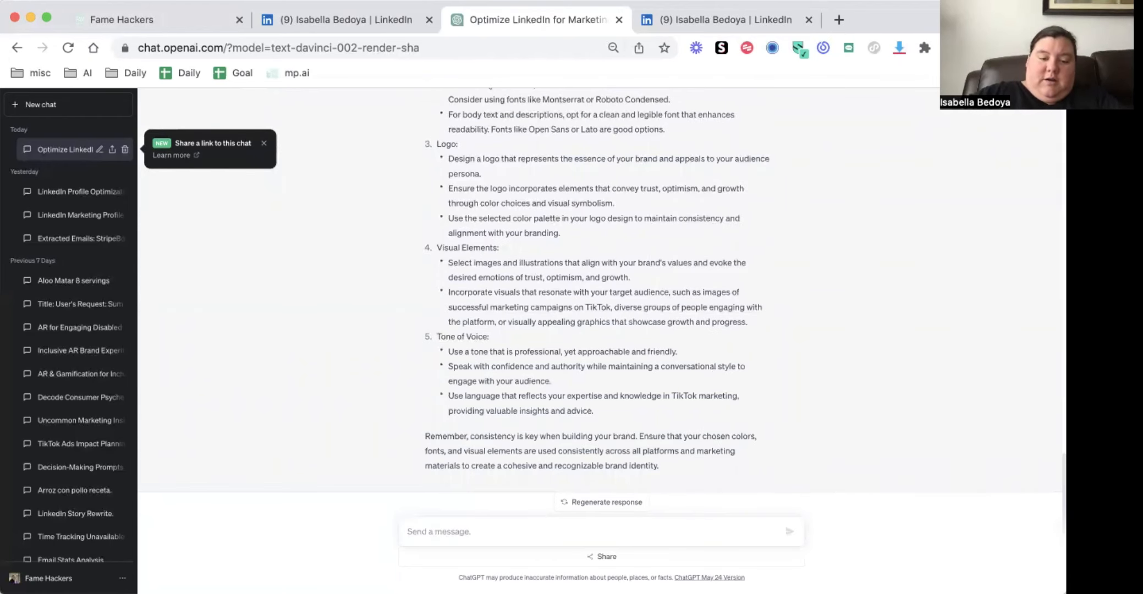
type("brainstorm 3 color palettes")
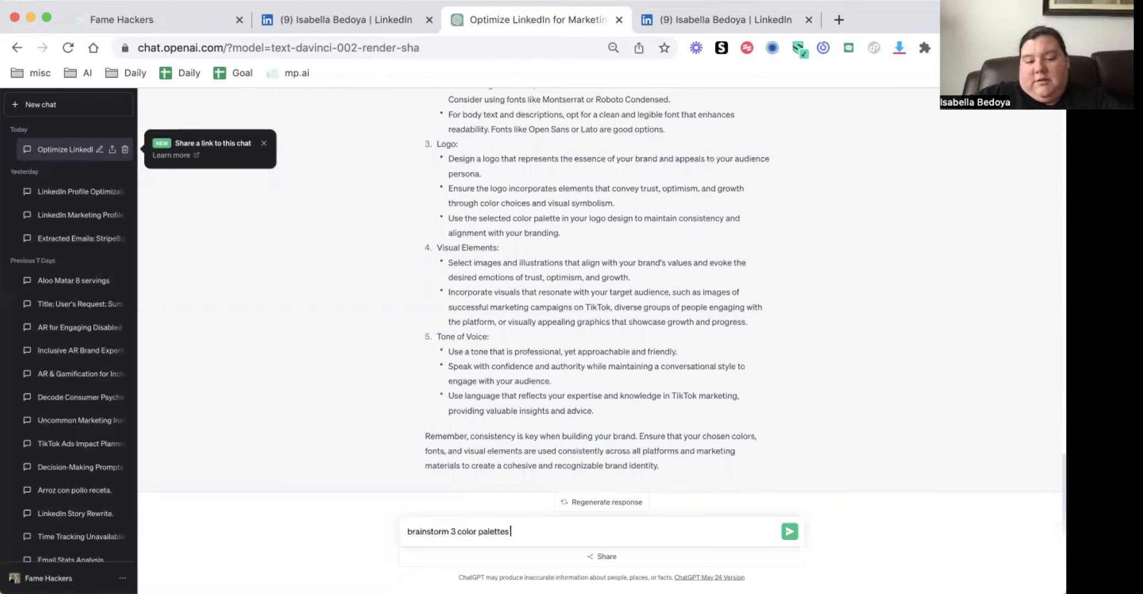
key("BackSpace")
type("5")
left_click(528, 530)
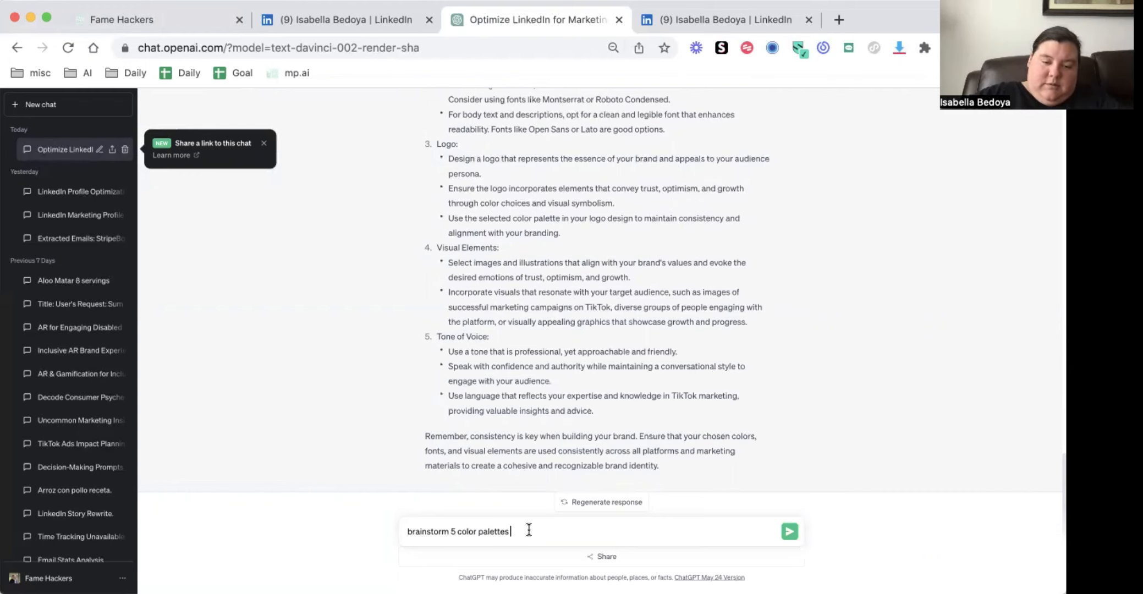
Extend the prompt with "using color psychology that inspires trust, optimism and growth and resonates to my audience persona. Include hex codes." and submit the edited message
scroll(544, 390, "up", 7)
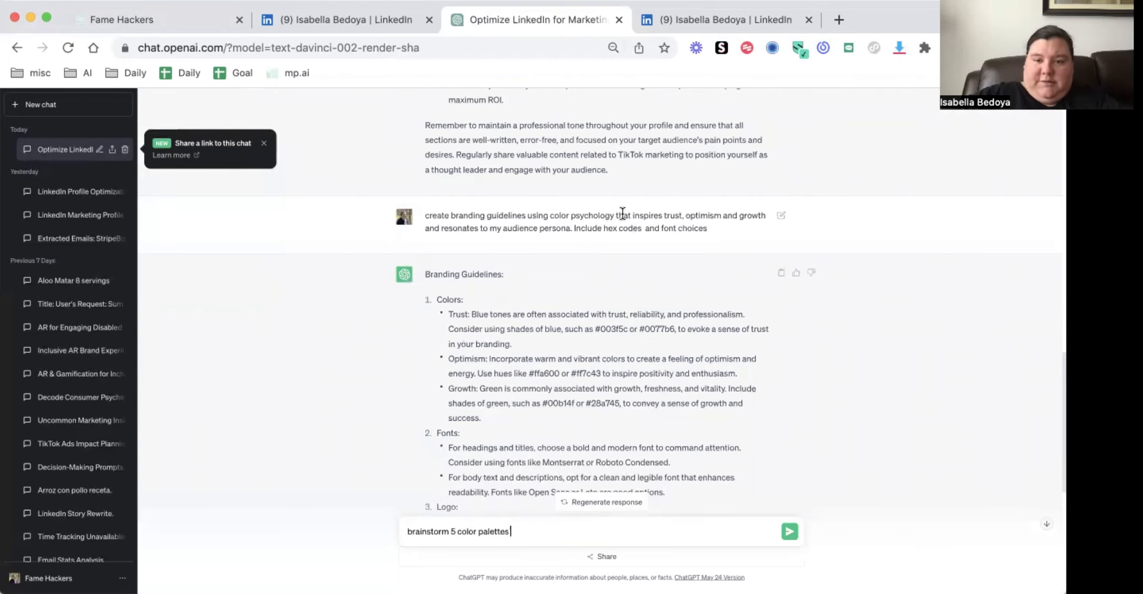
key("Return")
left_click(783, 394)
left_click(572, 407)
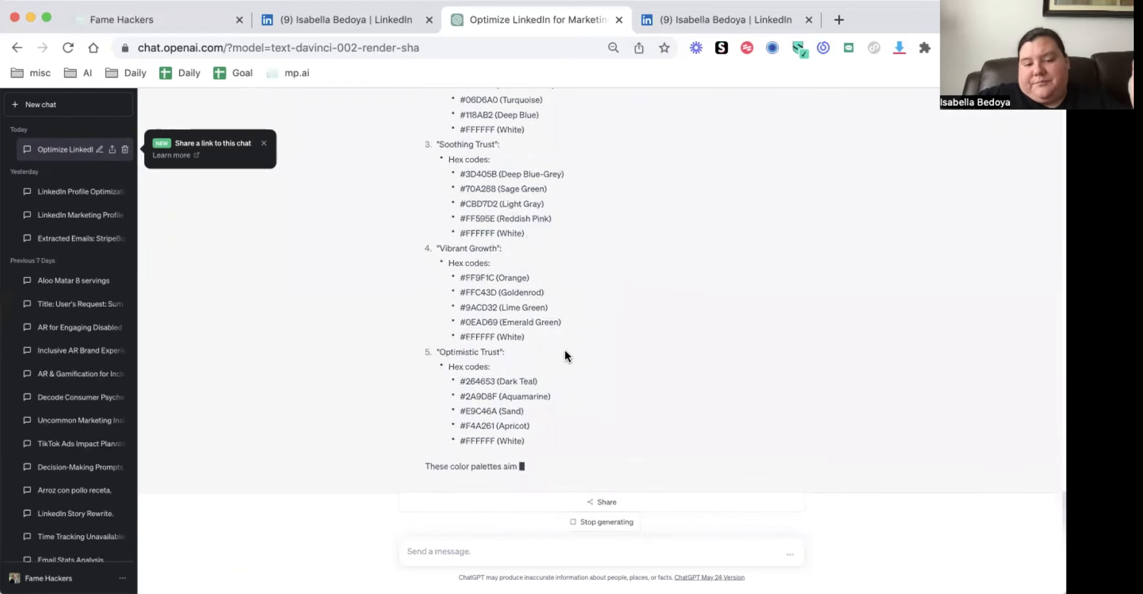
Examine the generated color palettes and the earlier audience persona with its LinkedIn profile suggestions
scroll(565, 353, "up", 5)
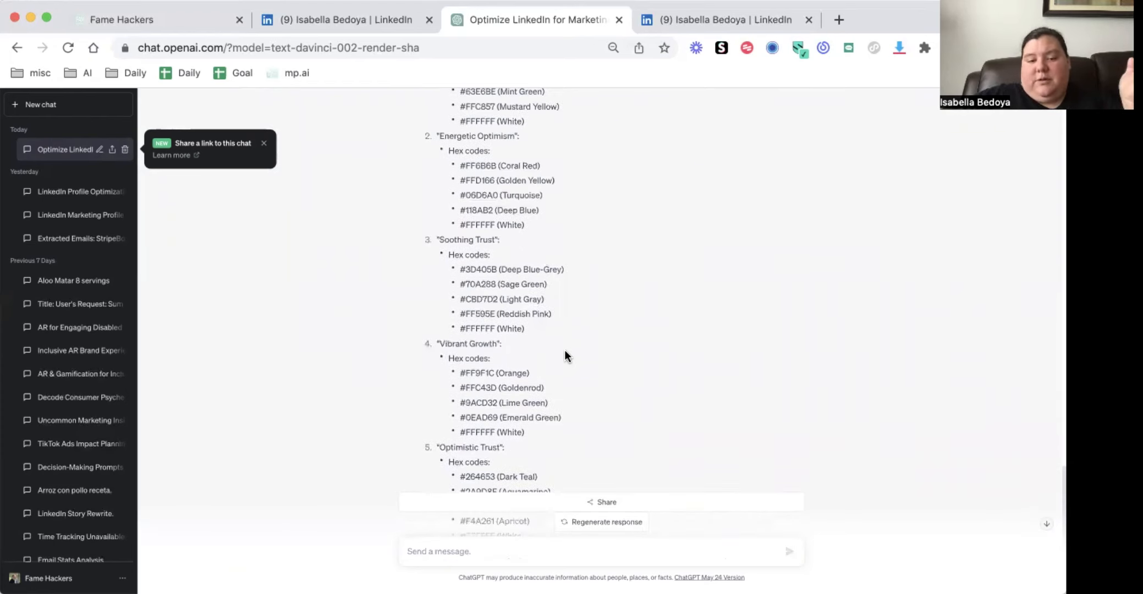
scroll(565, 355, "down", 1)
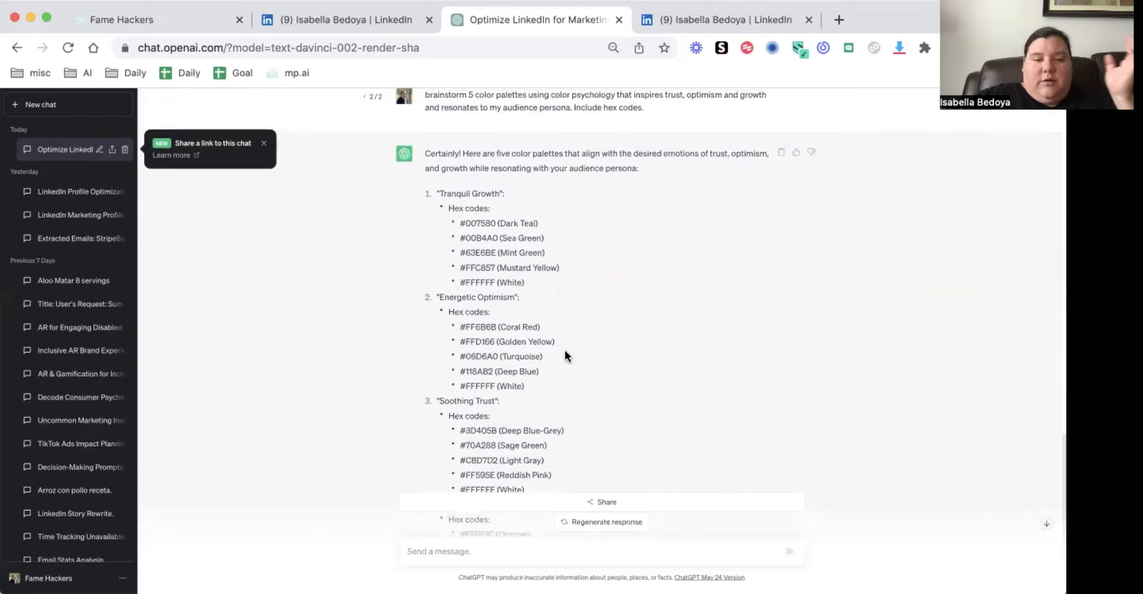
scroll(565, 350, "up", 3)
scroll(565, 350, "up", 15)
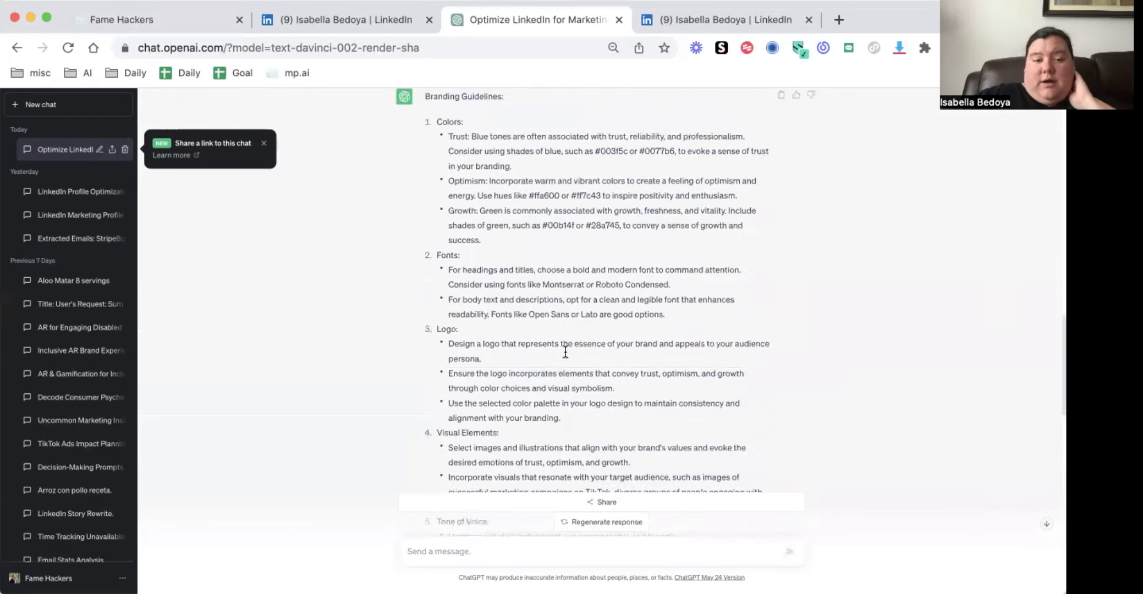
scroll(564, 351, "up", 10)
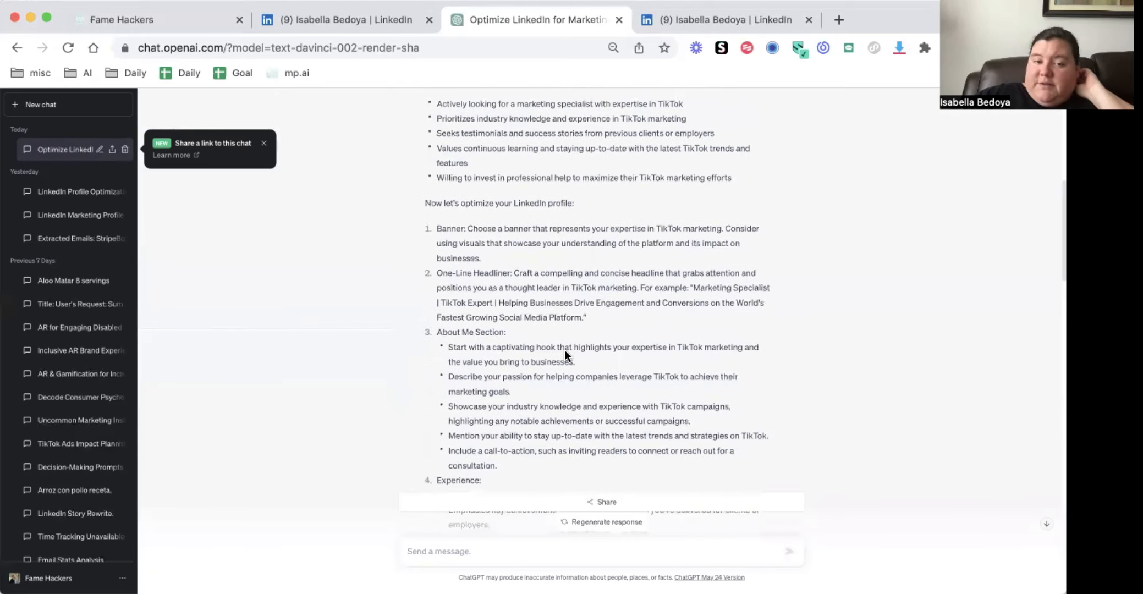
scroll(564, 349, "up", 6)
scroll(565, 349, "down", 15)
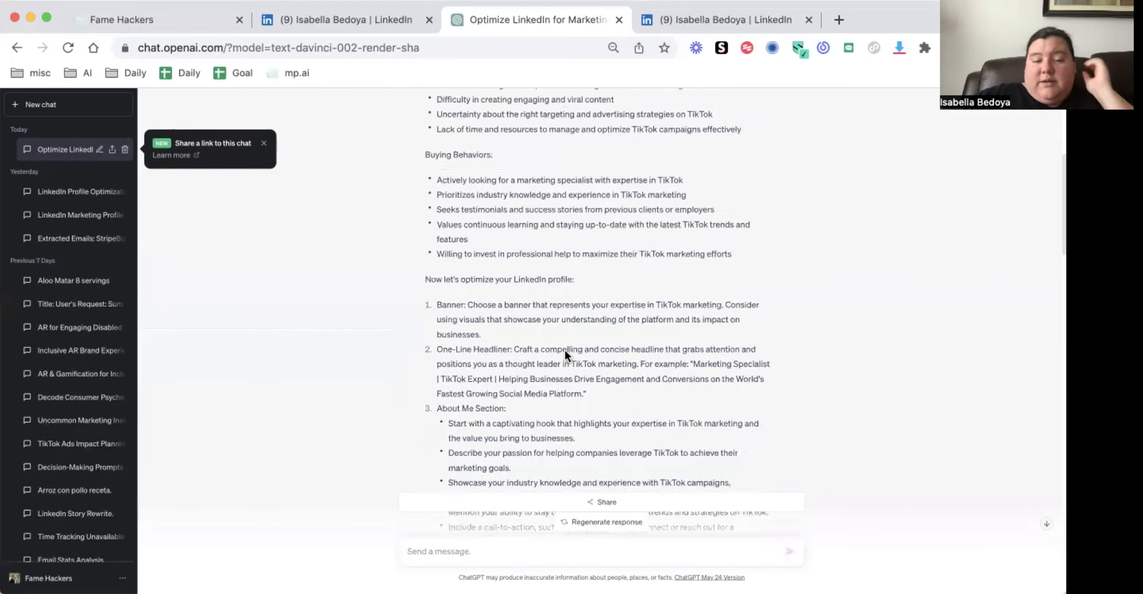
Examine the branding guidelines again, focusing on the body text fonts and highlighting the logo recommendations
scroll(565, 351, "down", 8)
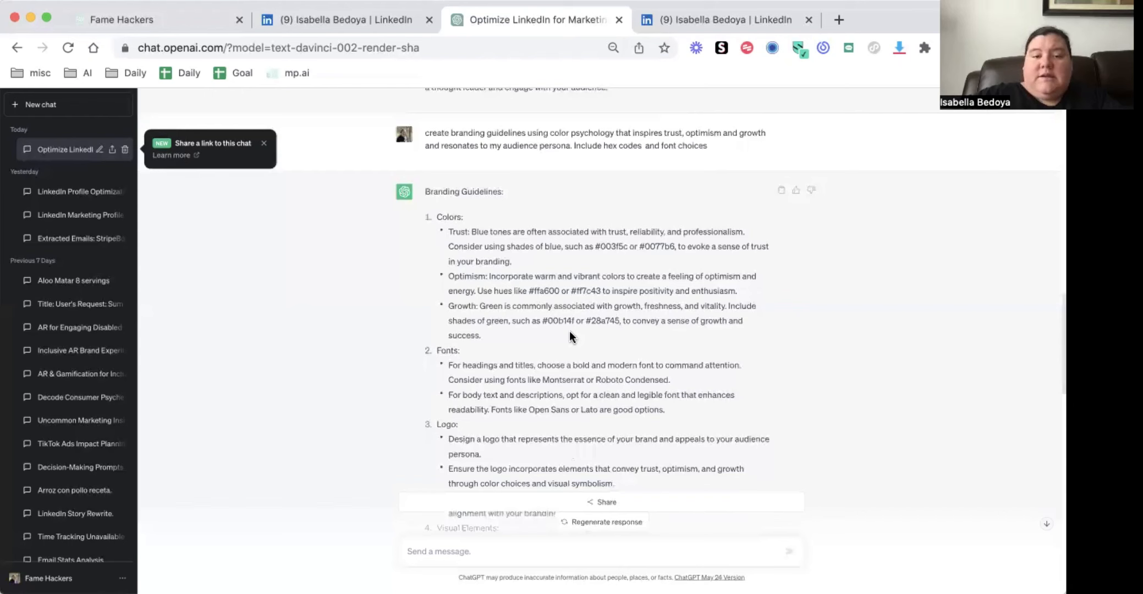
scroll(570, 330, "down", 1)
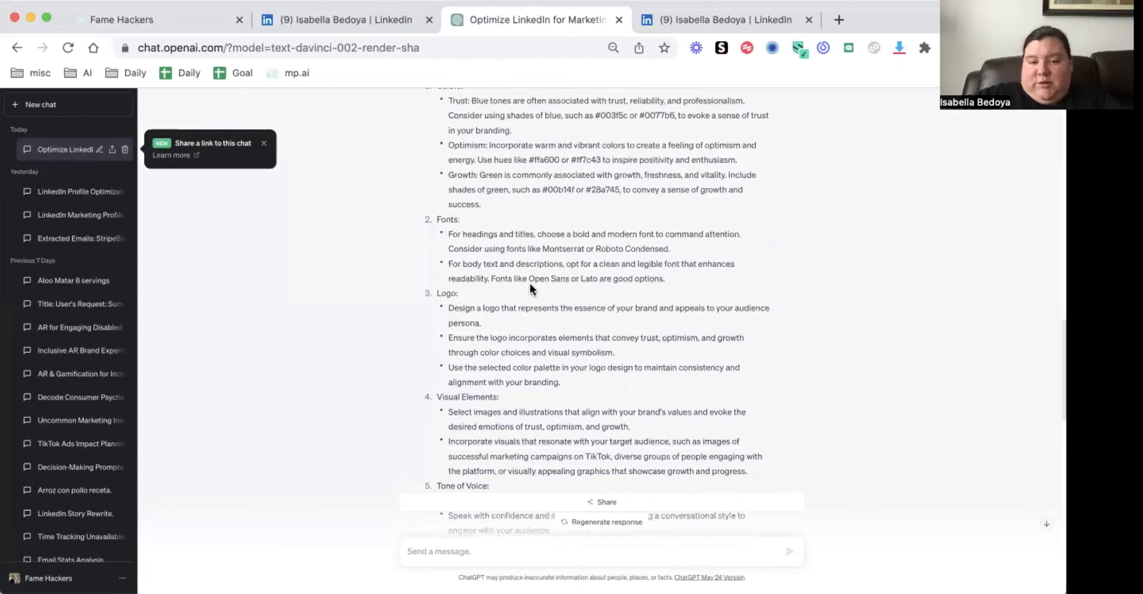
left_click_drag(529, 280, 564, 280)
left_click(585, 276)
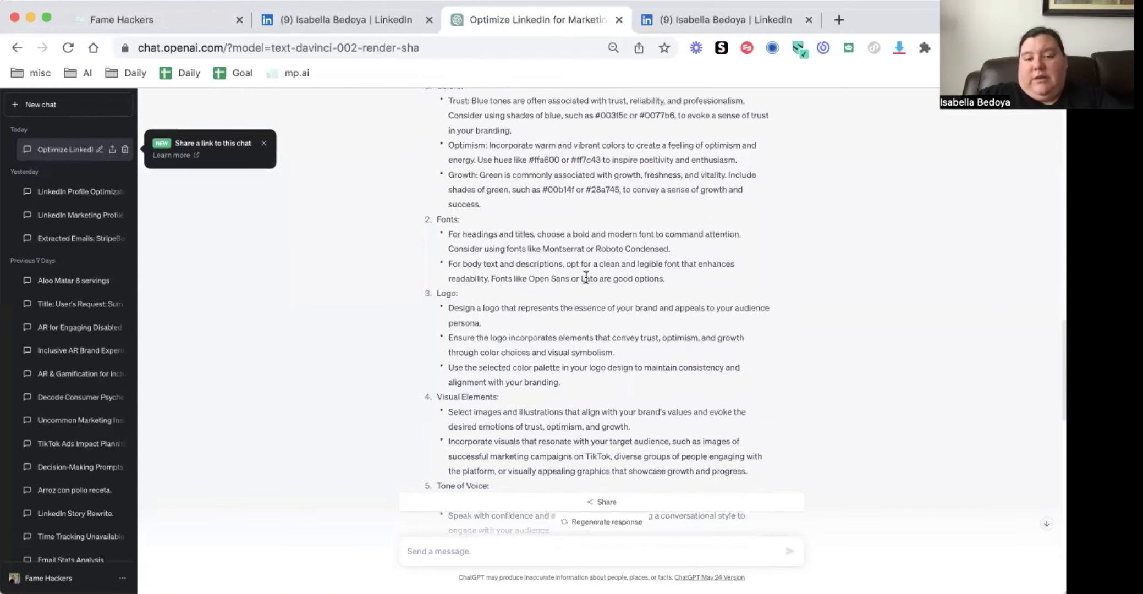
scroll(568, 366, "down", 3)
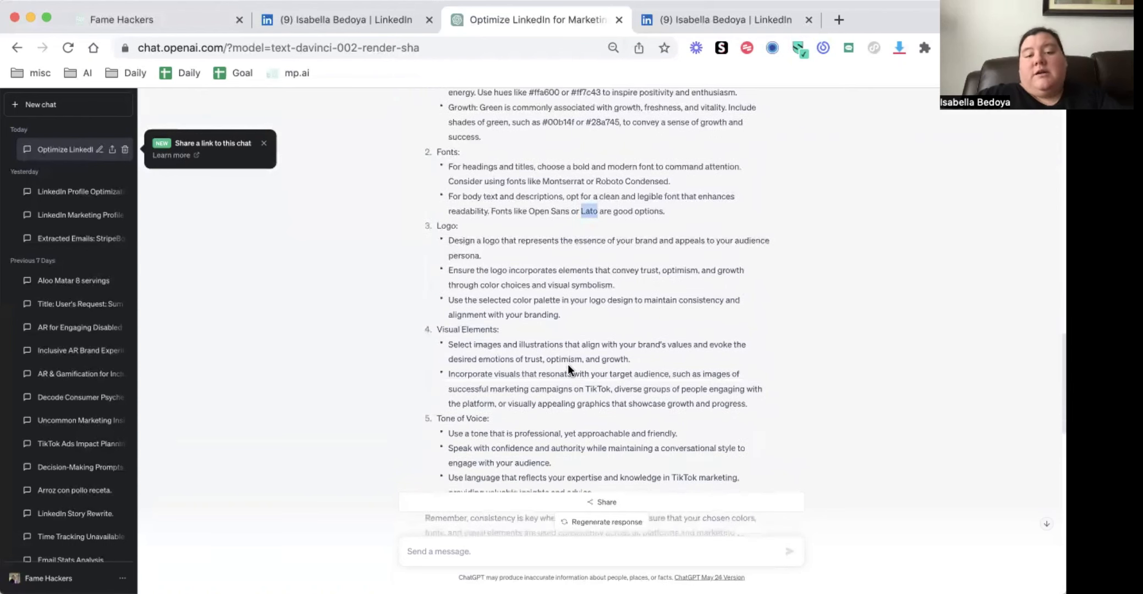
left_click_drag(450, 242, 587, 306)
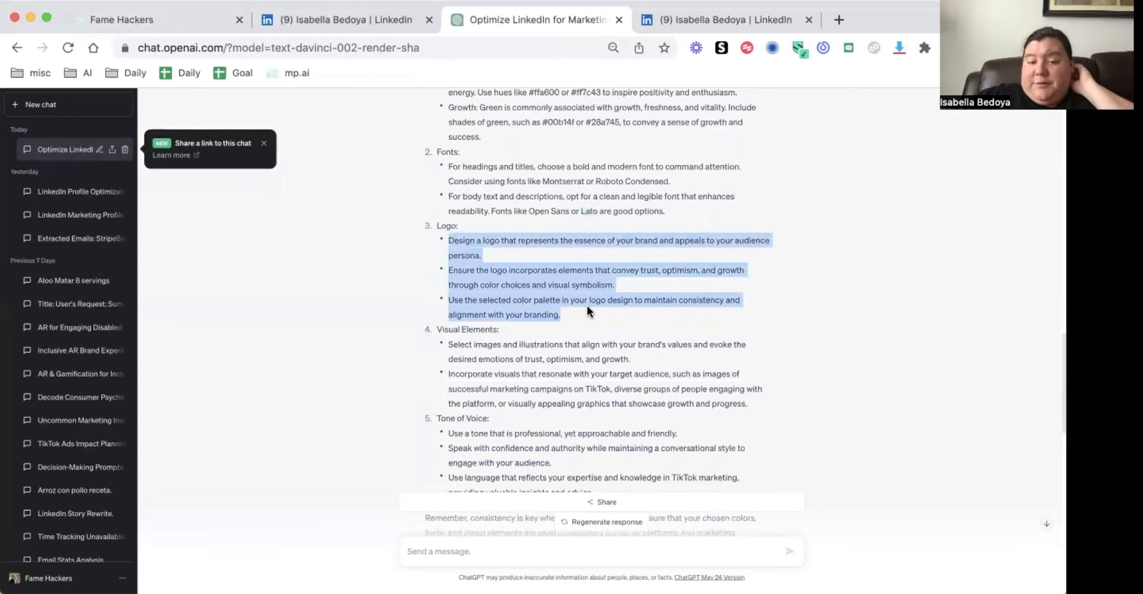
scroll(587, 306, "down", 3)
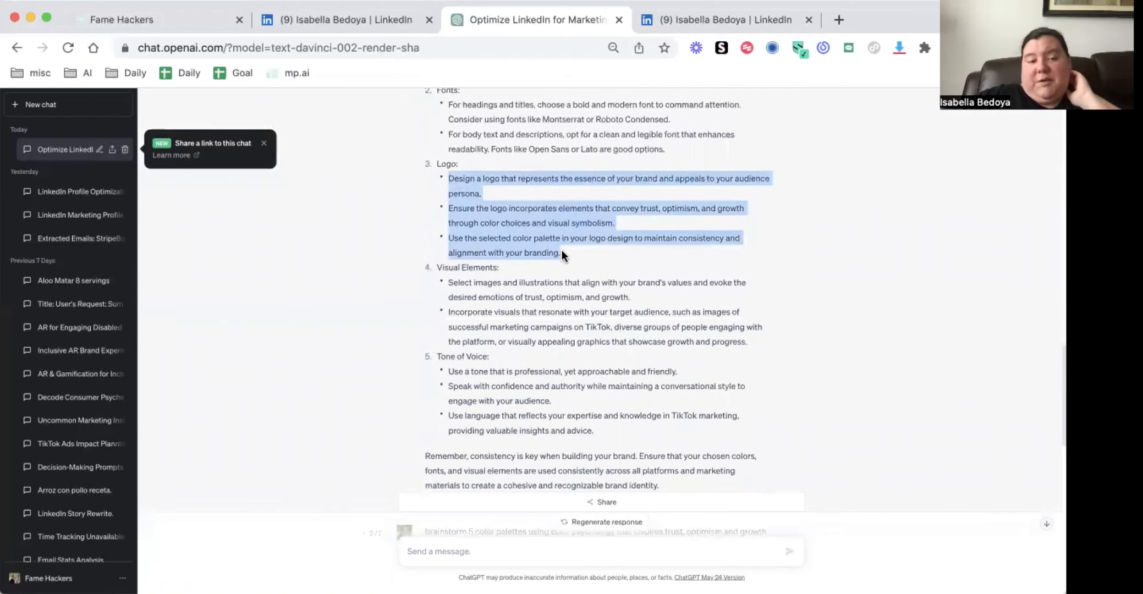
Examine the logo, visual elements and tone of voice guidelines, followed by the five color palettes, highlighting the "Optimistic Trust" hex codes
scroll(561, 251, "down", 3)
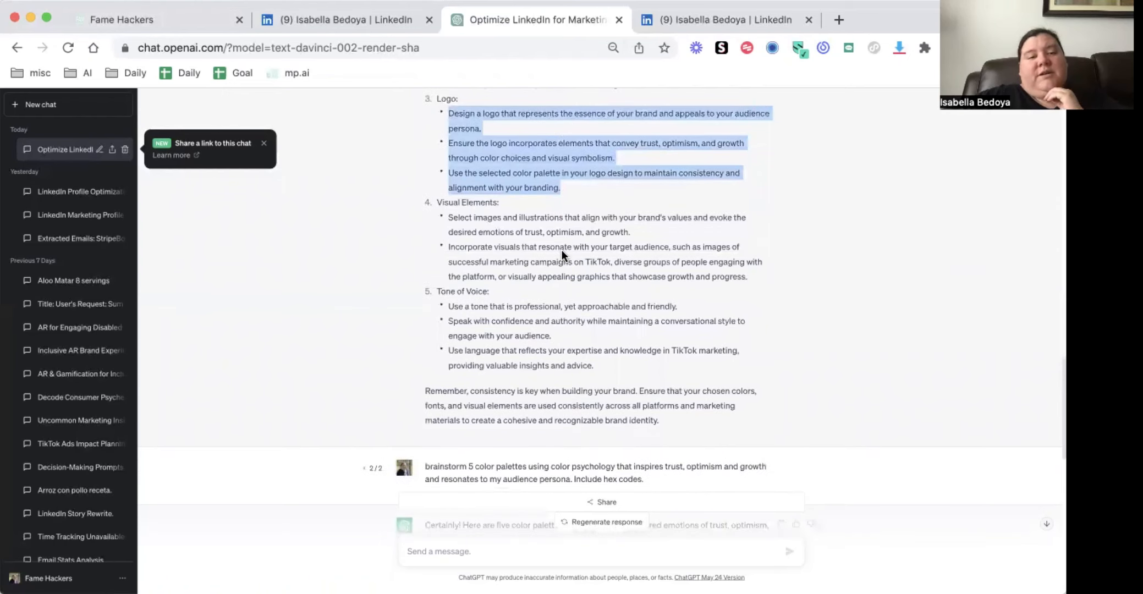
scroll(561, 250, "down", 1)
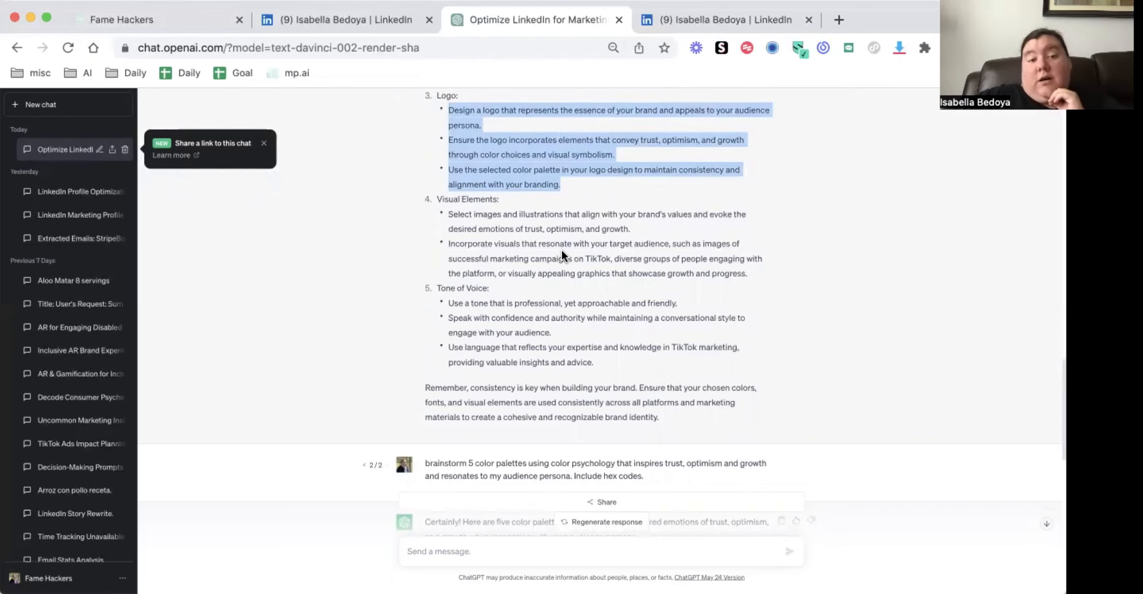
scroll(561, 251, "down", 1)
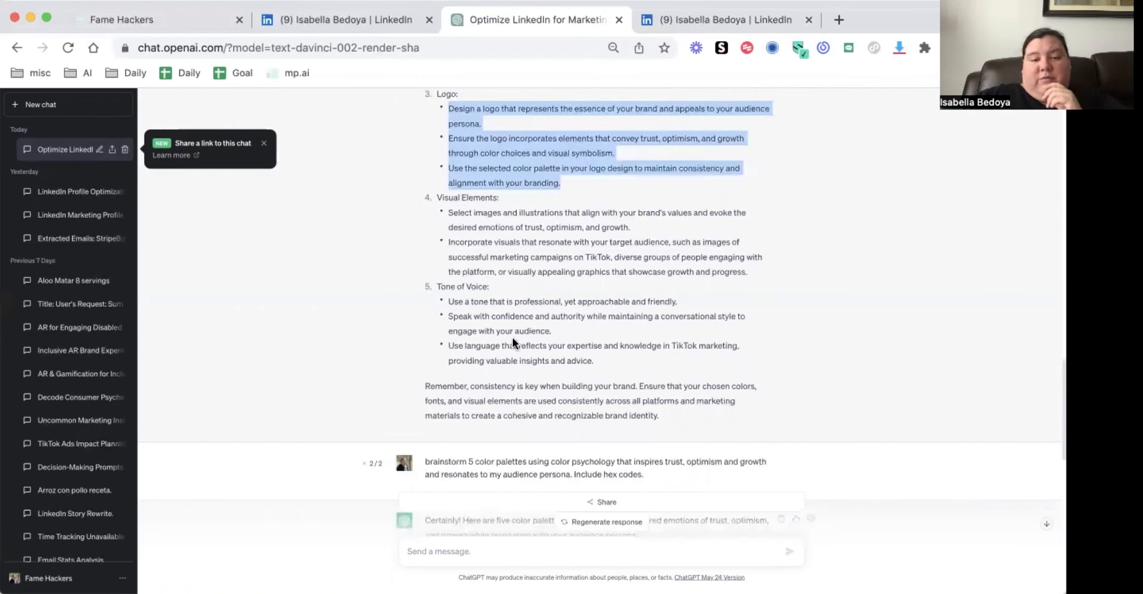
scroll(512, 340, "down", 4)
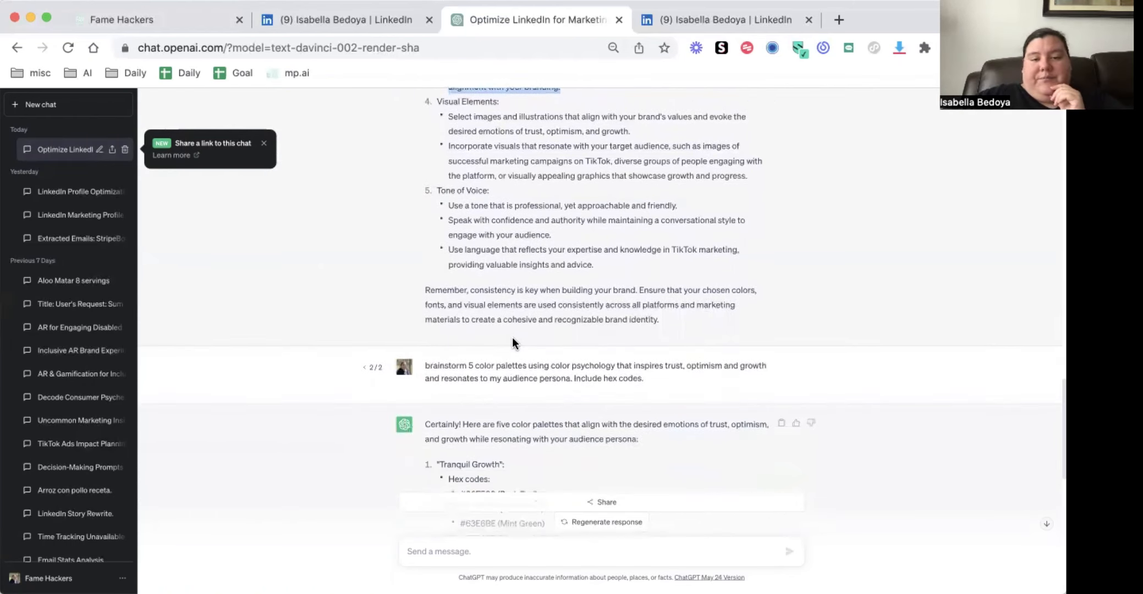
left_click_drag(465, 210, 518, 199)
left_click(690, 198)
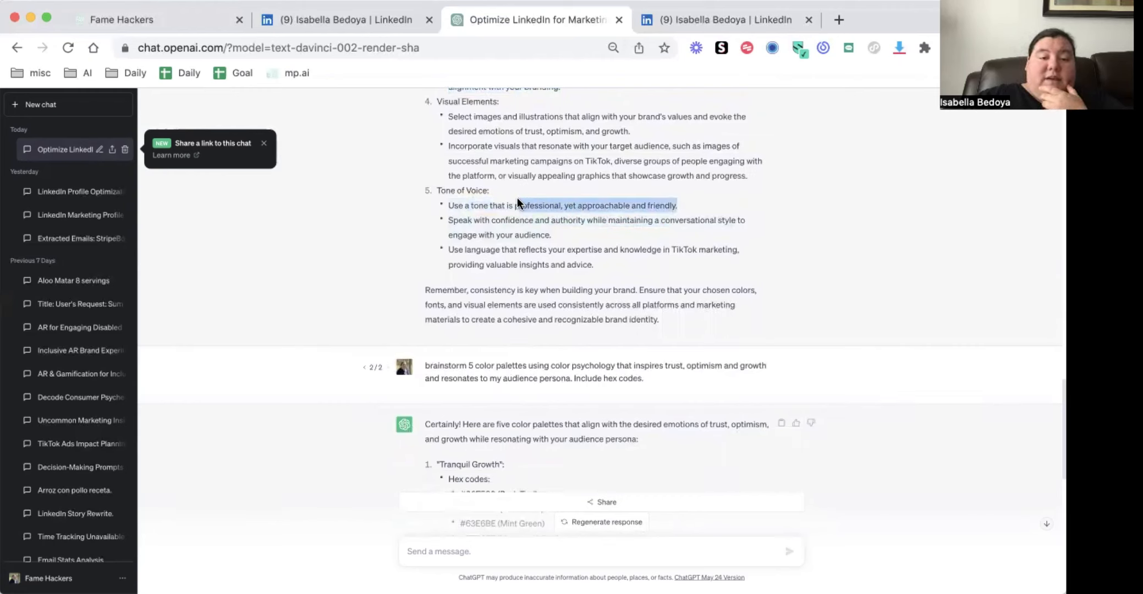
scroll(511, 201, "down", 6)
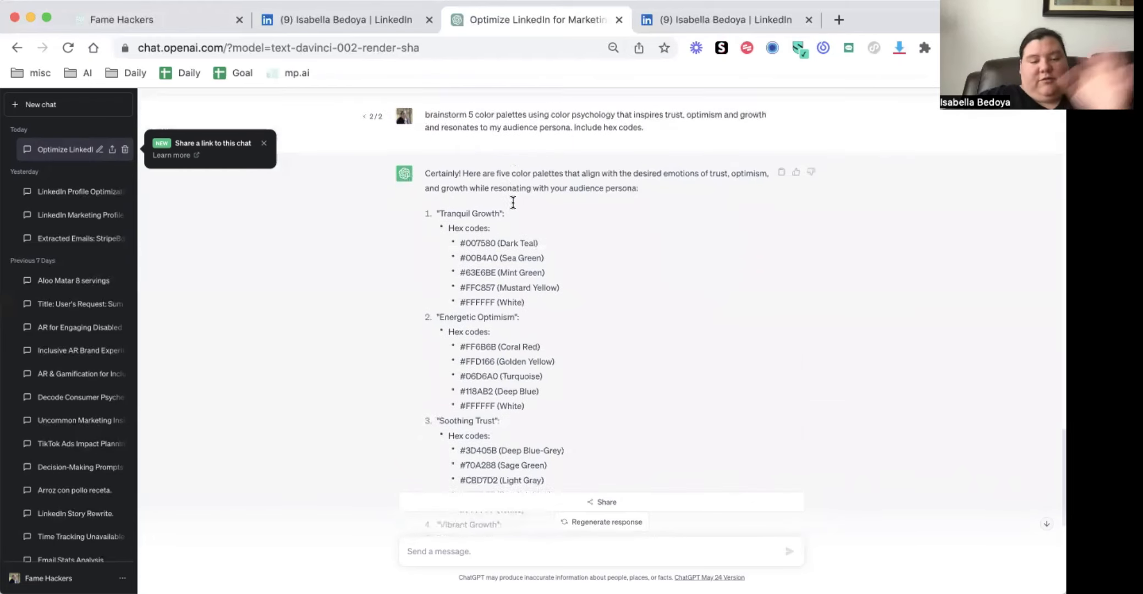
scroll(512, 202, "down", 4)
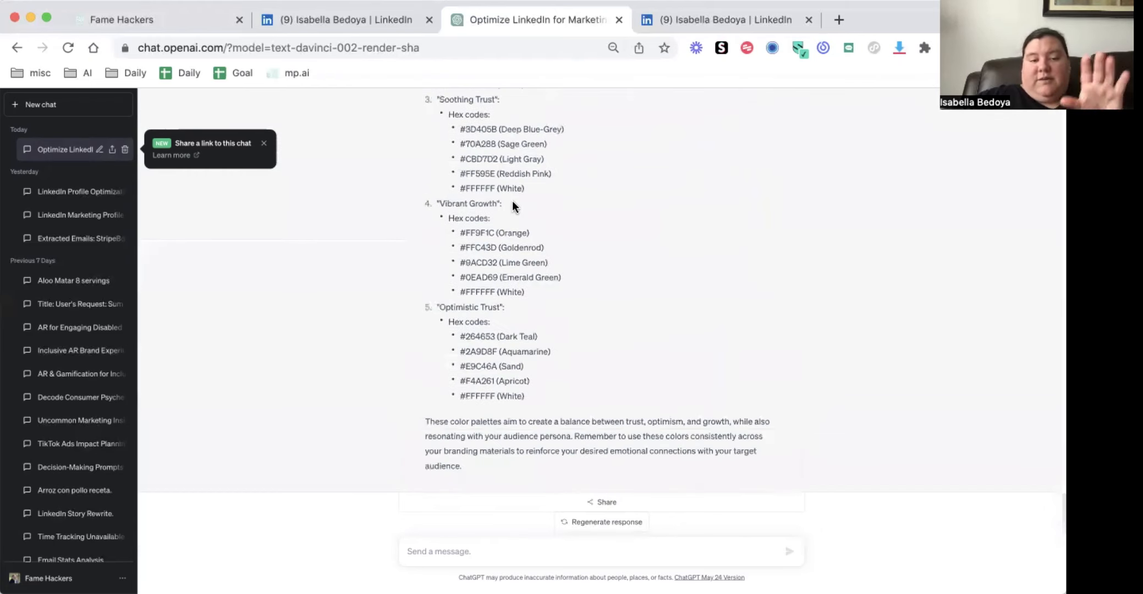
left_click_drag(470, 323, 494, 373)
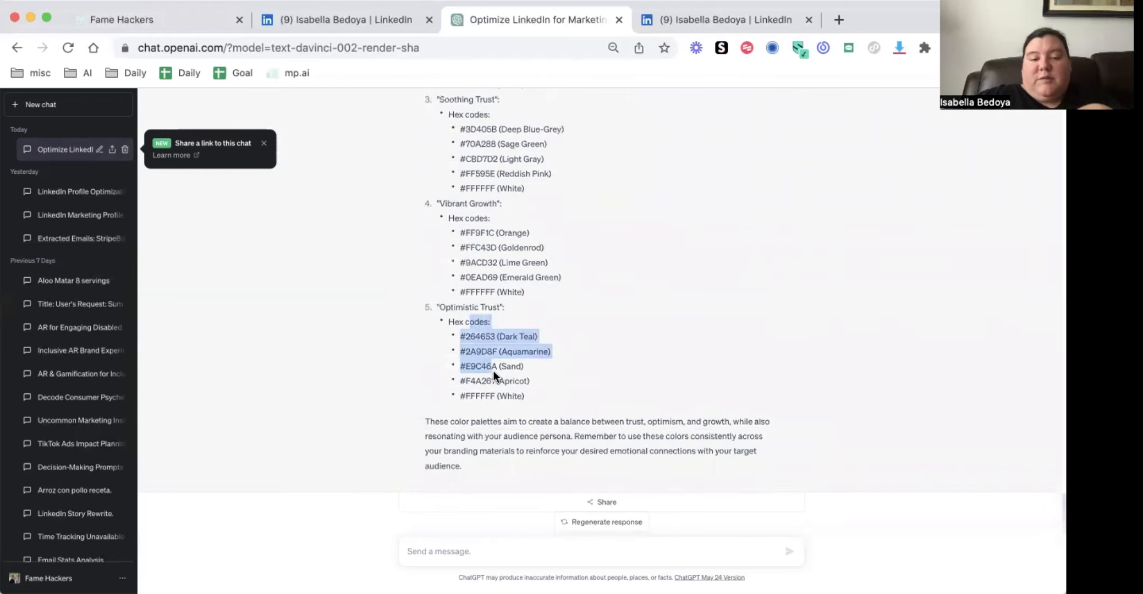
Check the LinkedIn profile's banner and return to the ChatGPT conversation
left_click(672, 15)
left_click(371, 20)
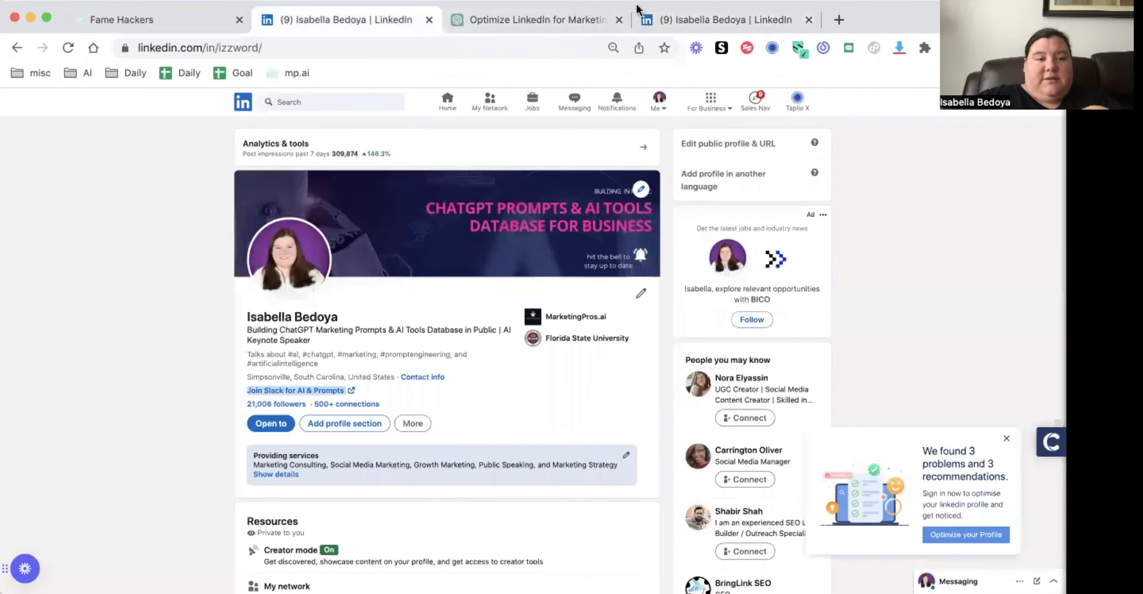
left_click(544, 18)
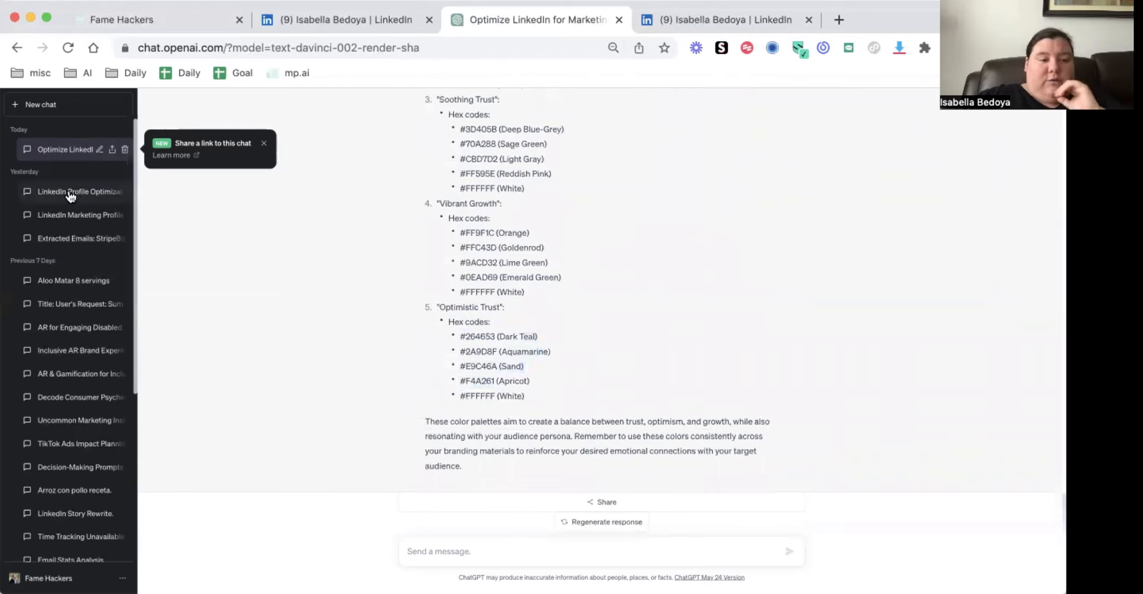
Find the banner prompt for 10 compelling value propositions in yesterday's "LinkedIn Profile Optimization" chat and reuse it in today's optimization chat
left_click(70, 194)
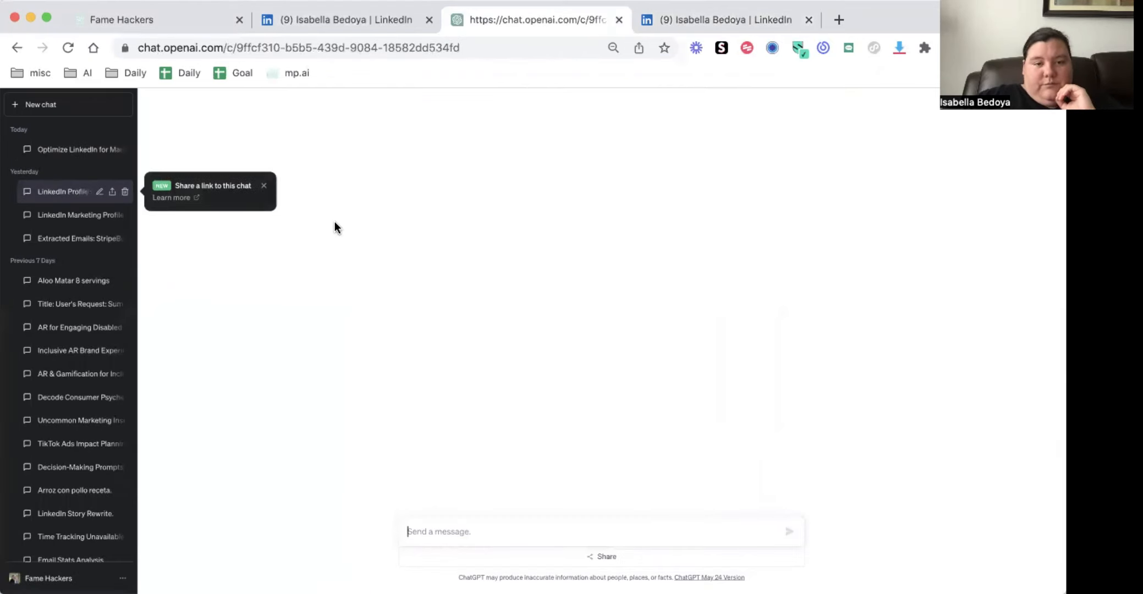
left_click(81, 221)
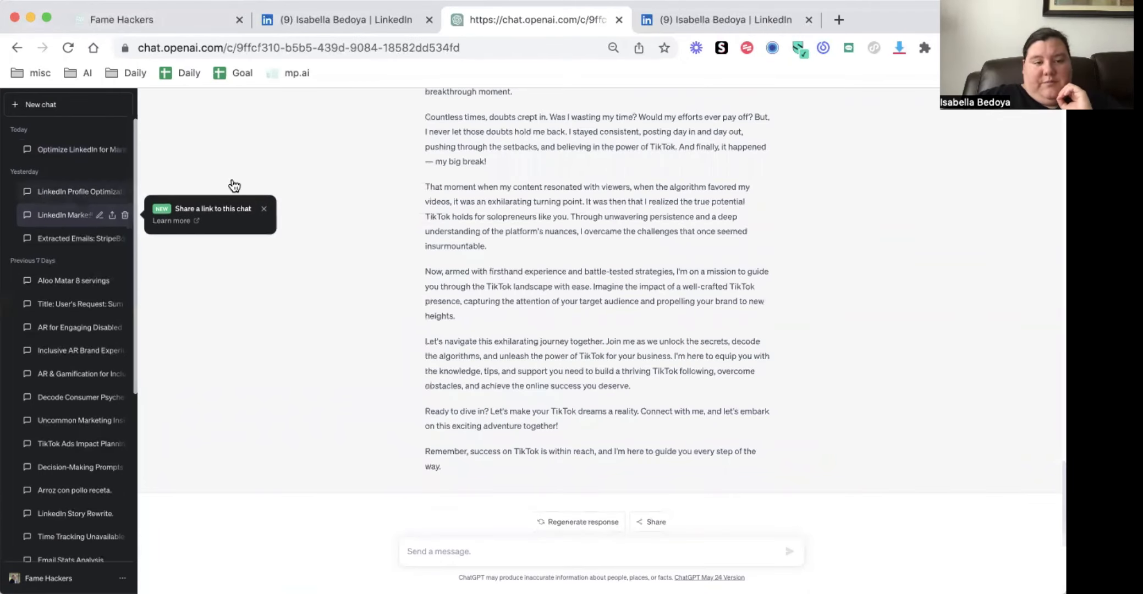
scroll(392, 312, "up", 10)
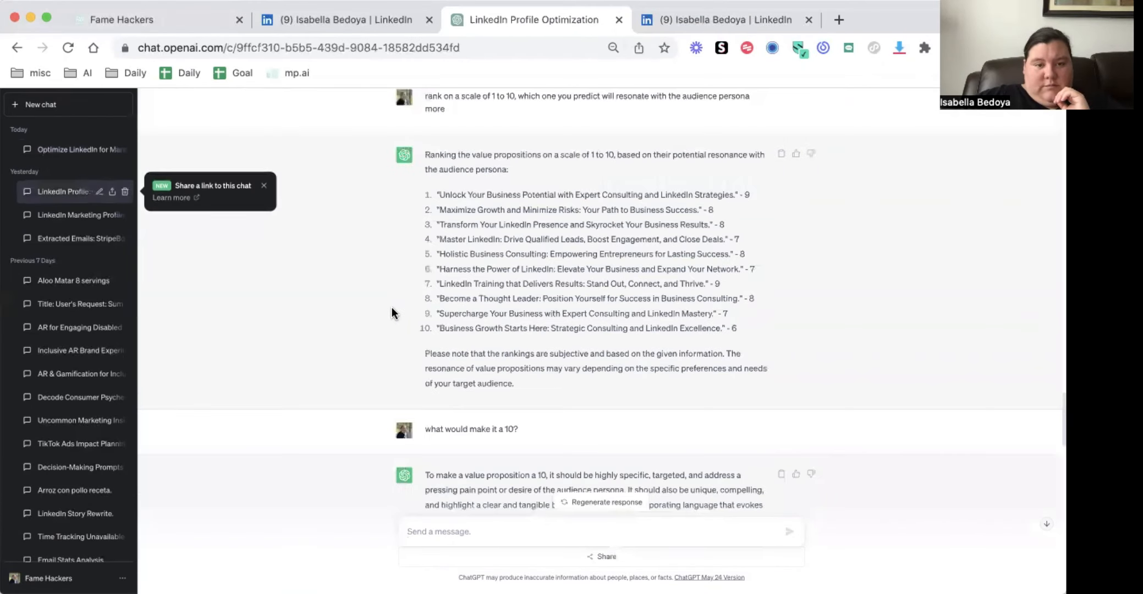
scroll(392, 308, "up", 15)
scroll(393, 308, "down", 10)
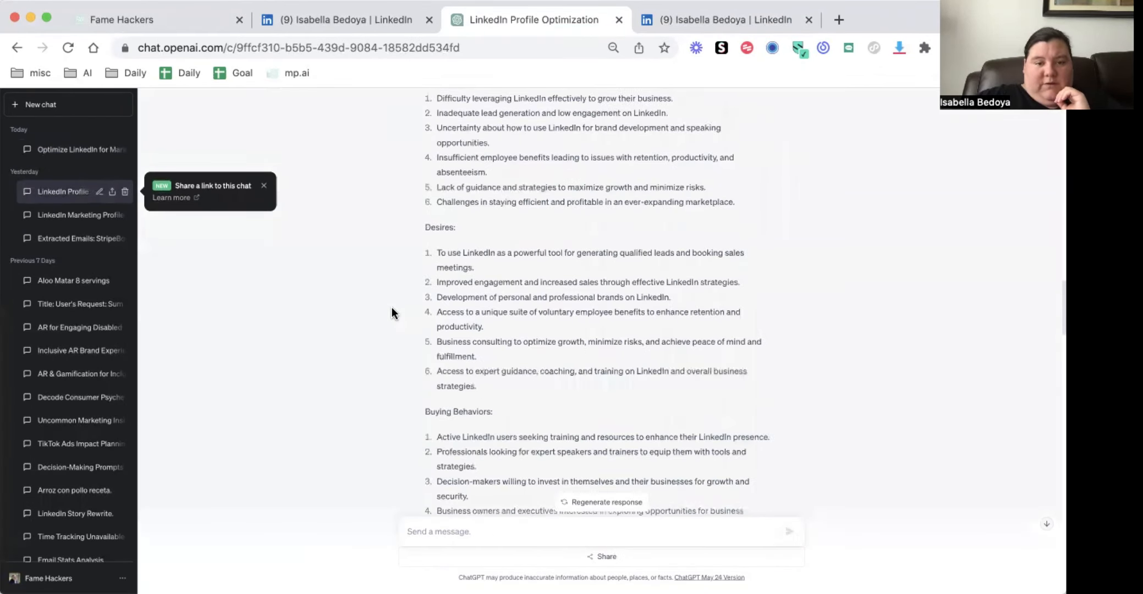
scroll(392, 307, "down", 10)
scroll(396, 313, "up", 4)
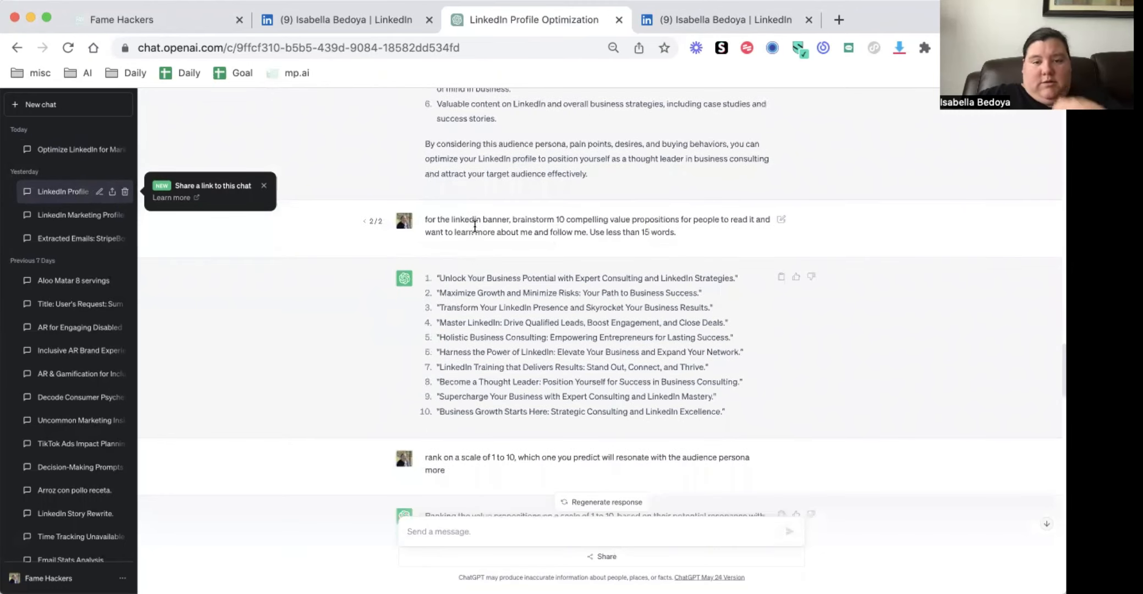
triple_click(475, 226)
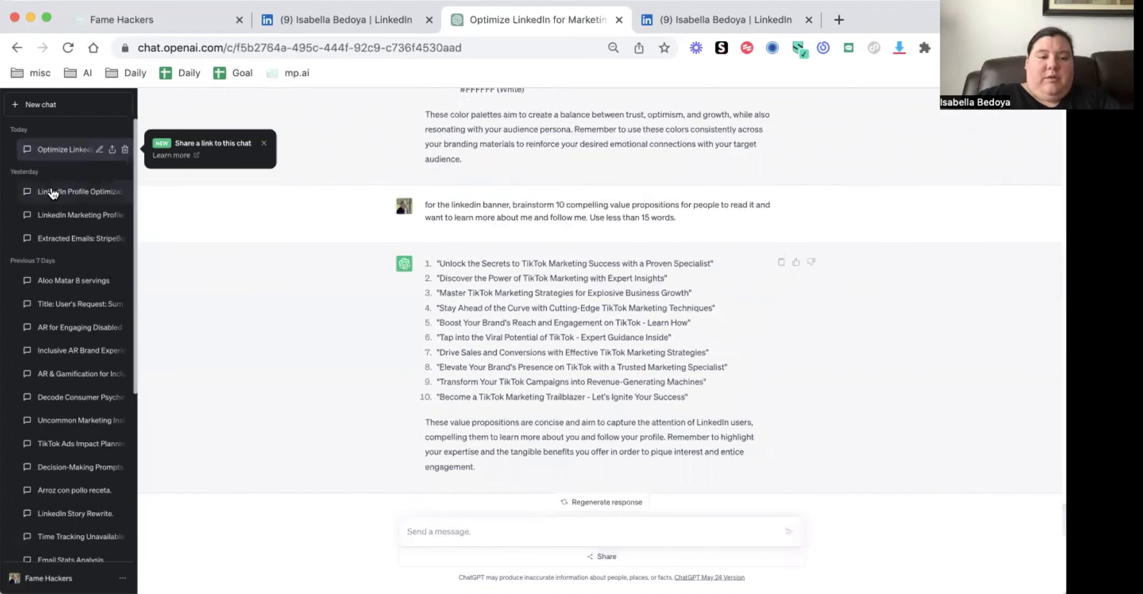
Copy the prompt asking to rank the value propositions on a scale of 1 to 10 from yesterday's "LinkedIn Profile Optimization" chat
left_click(52, 192)
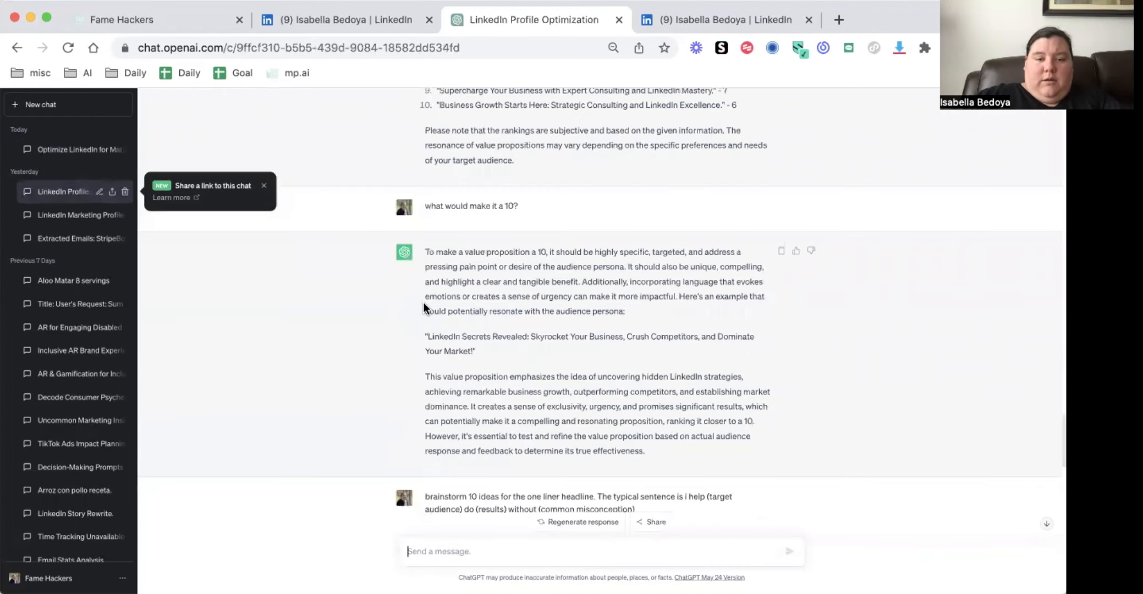
scroll(423, 301, "up", 20)
scroll(423, 302, "down", 8)
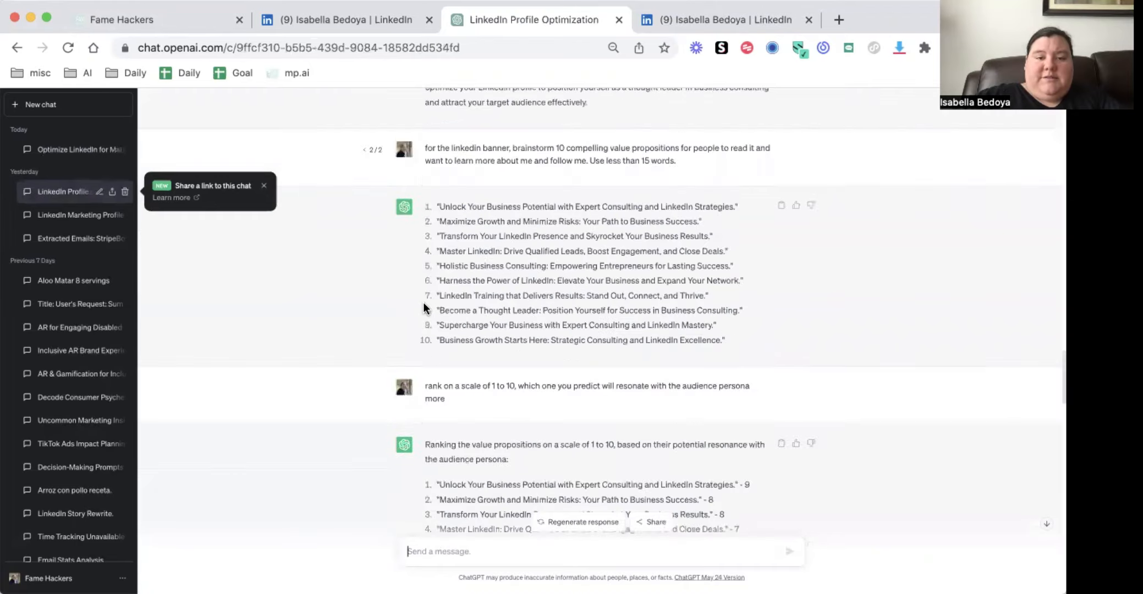
scroll(424, 302, "up", 20)
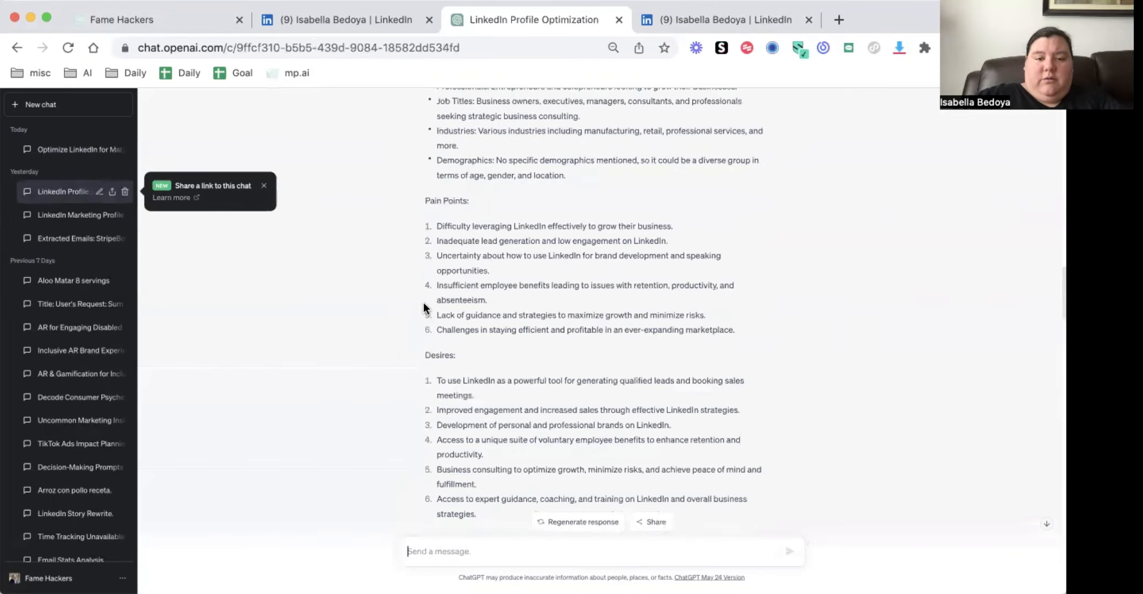
scroll(424, 303, "down", 20)
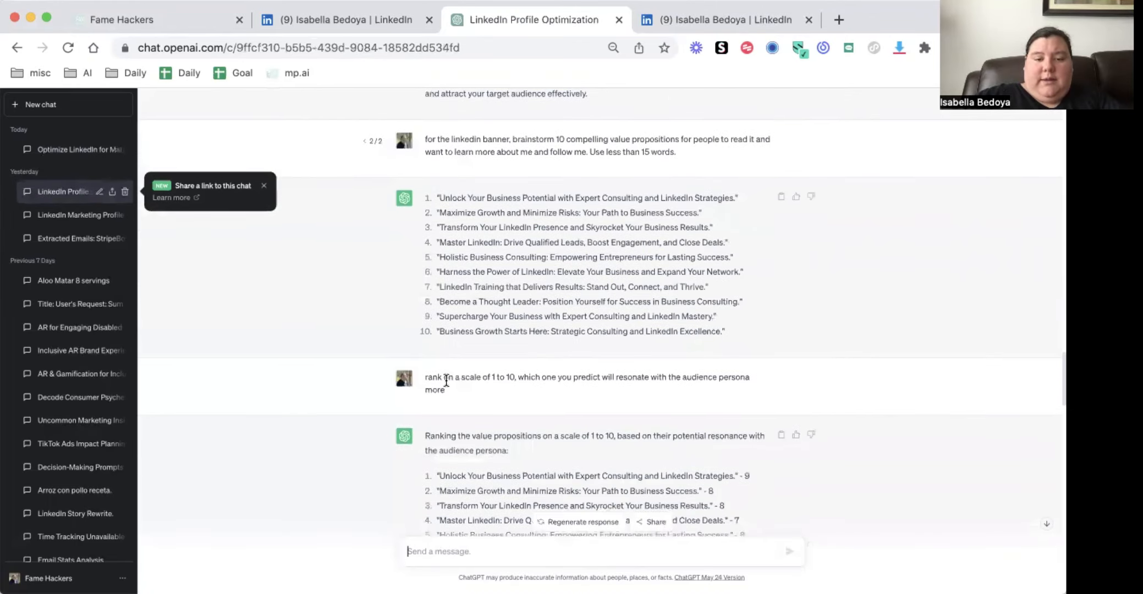
triple_click(445, 389)
key("cmd+c")
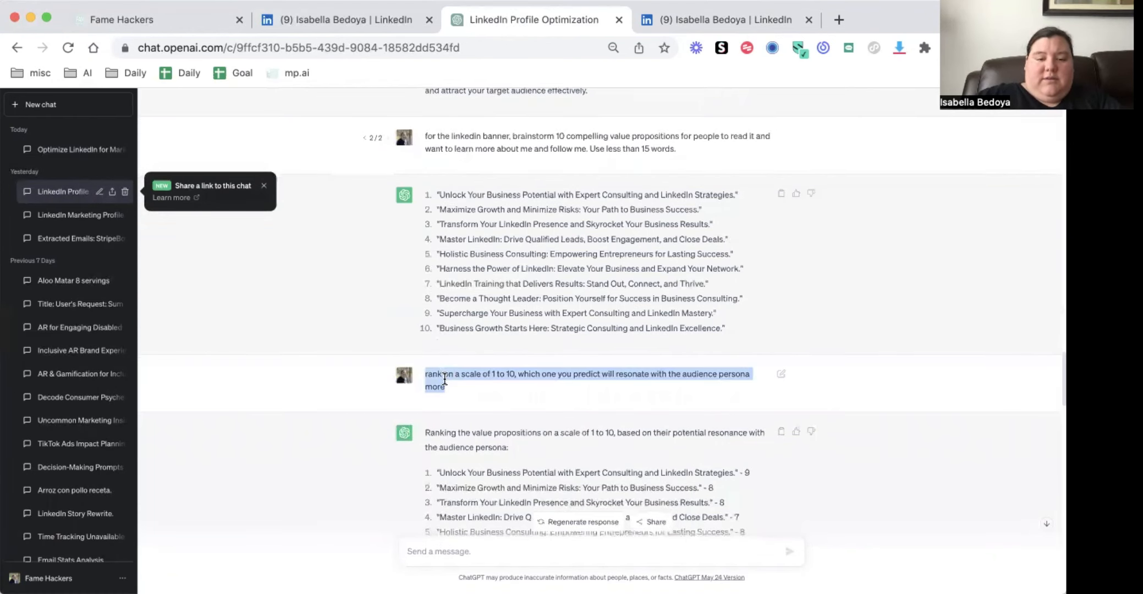
scroll(446, 388, "down", 8)
Submit "rank on a scale of 1 to 10, which one you predict will resonate with the audience persona more" in today's optimization chat
left_click(77, 149)
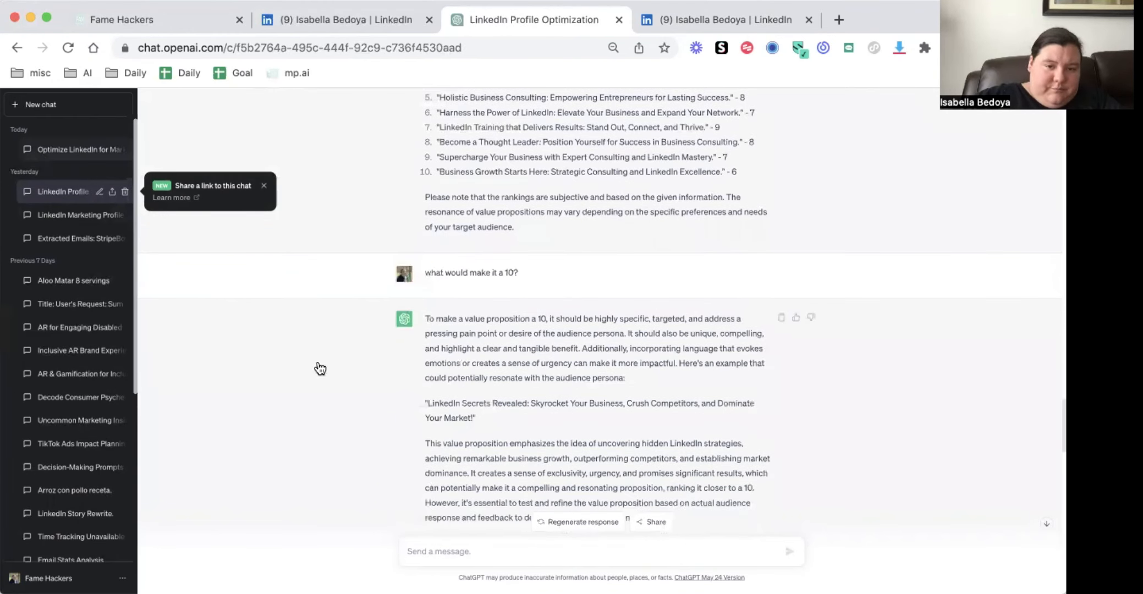
left_click(438, 550)
key("cmd+v")
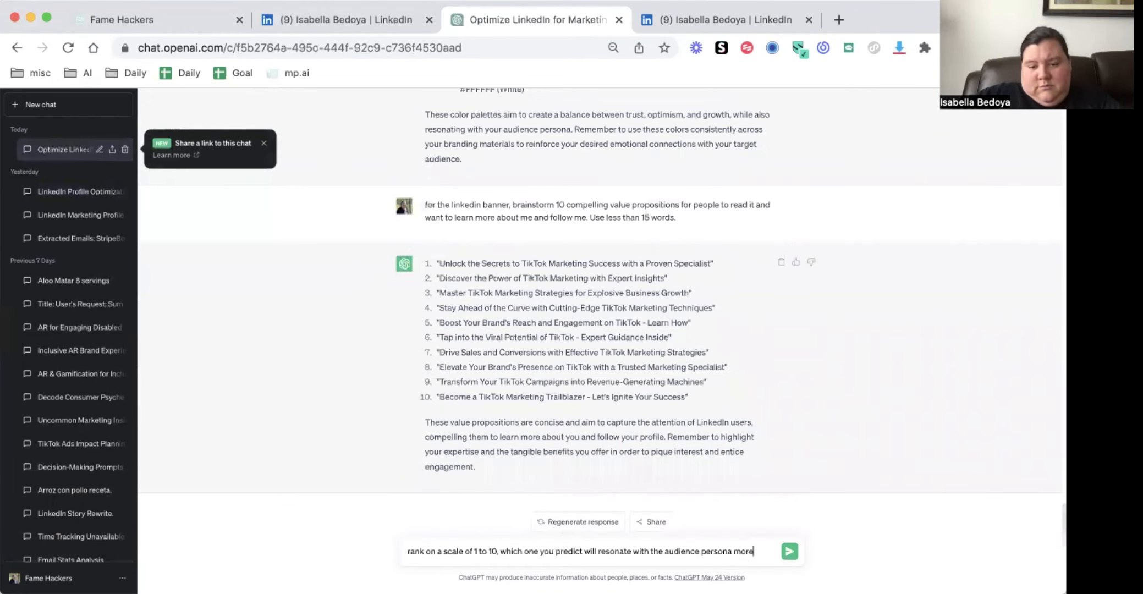
key("Return")
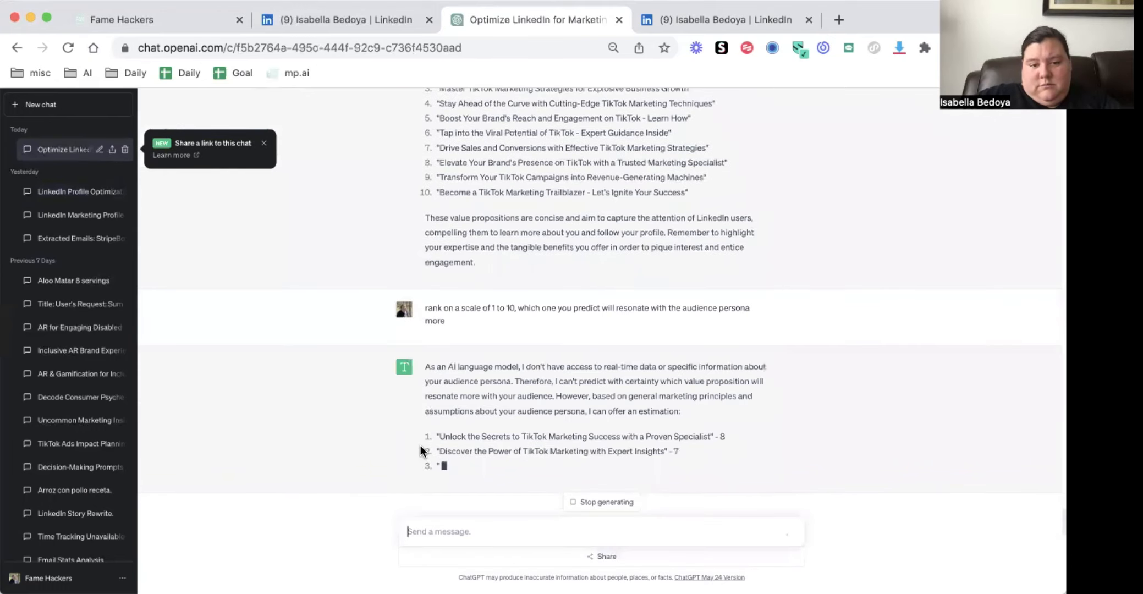
Enlarge the page and examine the ranked value propositions, highlighting the highest-scoring ones
key("cmd+equal")
key("cmd+equal")
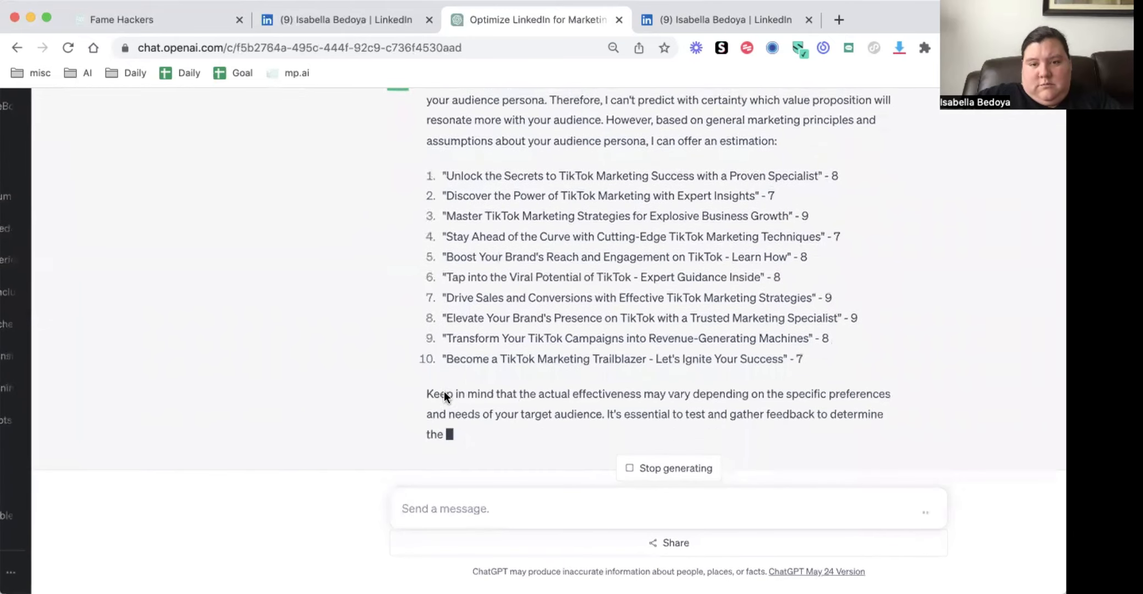
scroll(444, 390, "up", 2)
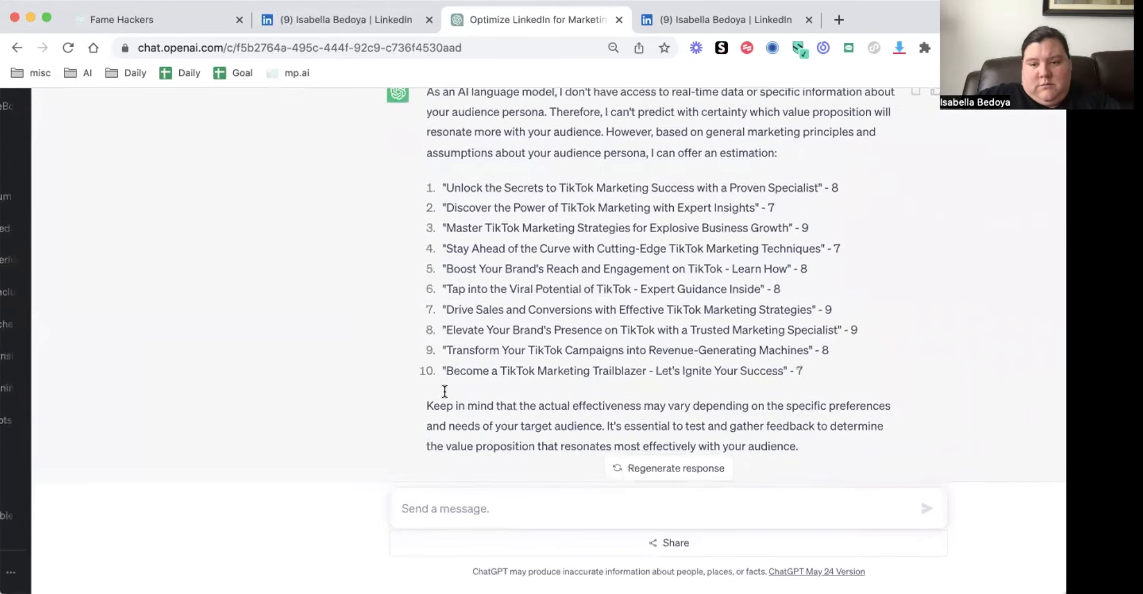
left_click_drag(808, 242, 641, 235)
left_click_drag(652, 324, 681, 343)
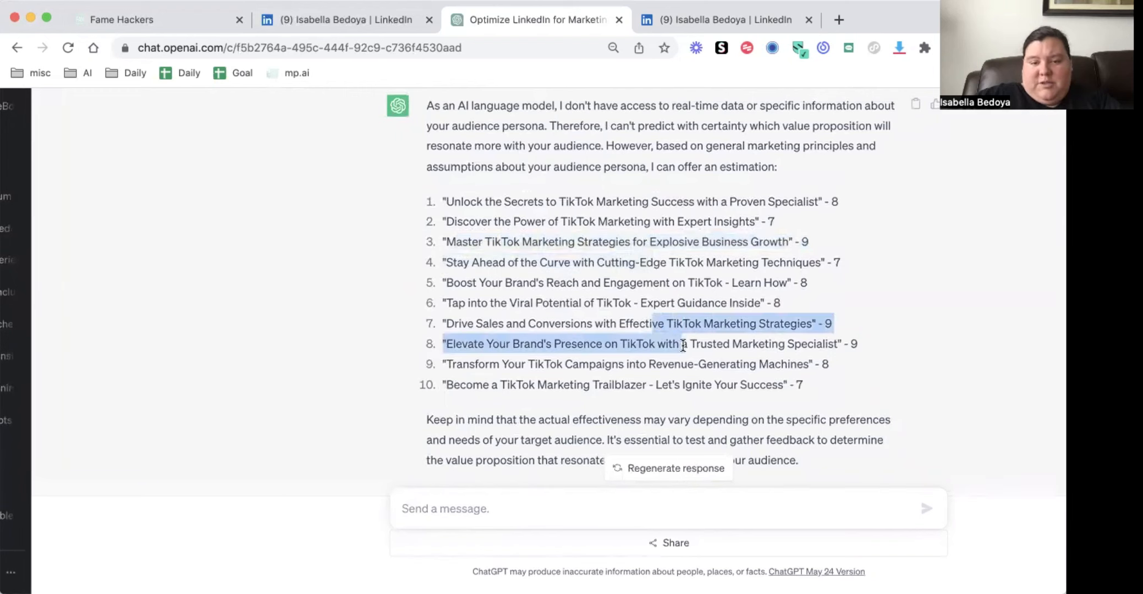
Ask the follow-up question "what would make it a 10"
left_click(480, 505)
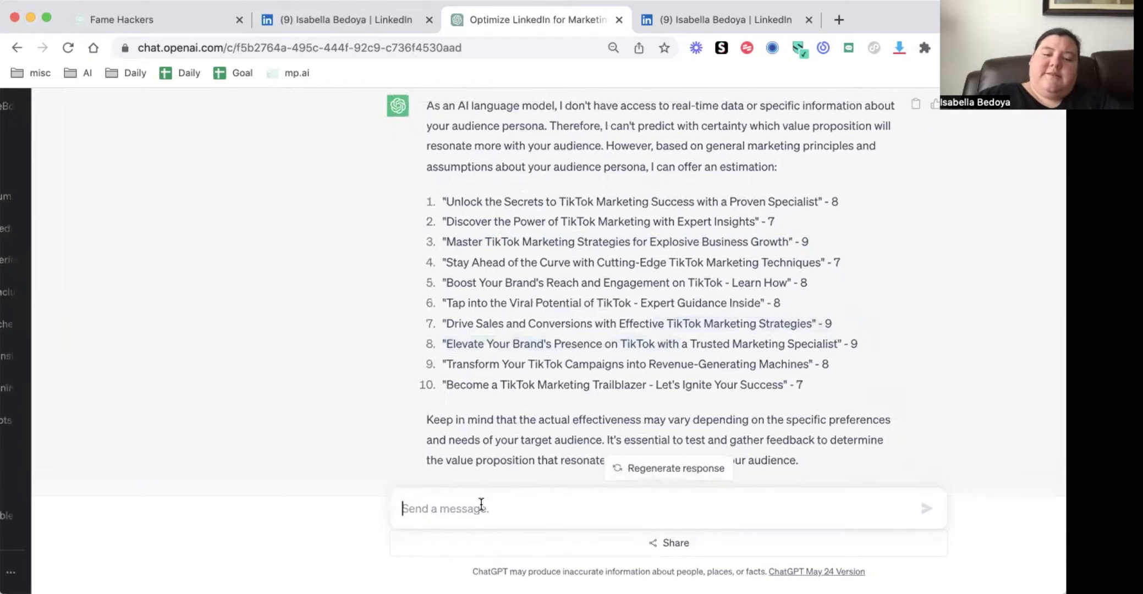
type("what would make it a 10")
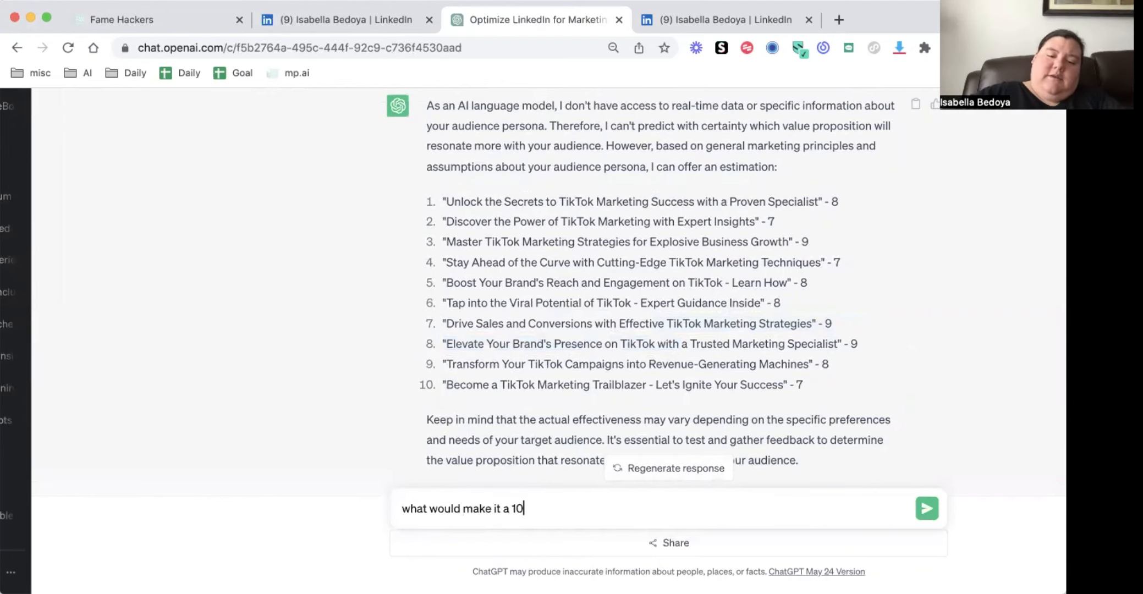
key("Return")
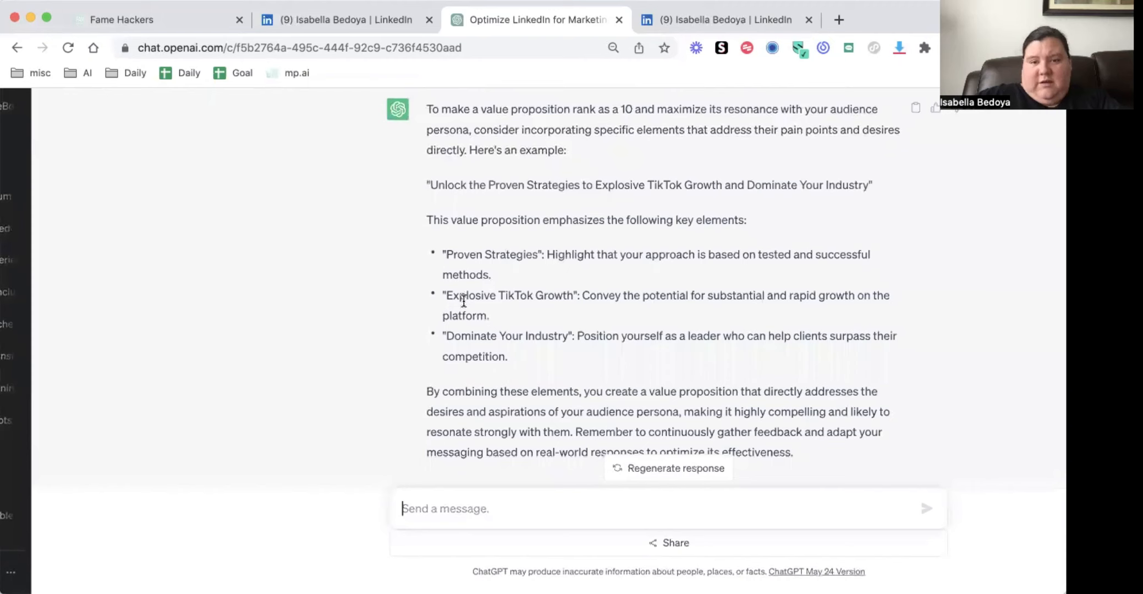
Review the answer on improving the value proposition and highlight its full example sentence
scroll(464, 301, "down", 1)
scroll(447, 231, "up", 2)
left_click_drag(439, 216, 843, 221)
triple_click(841, 218)
key("ctrl+c")
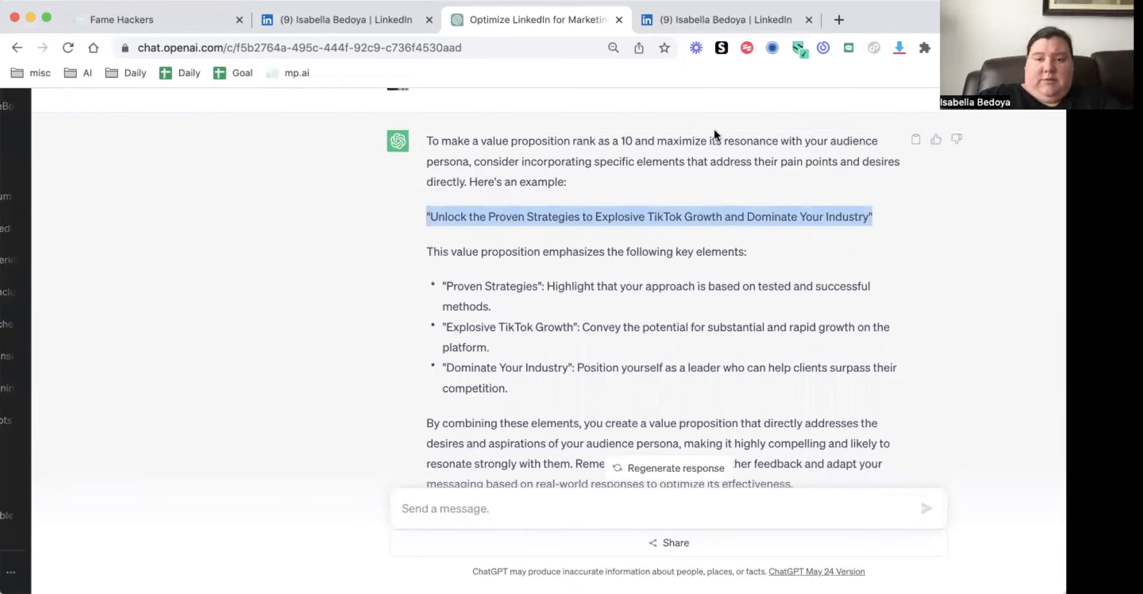
Switch to Canva at canva.com and bring up its templates for "linkedin banner"
left_click(837, 21)
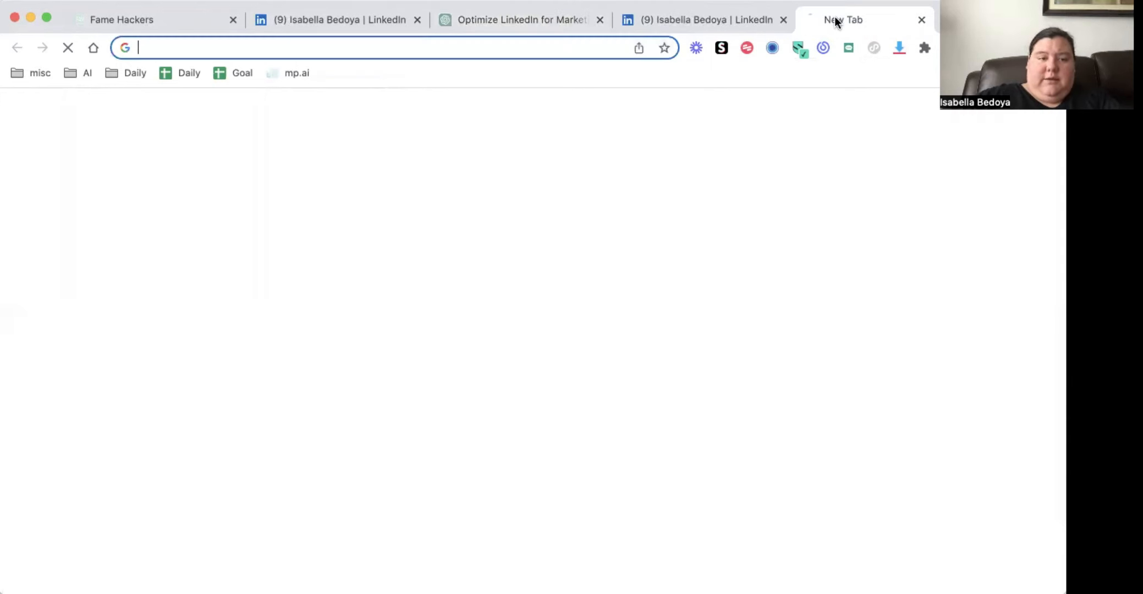
type("canva.com")
key("Return")
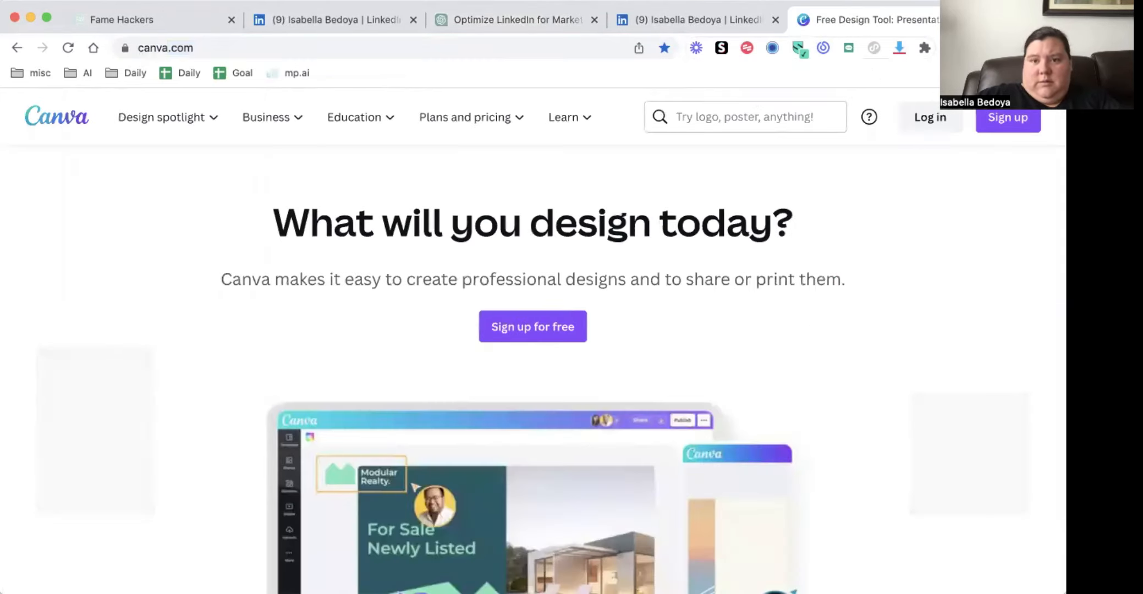
key("super+w")
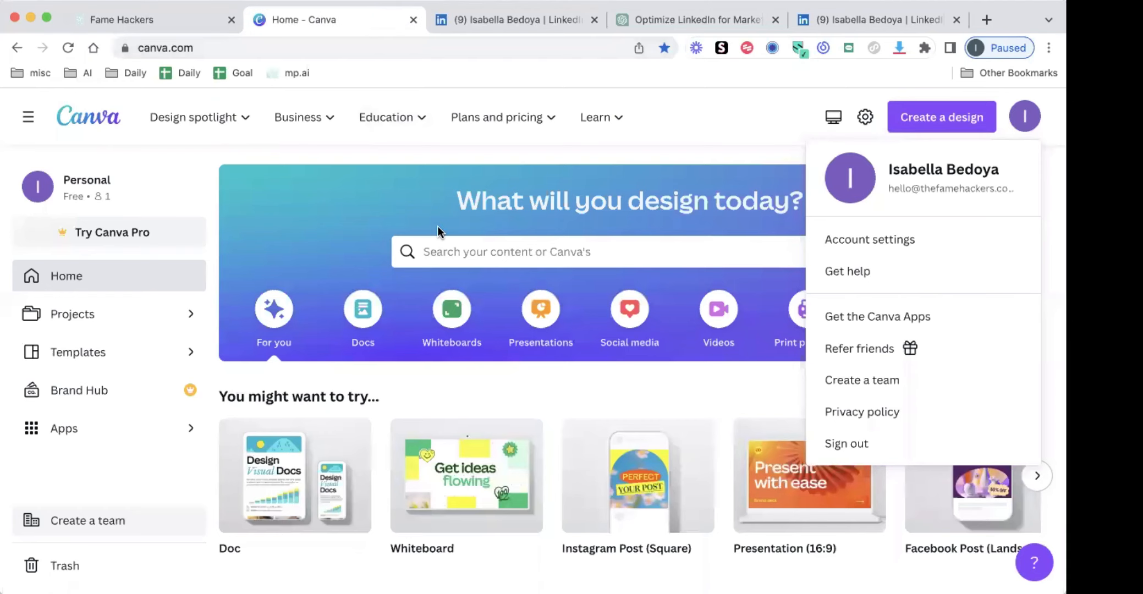
left_click(450, 248)
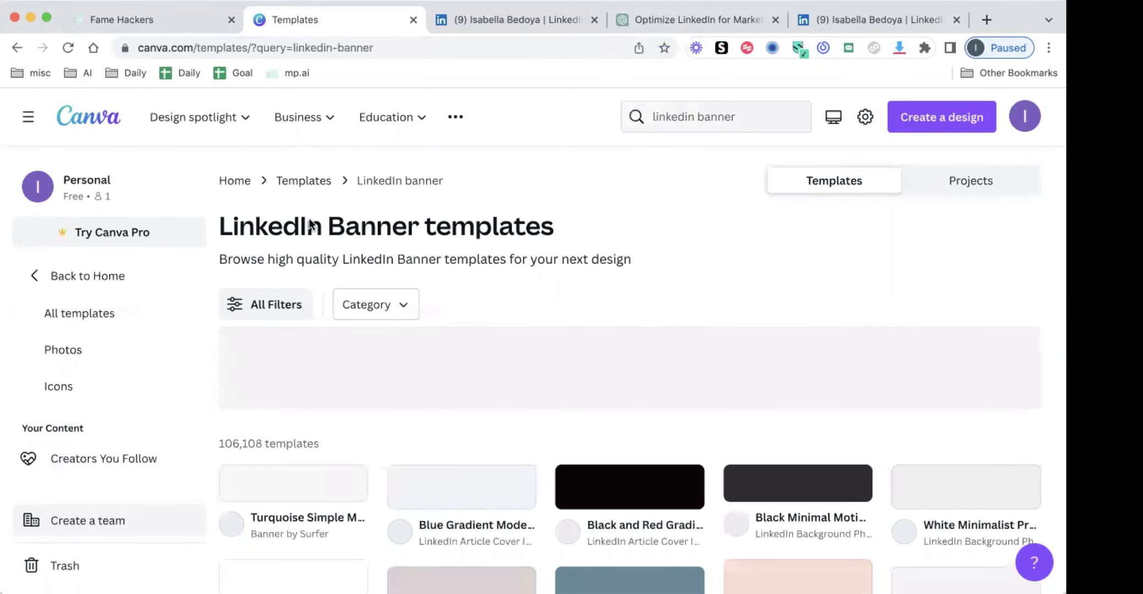
Open the Black Minimal Motivation Quote LinkedIn Banner template for editing and dismiss the sticker tip
scroll(432, 261, "down", 5)
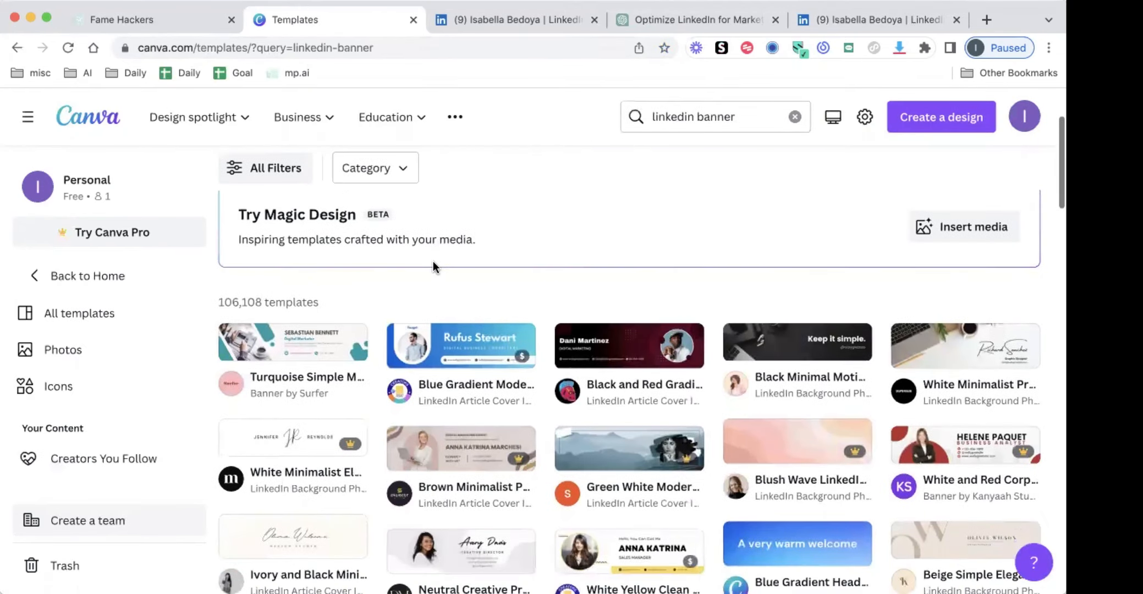
scroll(433, 261, "down", 2)
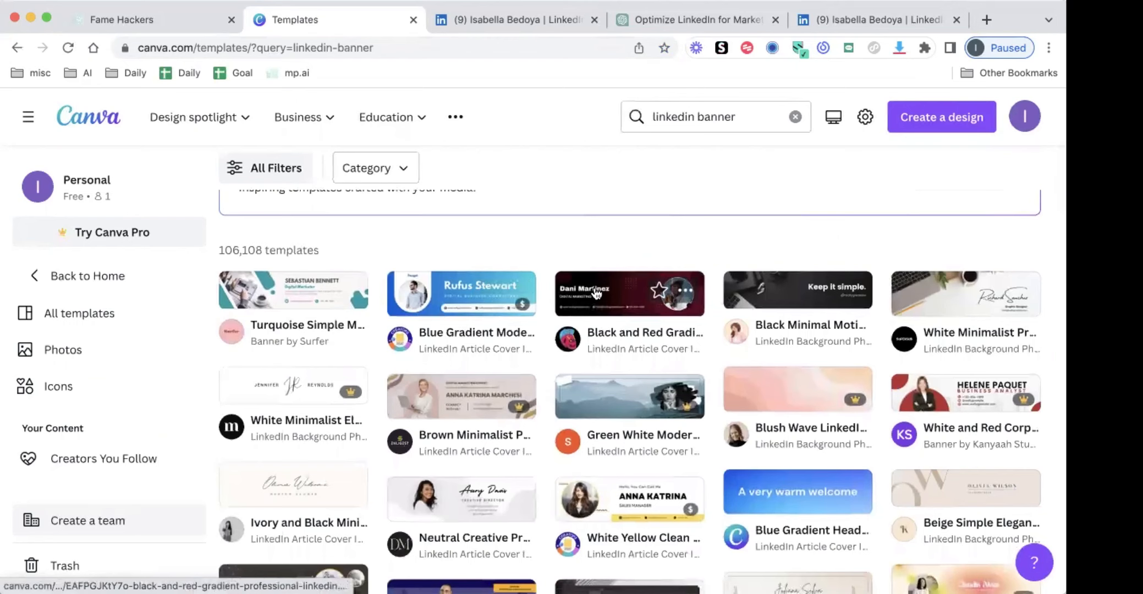
scroll(596, 293, "down", 2)
left_click(768, 232)
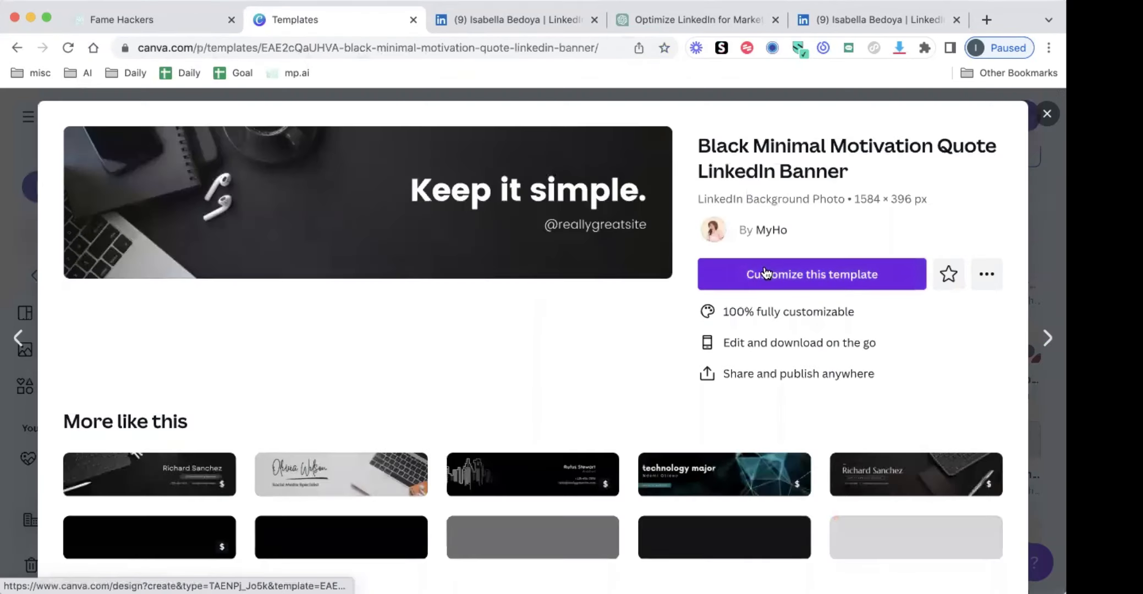
left_click(764, 271)
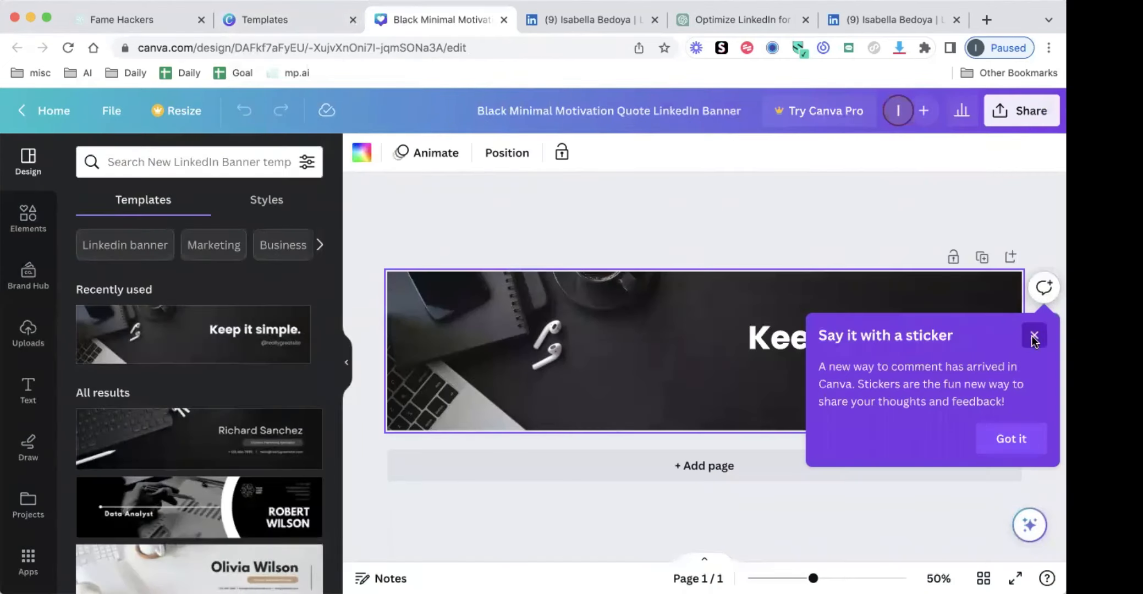
left_click(1034, 335)
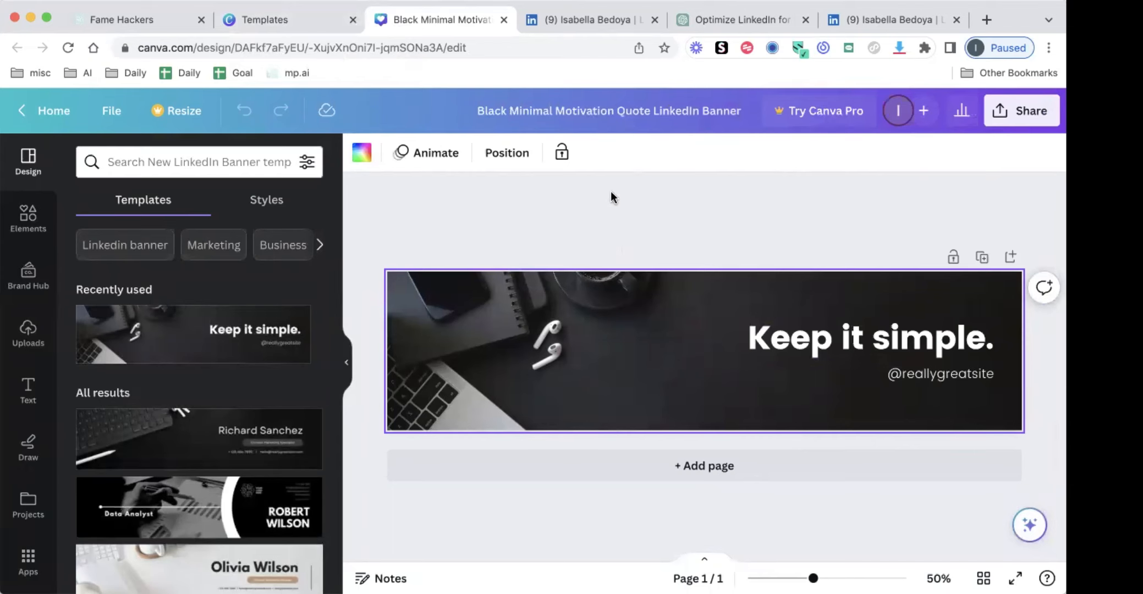
Replace "Keep it simple." with the copied text "Unlock the Proven Strategies to Explosive TikTok Growth and Dominate Your Industry" and widen its text box across the banner
left_click(776, 352)
double_click(775, 352)
key("ctrl+v")
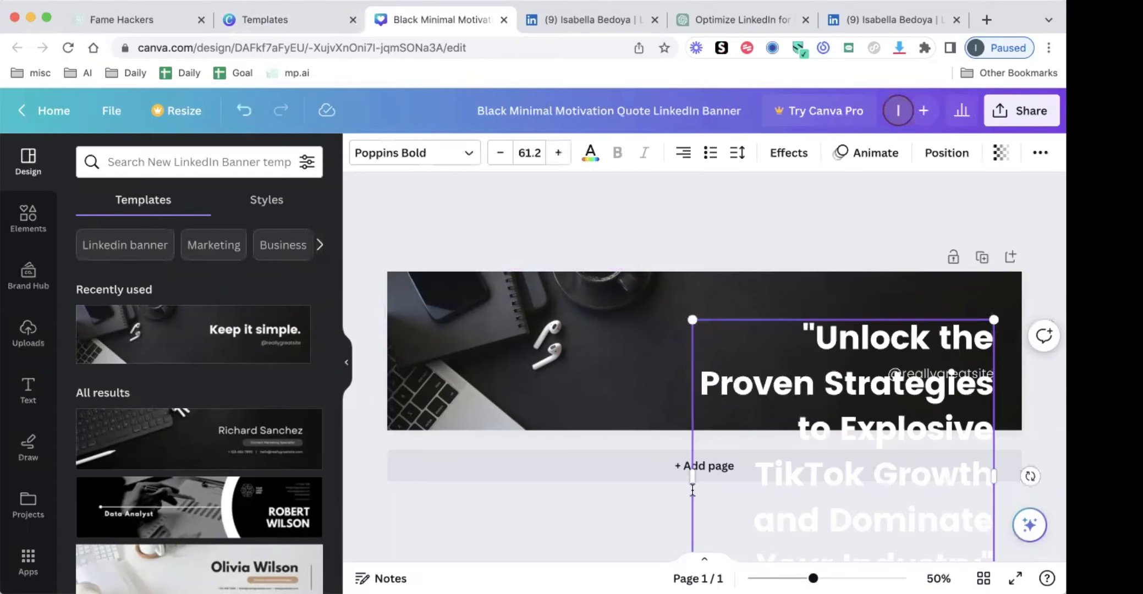
left_click_drag(530, 481, 396, 466)
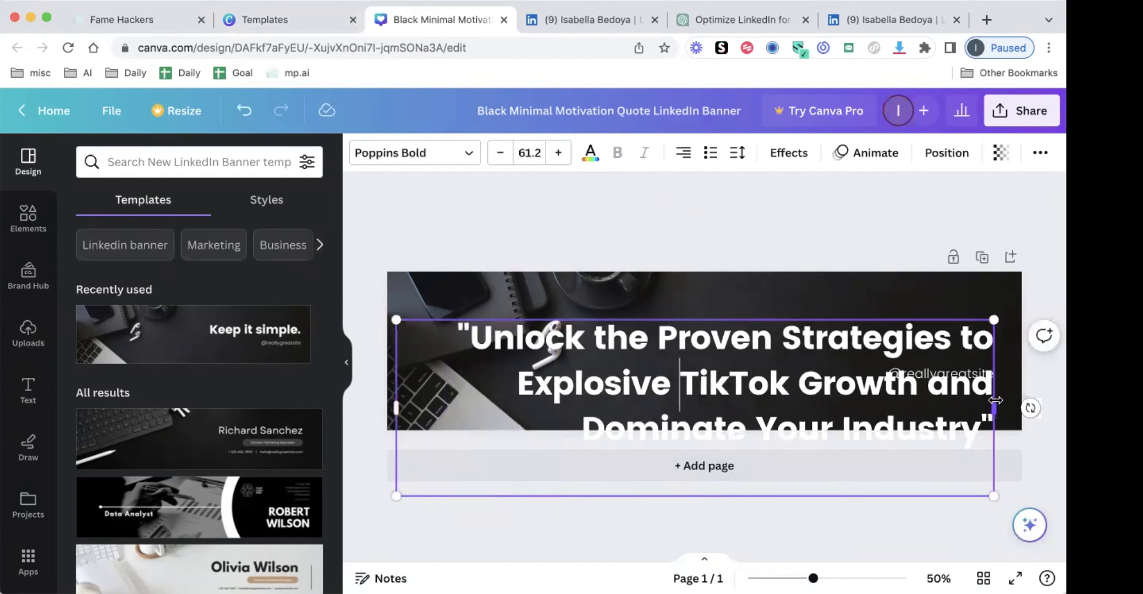
left_click_drag(995, 401, 1054, 403)
Reduce the headline's font size to 43.2 and move the text up on the banner
key("ctrl+a")
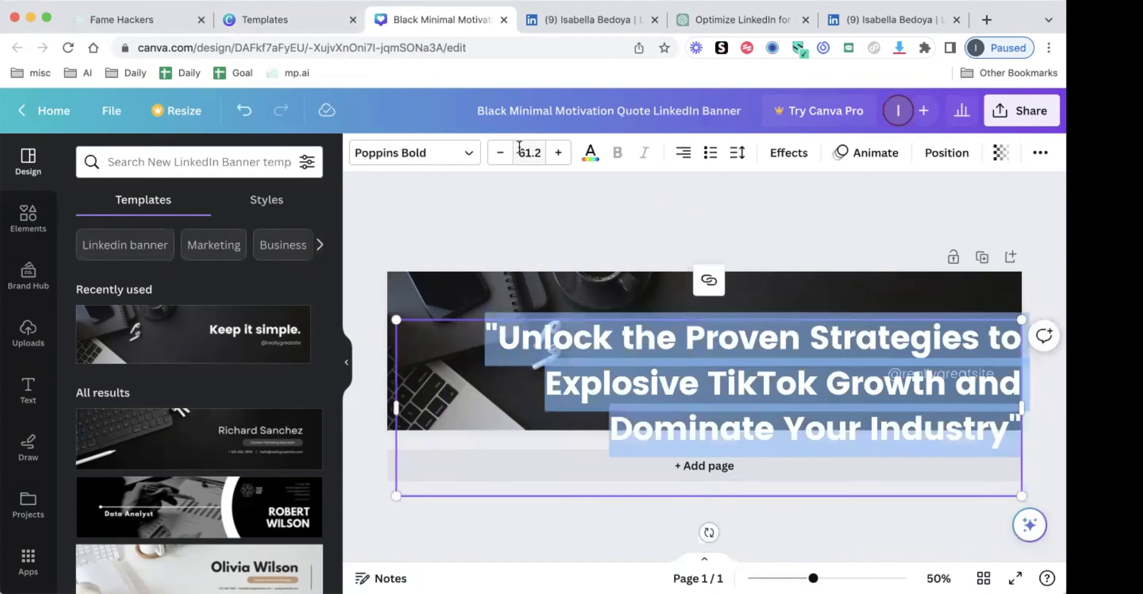
left_click(501, 153)
left_click(500, 153)
left_click(500, 153)
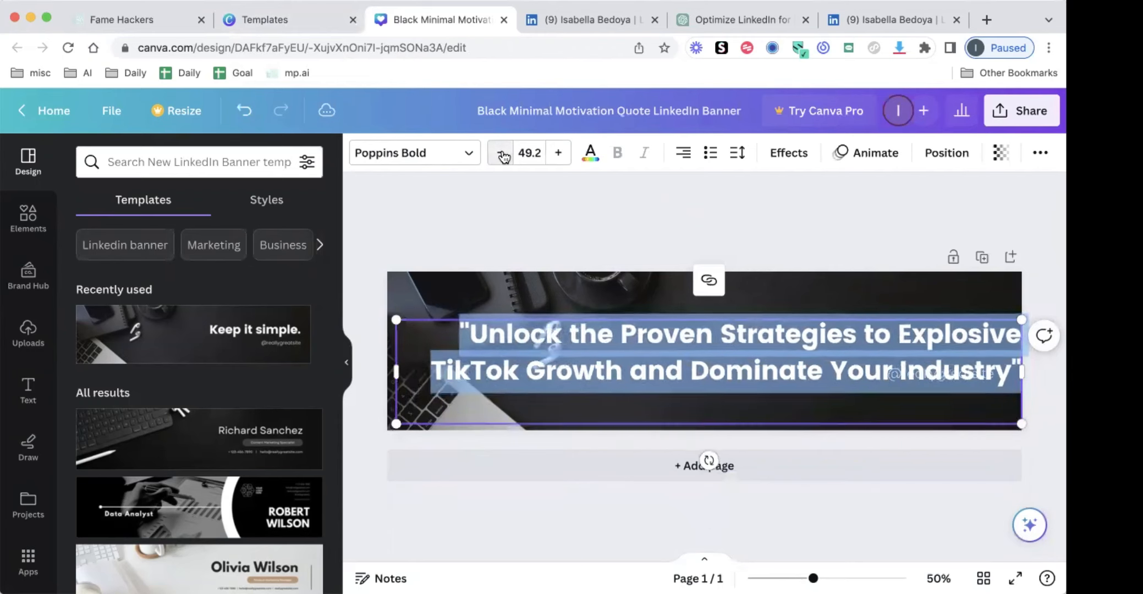
left_click(501, 153)
left_click(500, 153)
left_click(476, 349)
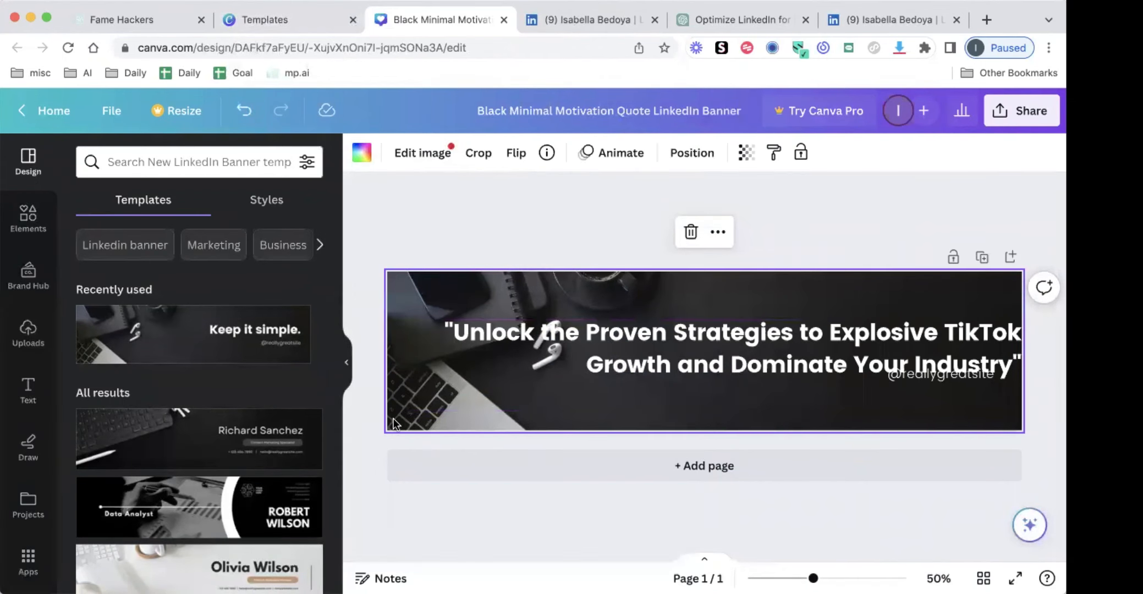
left_click_drag(672, 320, 672, 296)
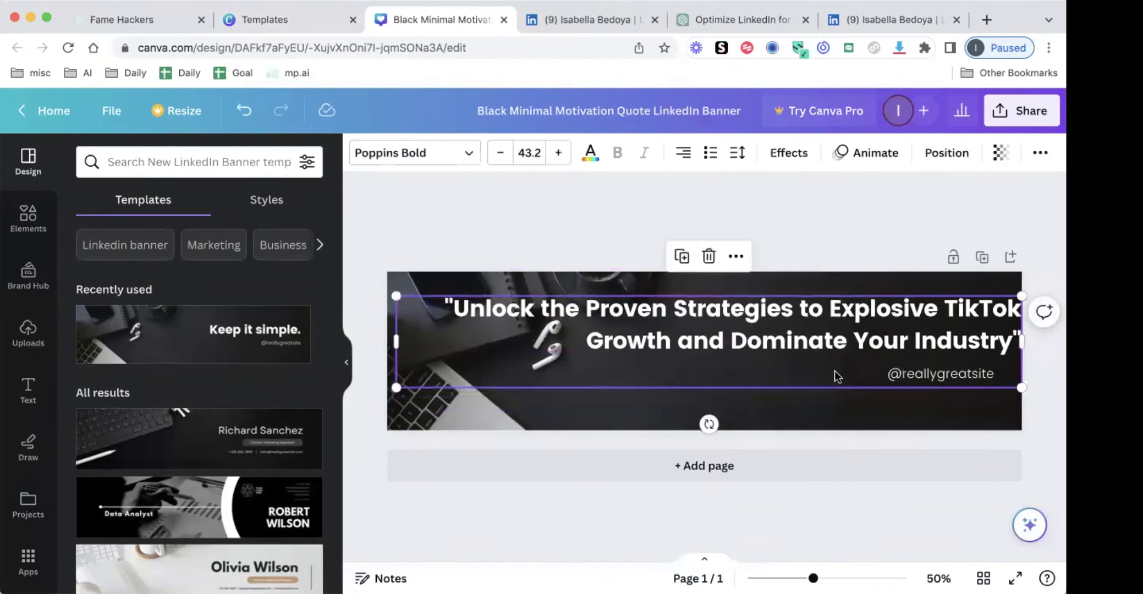
left_click(881, 380)
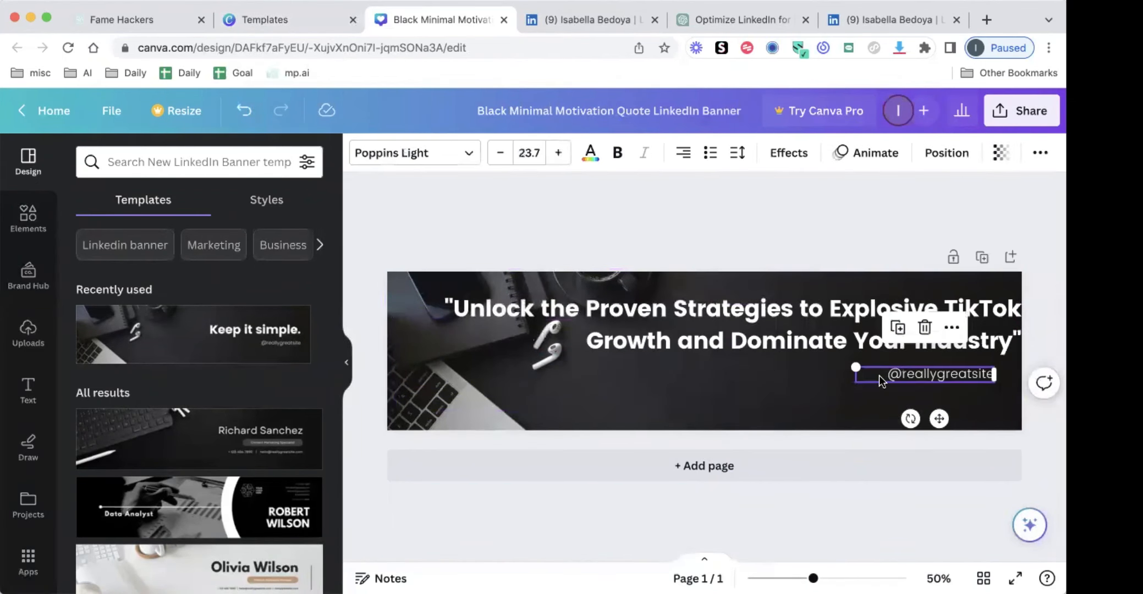
key("Delete")
left_click(837, 352)
left_click_drag(836, 352, 822, 350)
left_click(485, 416)
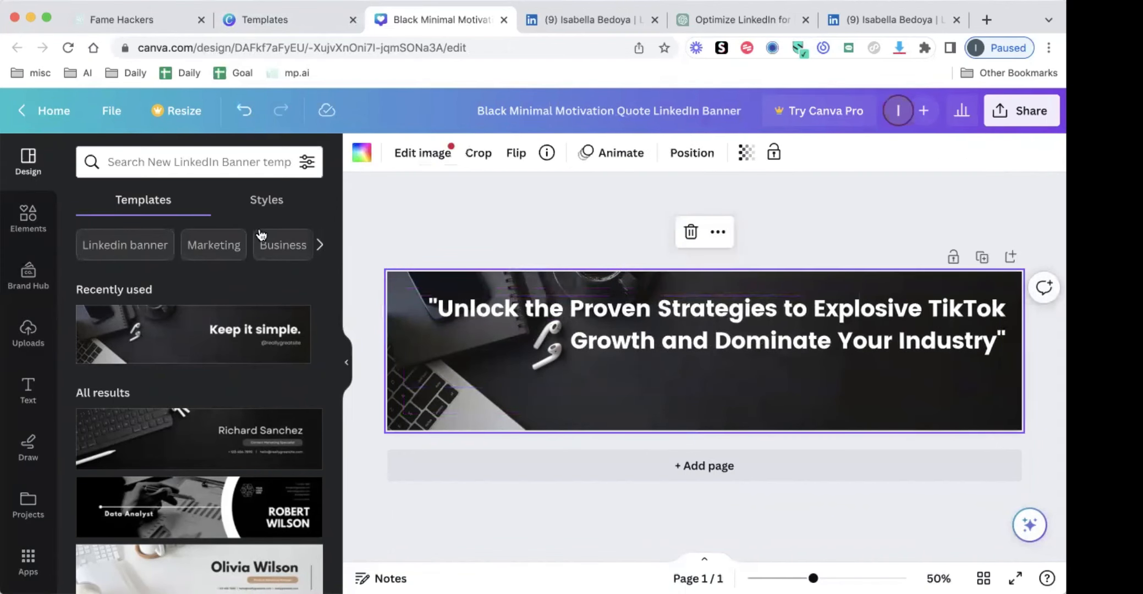
Search the elements for "tiktok" and try the teal-and-red frame photo in the banner's lower-left corner, removing it again
left_click(28, 218)
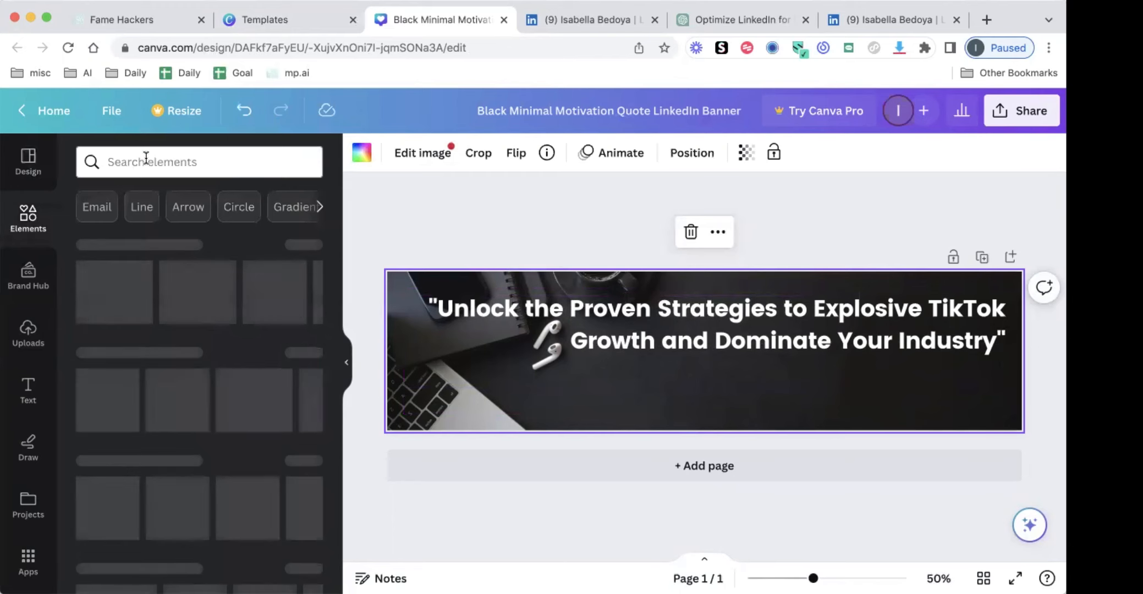
left_click(146, 160)
type("tik")
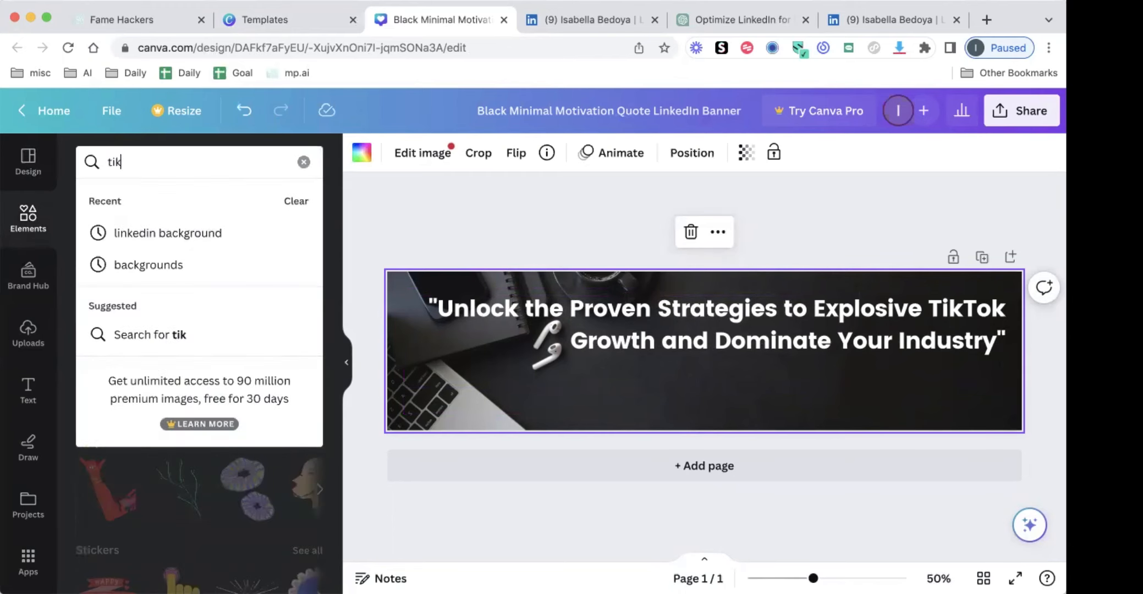
type("tok")
key("Return")
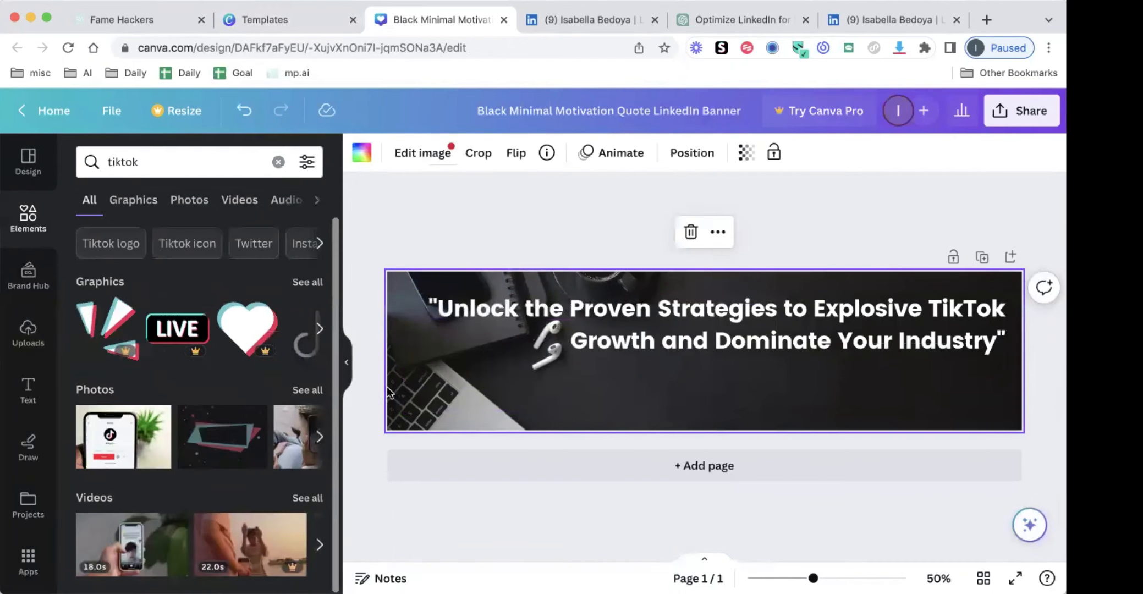
left_click_drag(388, 392, 414, 367)
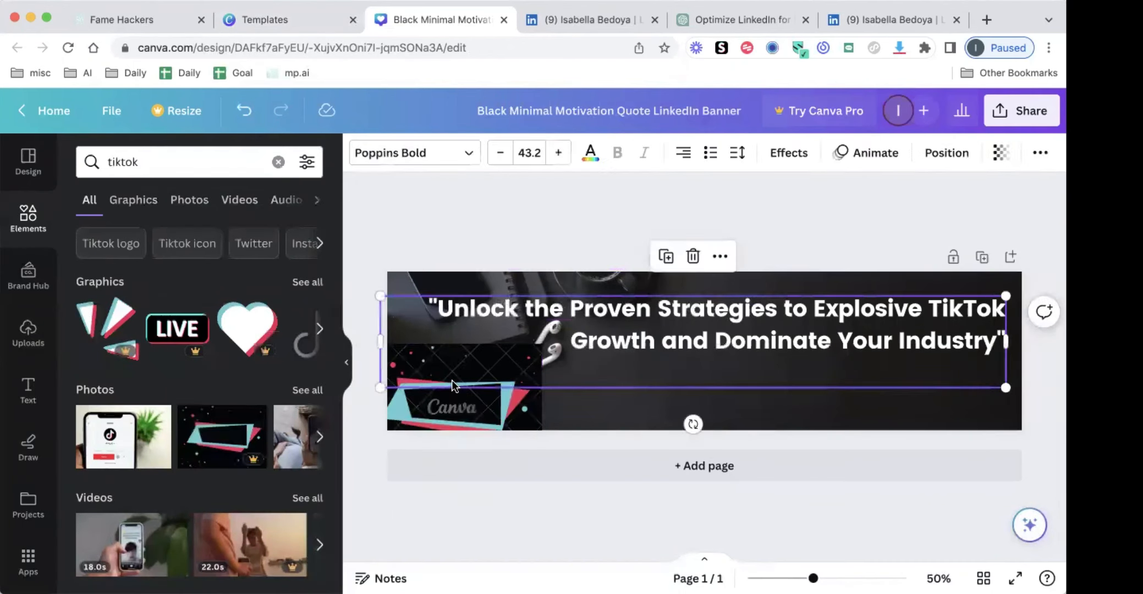
key("Delete")
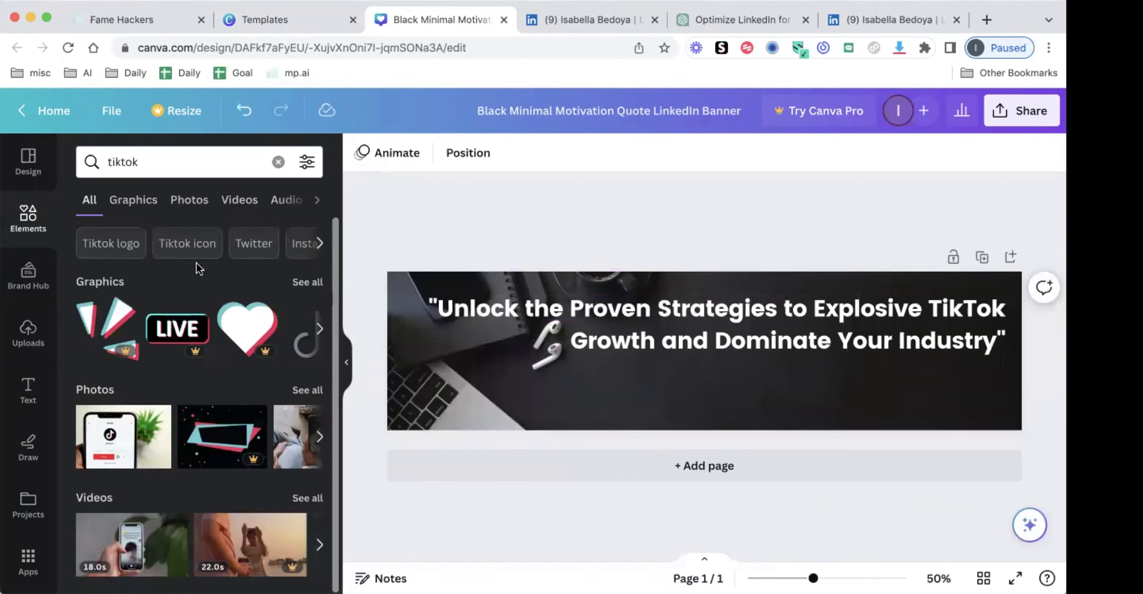
Narrow the TikTok results to photos and set the hand-held phone beside a laptop as the banner background
left_click(132, 203)
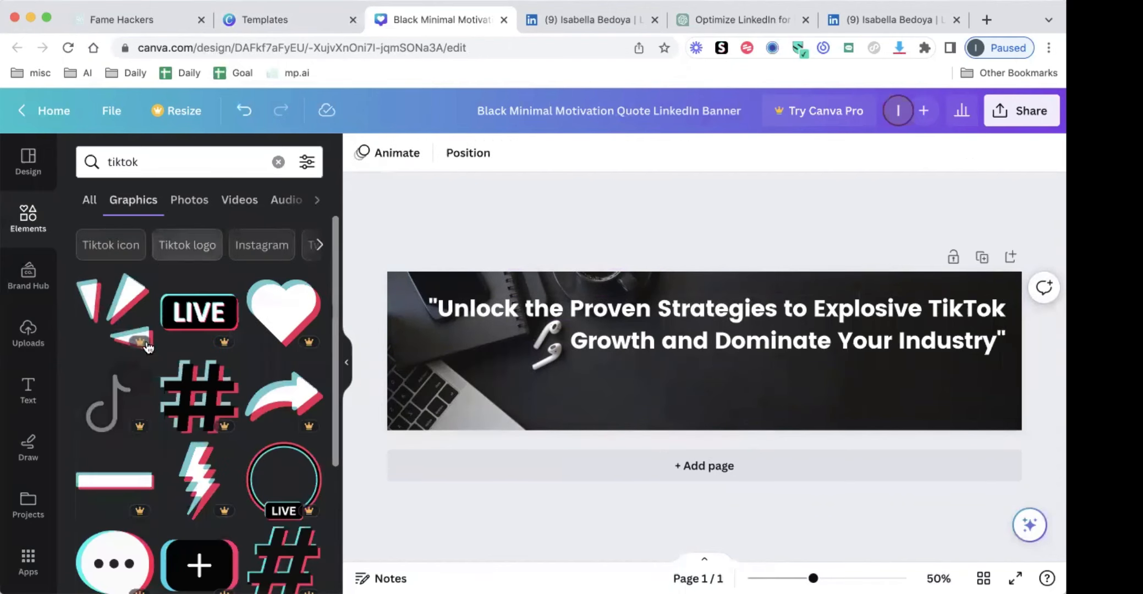
left_click(187, 203)
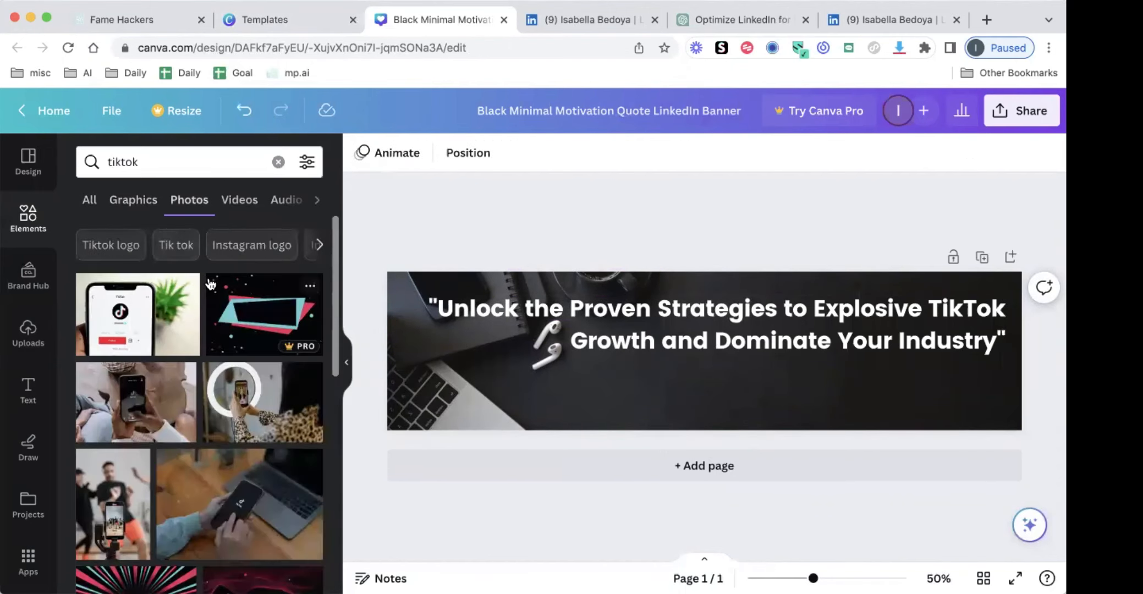
left_click(308, 368)
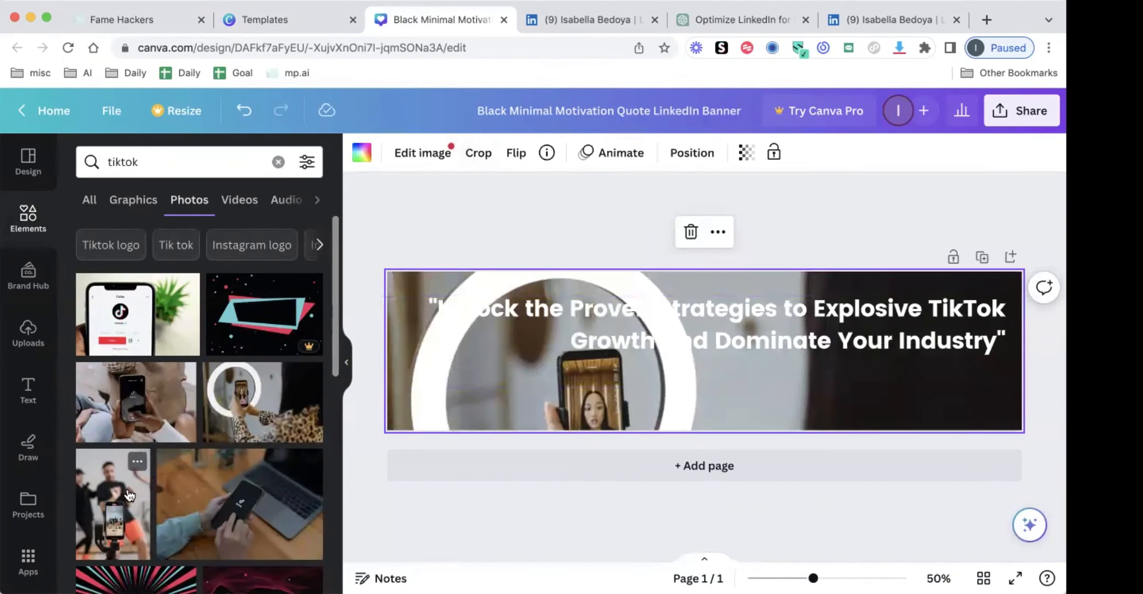
left_click_drag(428, 414, 324, 432)
left_click_drag(247, 509, 495, 374)
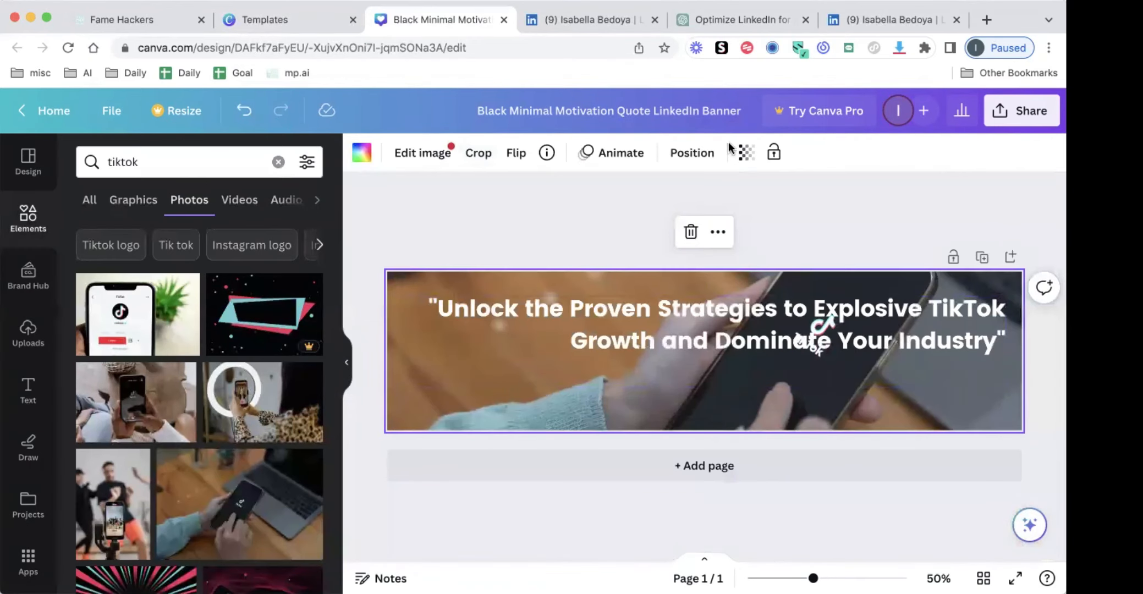
Try adjusting the background photo's transparency and replacing the photo with a solid black background
left_click(743, 157)
left_click_drag(701, 217, 748, 217)
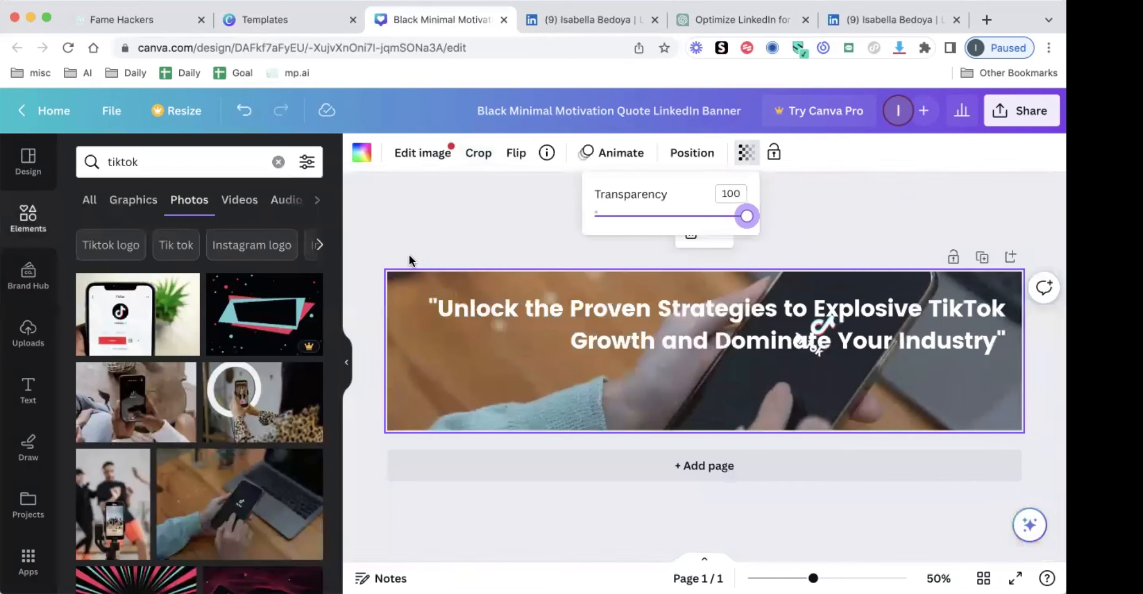
left_click(450, 393)
left_click(458, 406)
key("Delete")
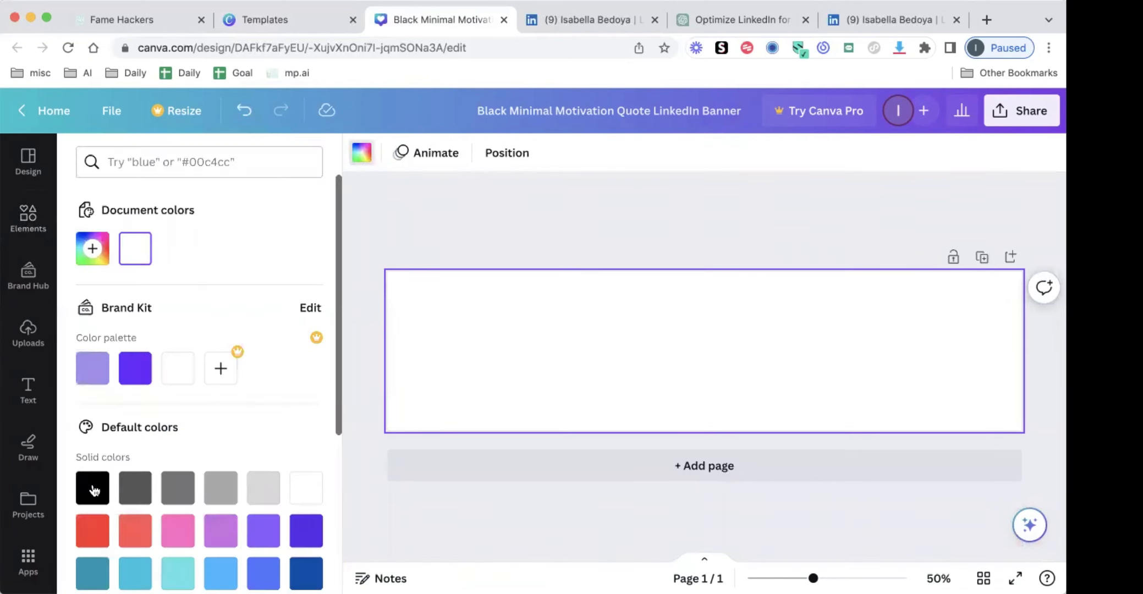
left_click(93, 489)
key("ctrl+z")
key("ctrl+z")
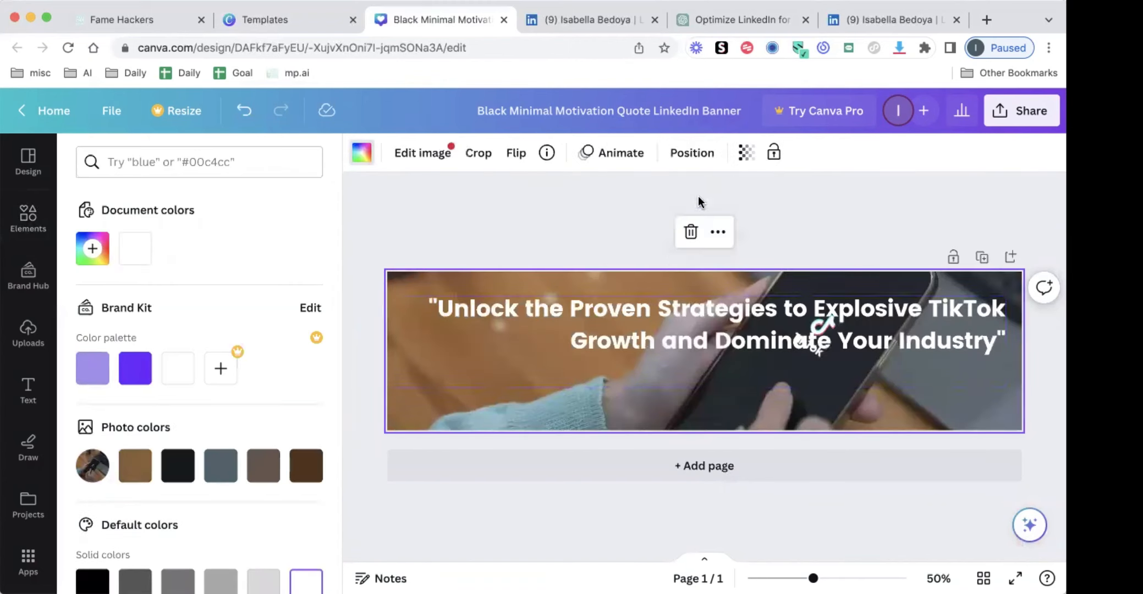
left_click(746, 152)
left_click_drag(704, 220, 777, 209)
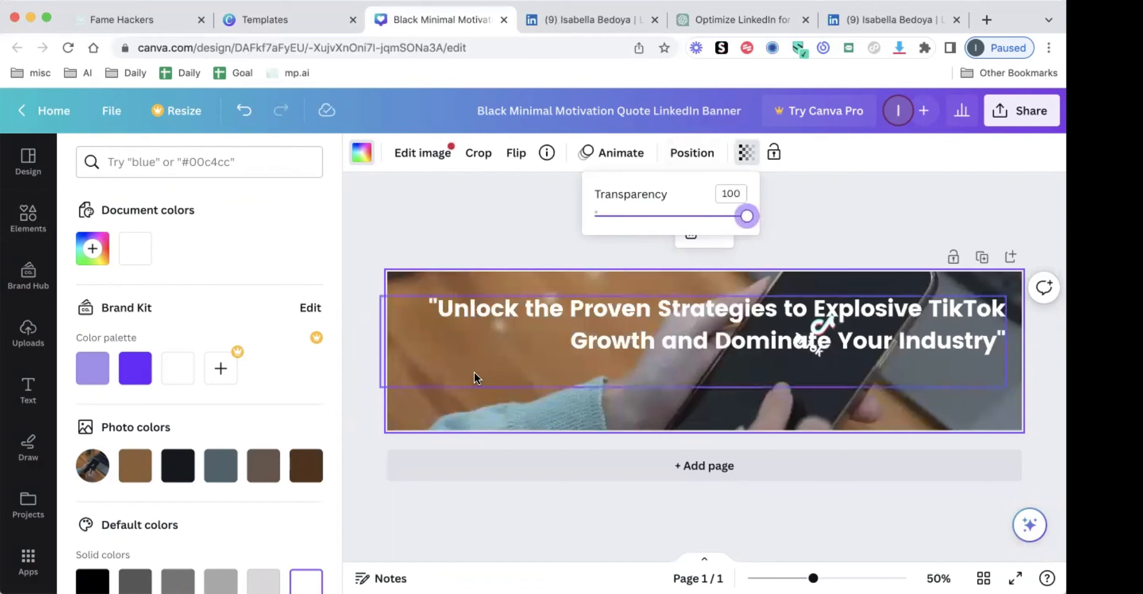
Add a rectangle of about 1657 by 460 px covering the whole banner
left_click(44, 223)
left_click(135, 164)
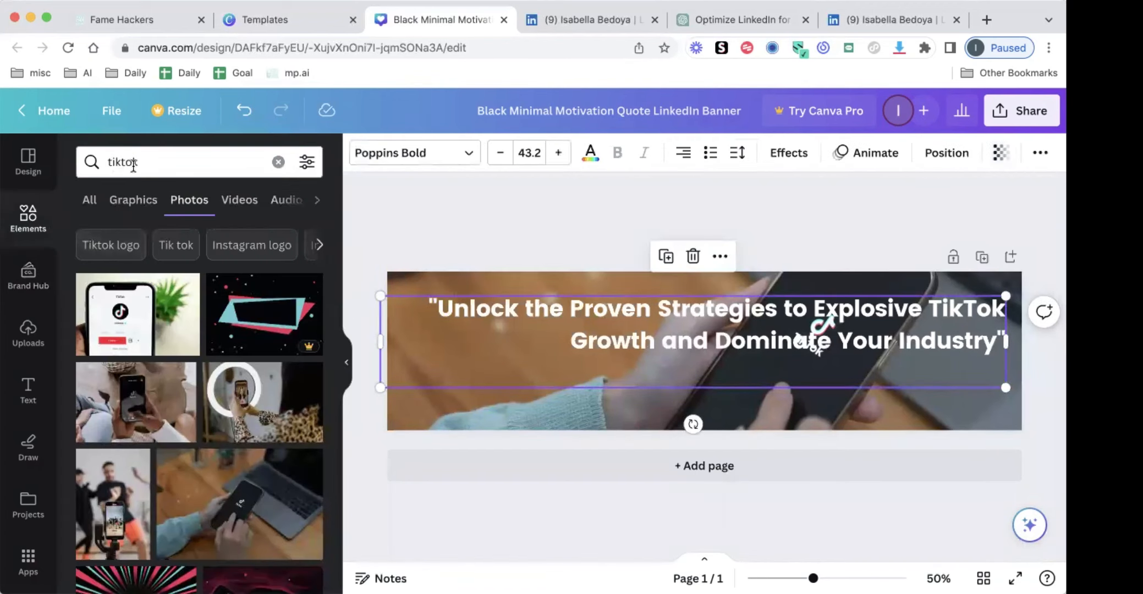
double_click(134, 166)
type("sq")
key("BackSpace")
key("BackSpace")
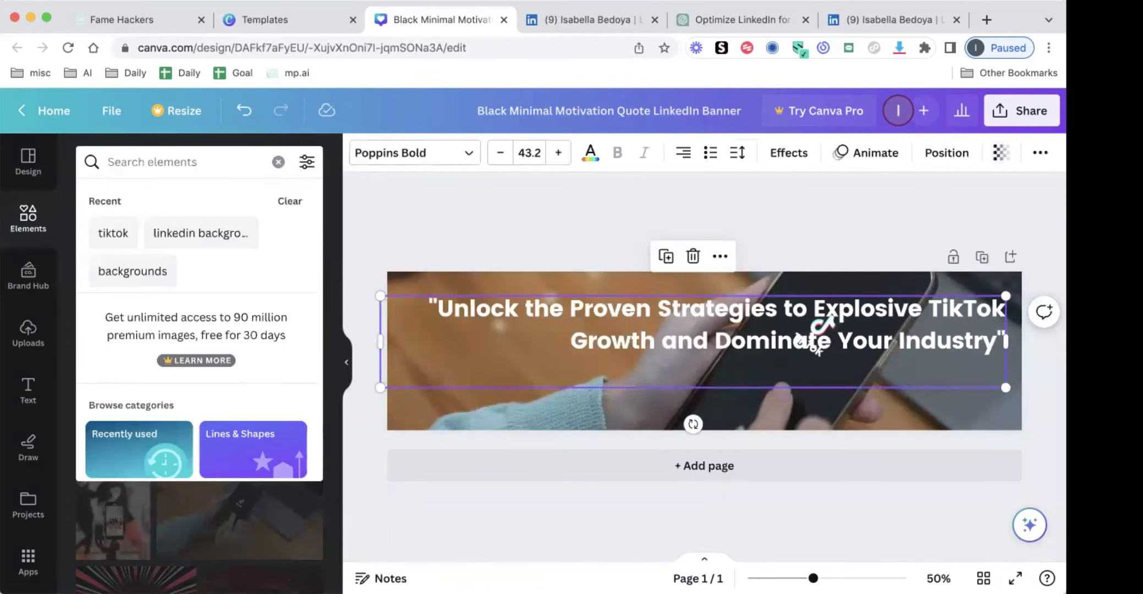
type("rec")
left_click(161, 250)
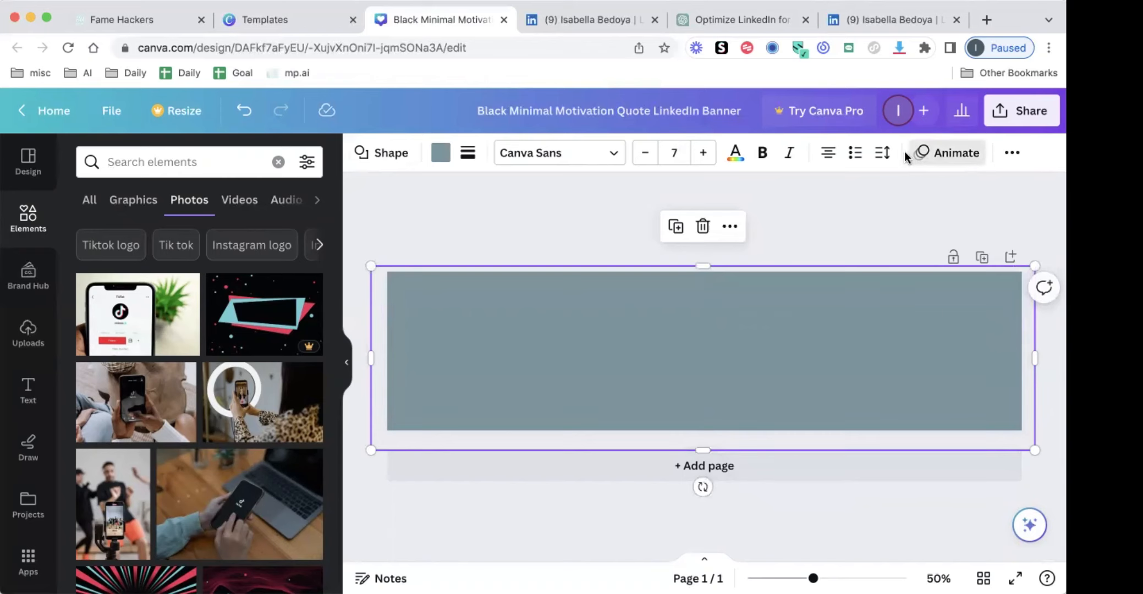
Send the rectangle to the back, behind the headline, and fill it with black
left_click(1017, 156)
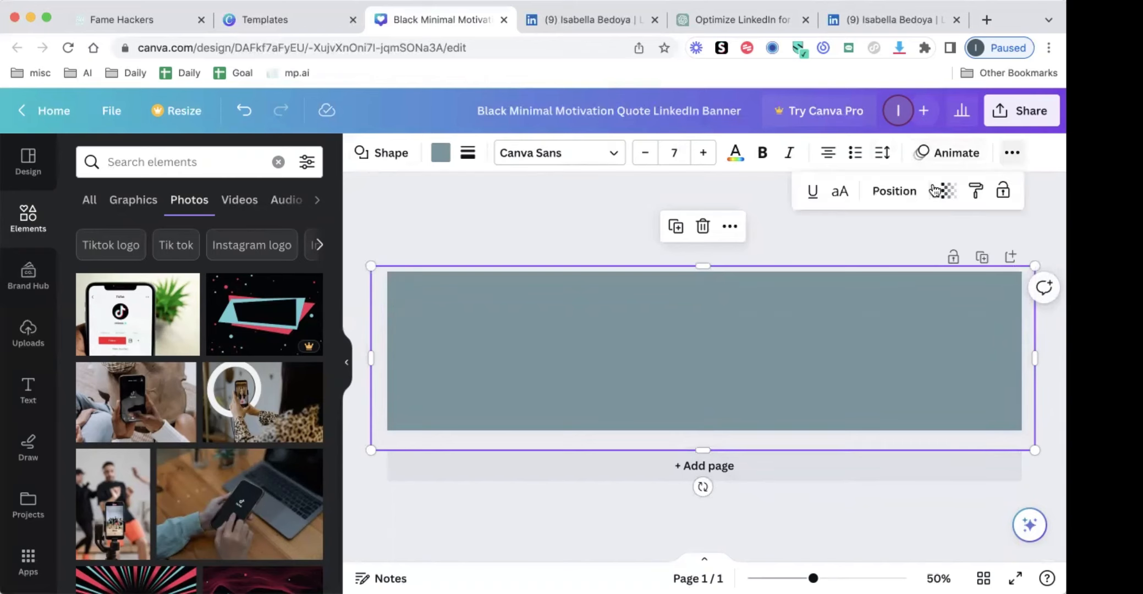
left_click(895, 193)
left_click(241, 227)
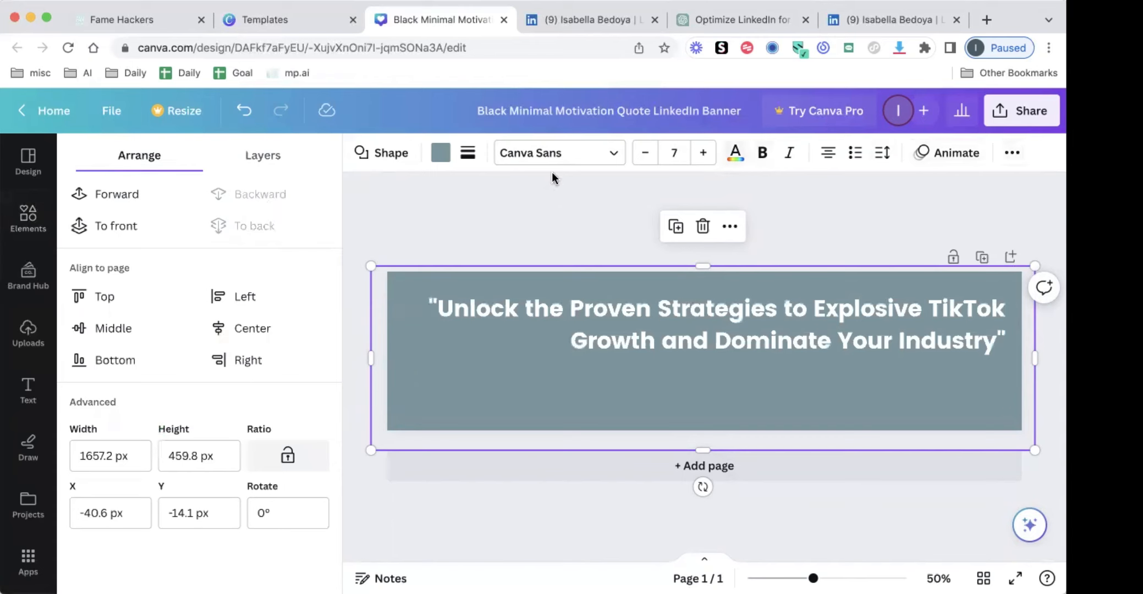
left_click(435, 159)
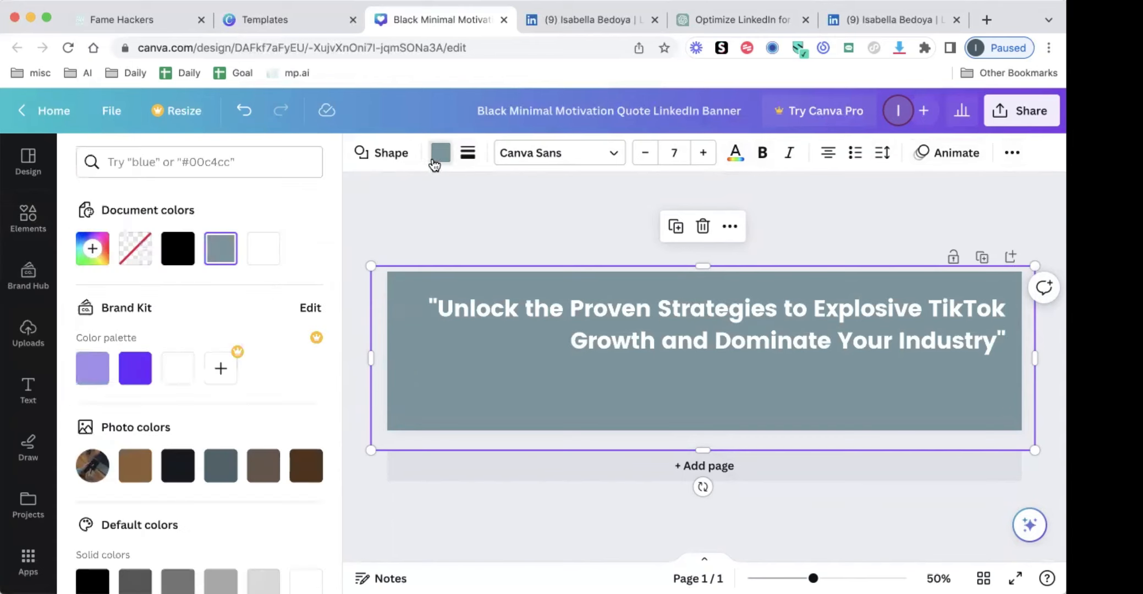
left_click(177, 250)
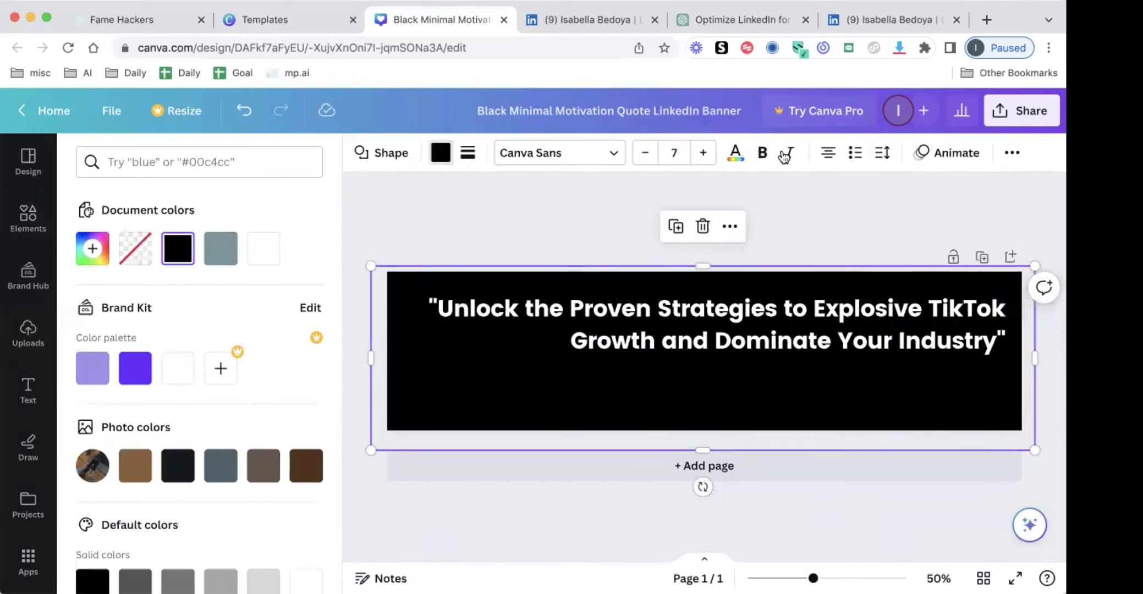
Set the black rectangle's transparency to 53 and move it slightly up over the banner
left_click(1010, 155)
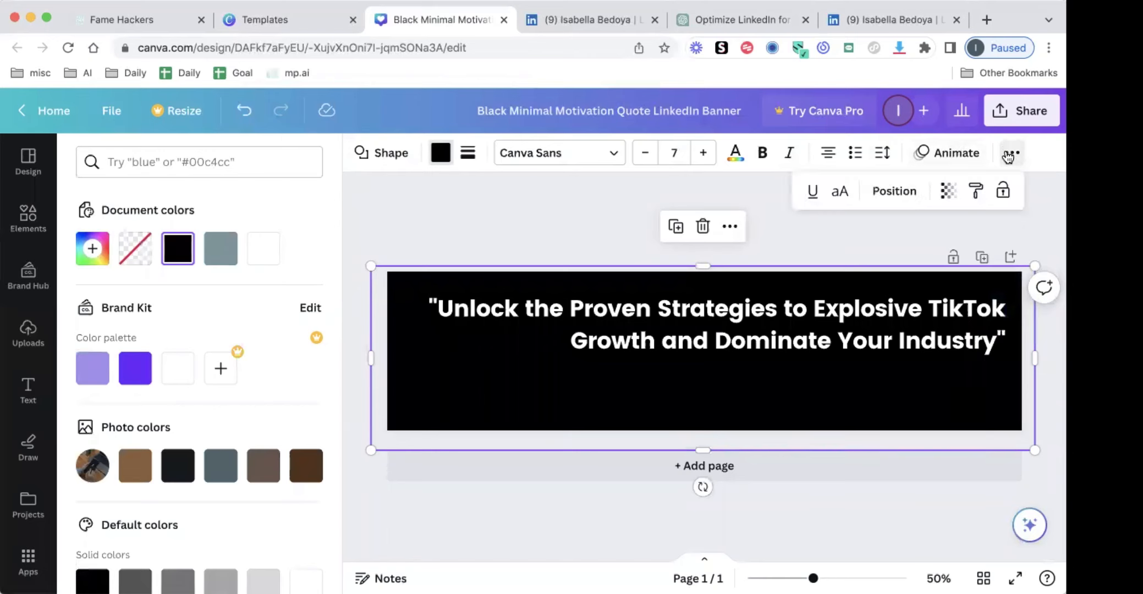
left_click(943, 194)
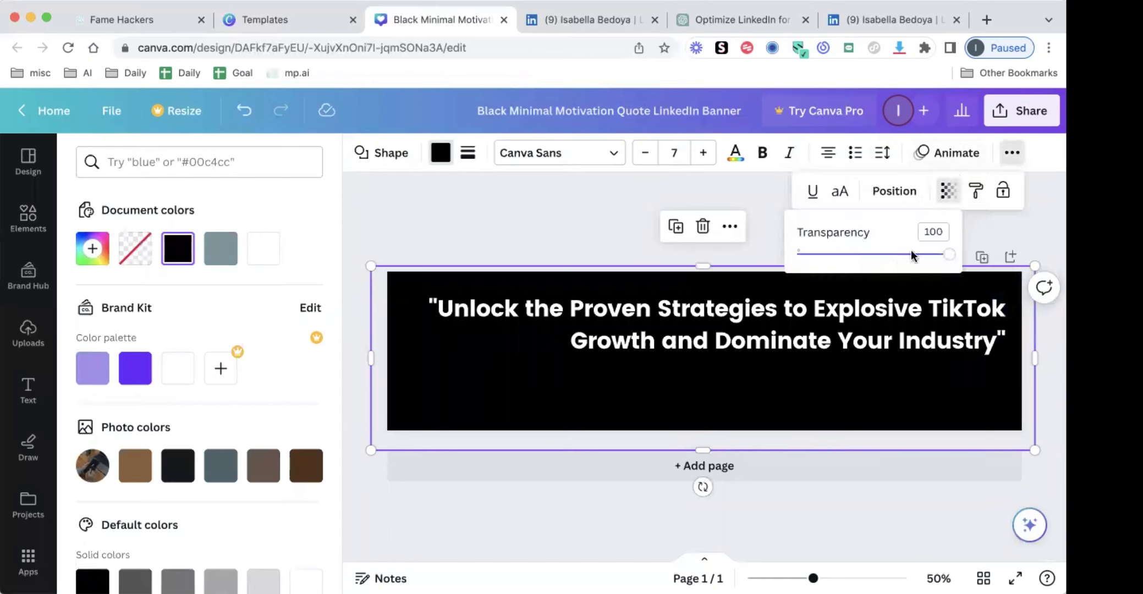
left_click_drag(912, 255, 877, 255)
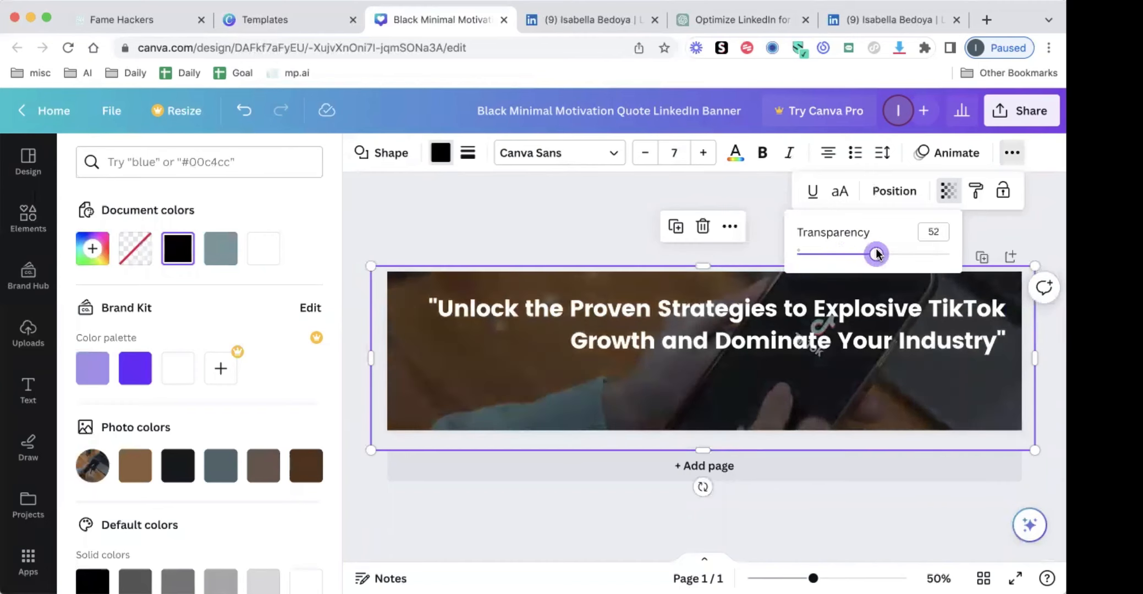
left_click(593, 233)
left_click_drag(653, 404, 653, 391)
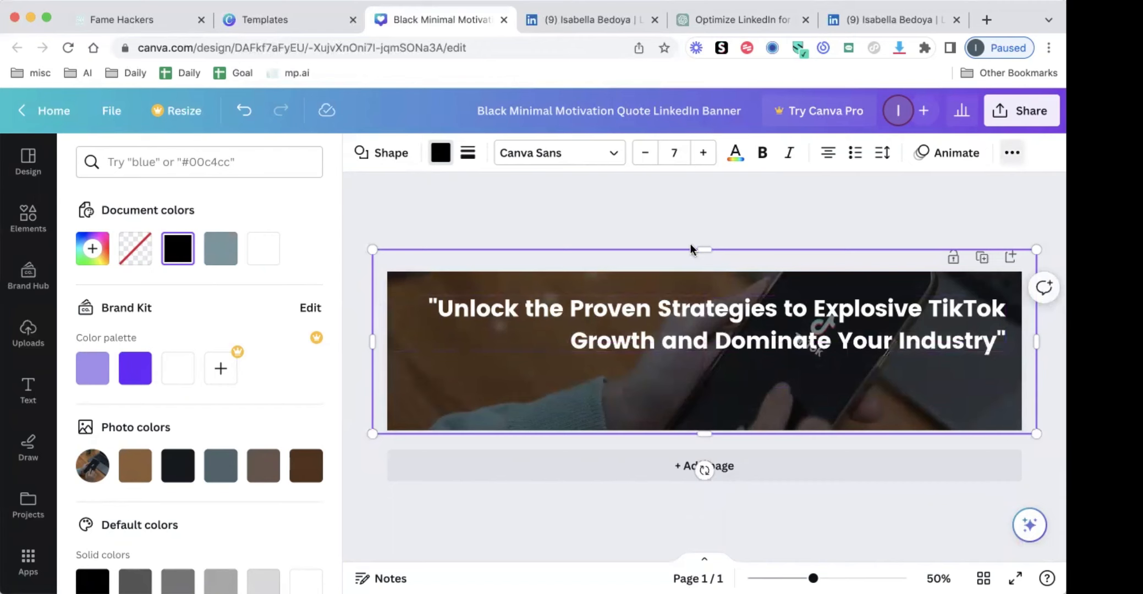
Try taking the dark overlay off the banner and shifting the background photo down inside its frame
left_click(455, 357)
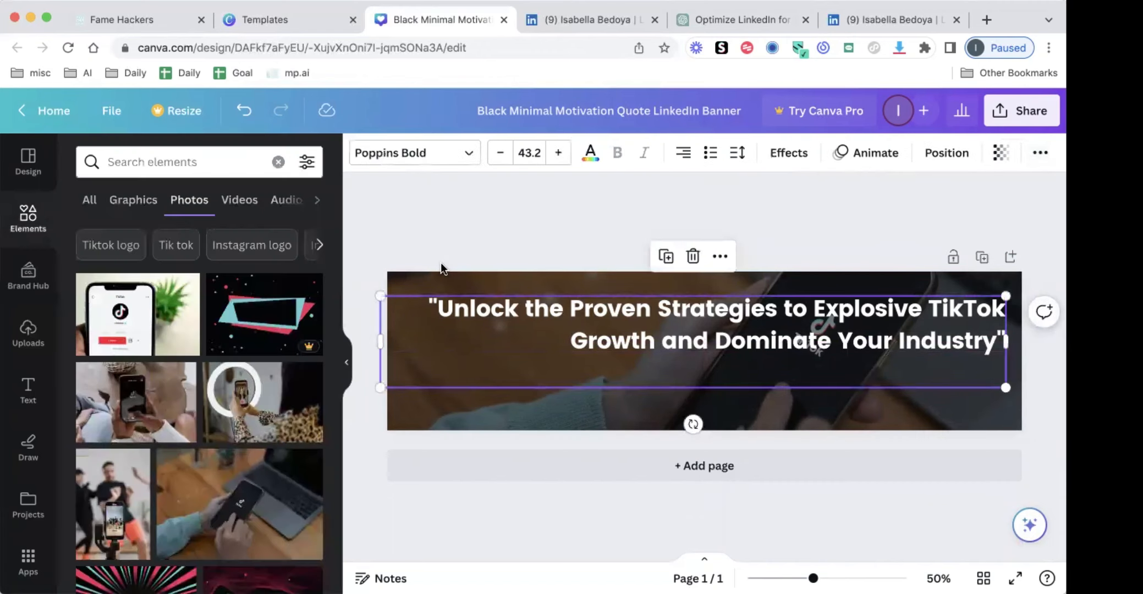
left_click(411, 367)
left_click(419, 409)
key("Delete")
left_click(435, 405)
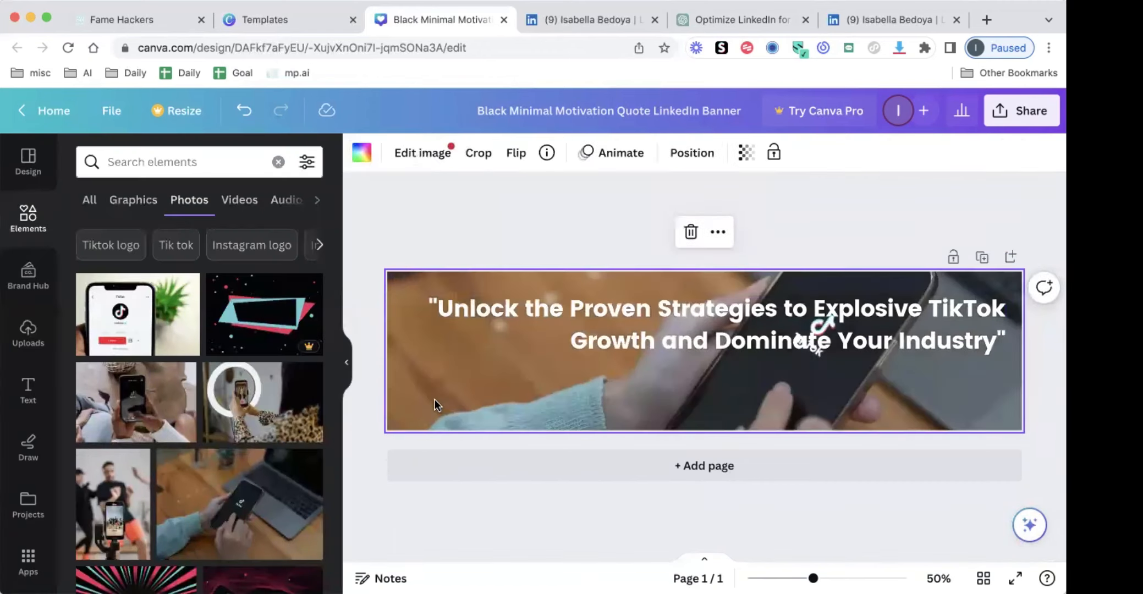
double_click(445, 401)
left_click_drag(444, 400, 445, 486)
key("Return")
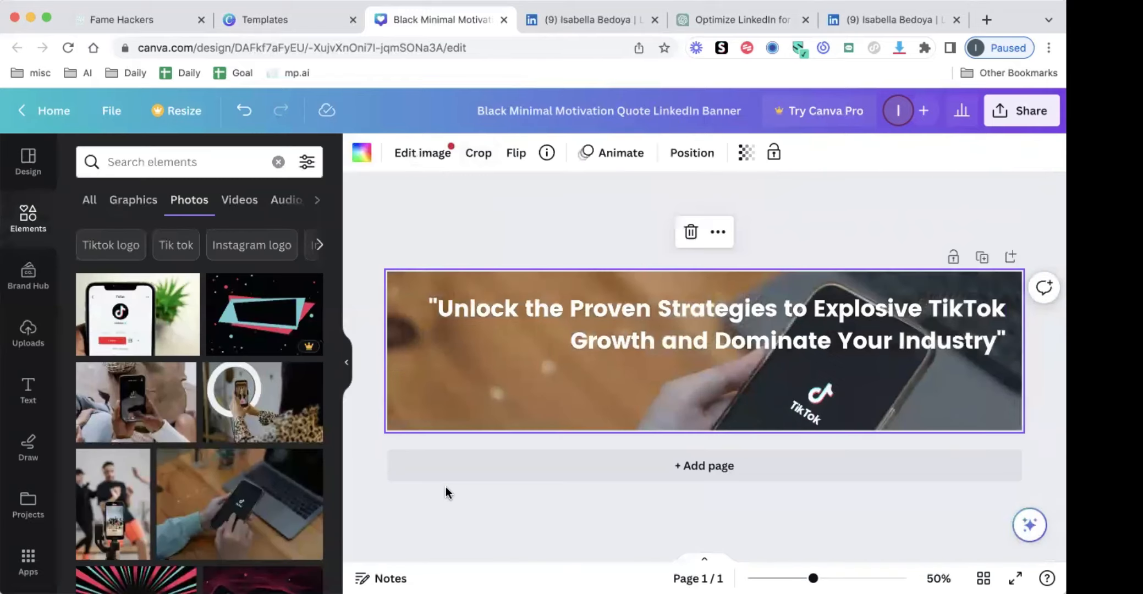
Undo the photo shift and overlay removal to bring the dark rectangle back
key("Delete")
key("super+z")
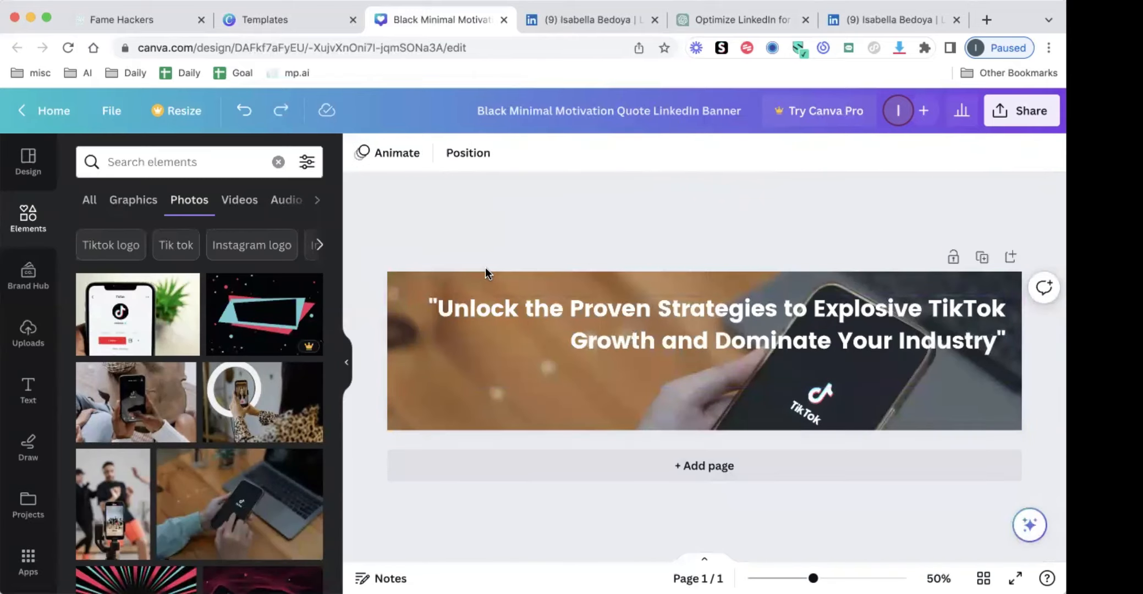
left_click(278, 110)
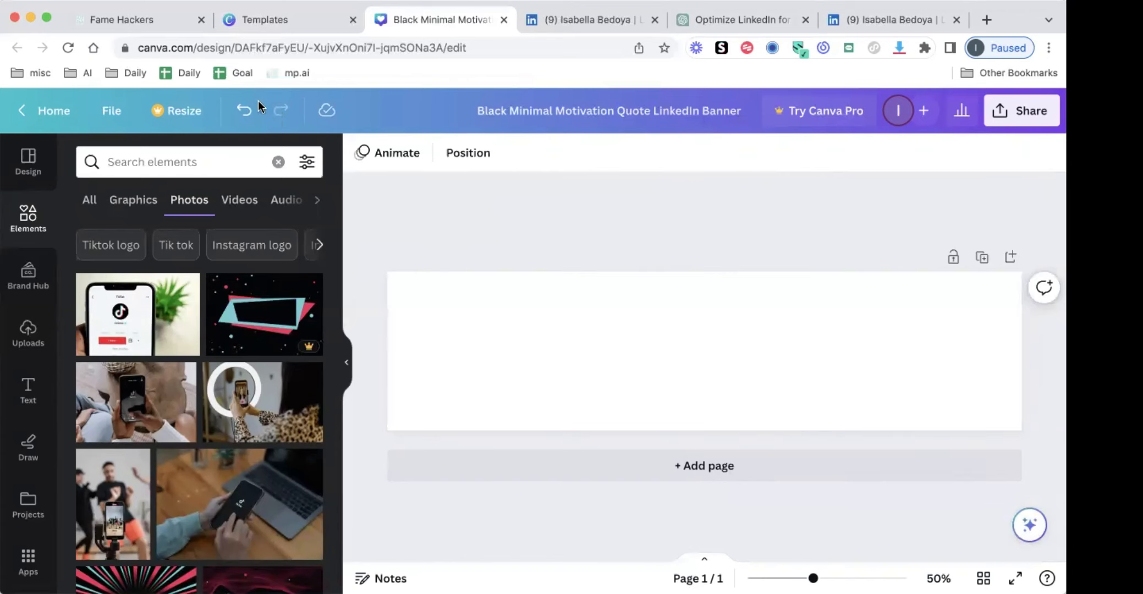
left_click(243, 112)
left_click(242, 112)
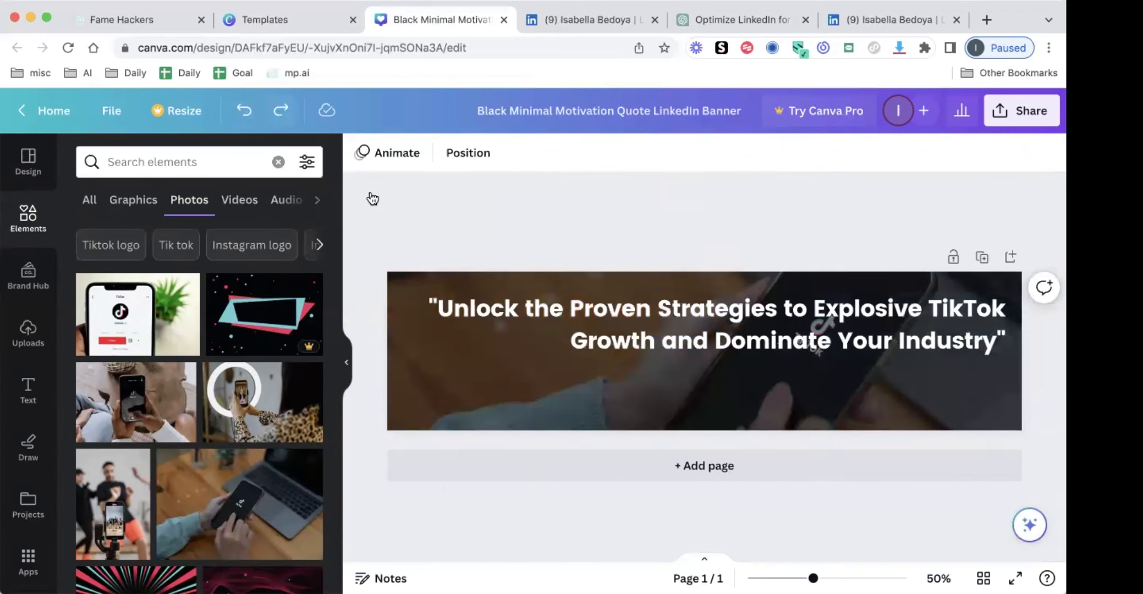
Cut the dark overlay and reposition the background photo lower in its crop so the TikTok logo sits below the headline
left_click(450, 275)
key("Delete")
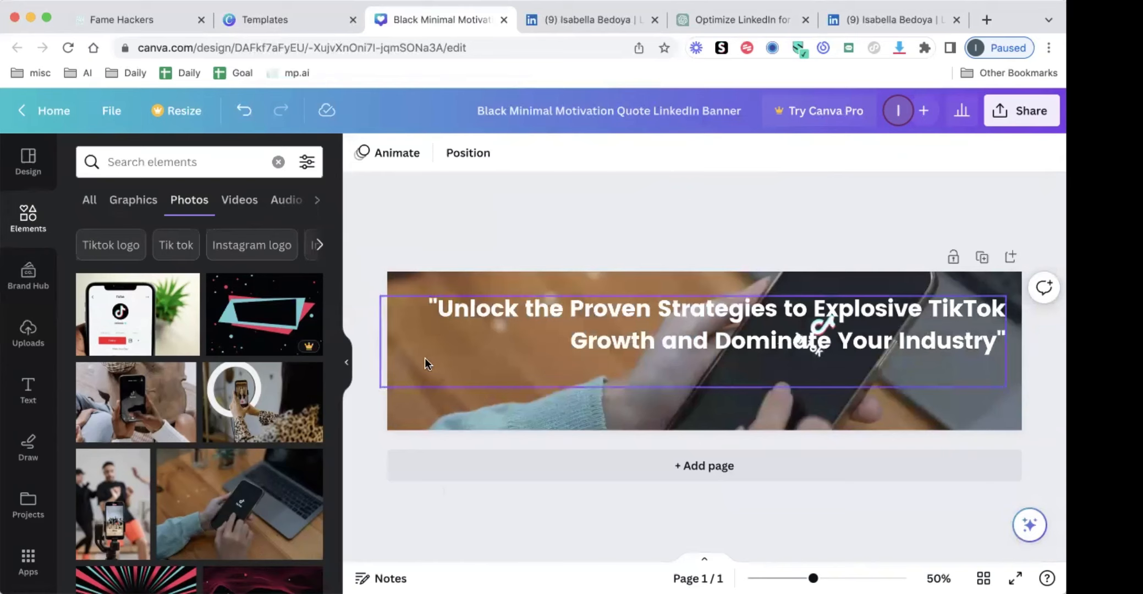
left_click(447, 366)
left_click(444, 393)
double_click(446, 394)
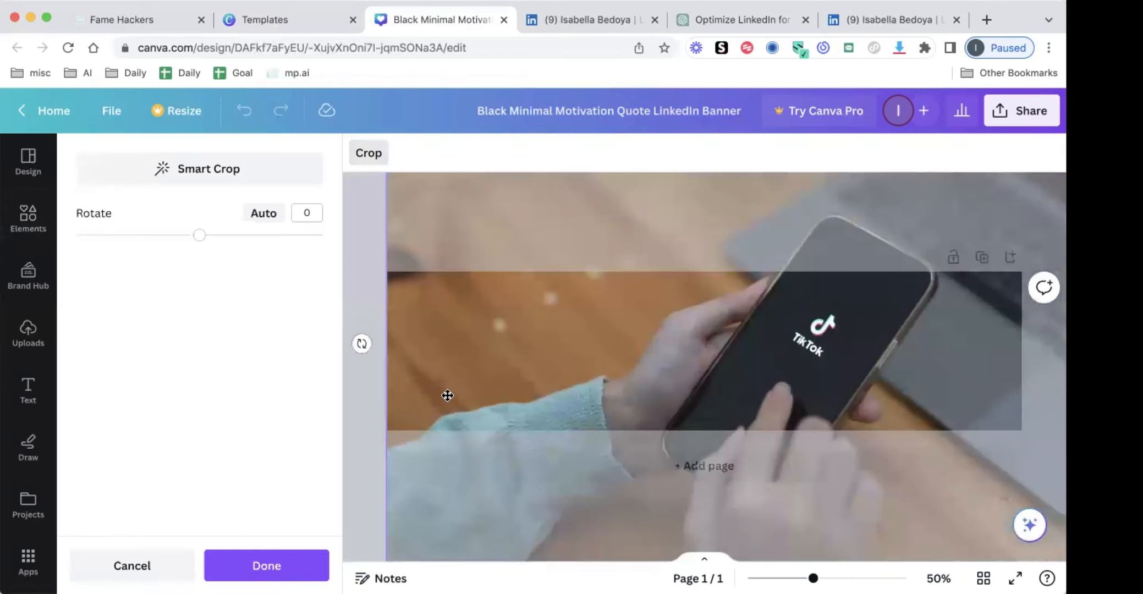
left_click_drag(449, 443, 447, 452)
key("Return")
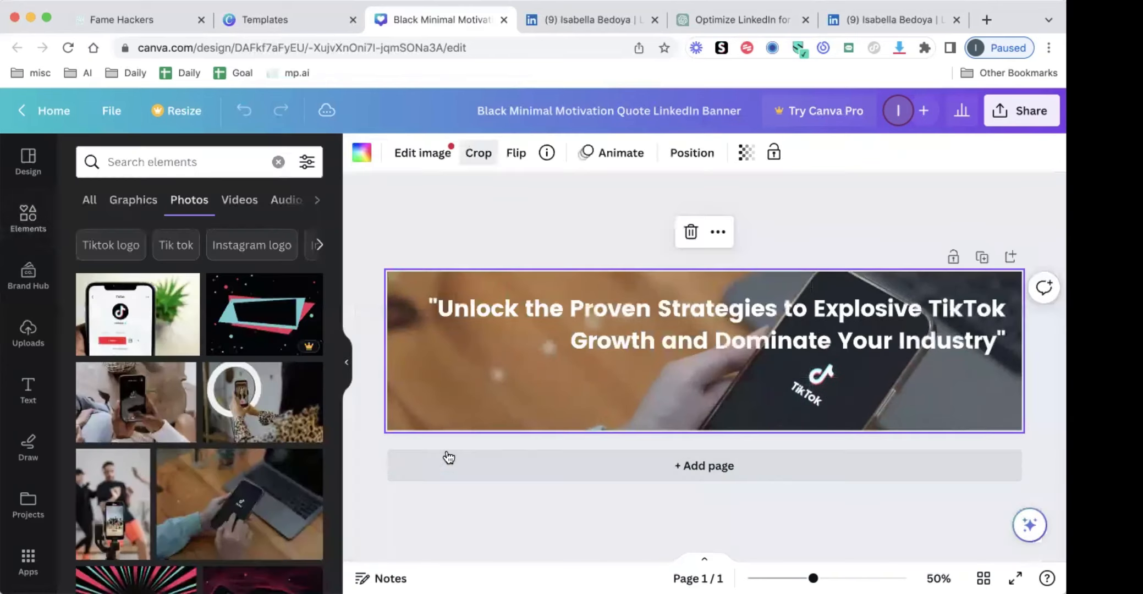
Paste the semi-transparent black rectangle over the banner and send it to the back, behind the headline
key("super+v")
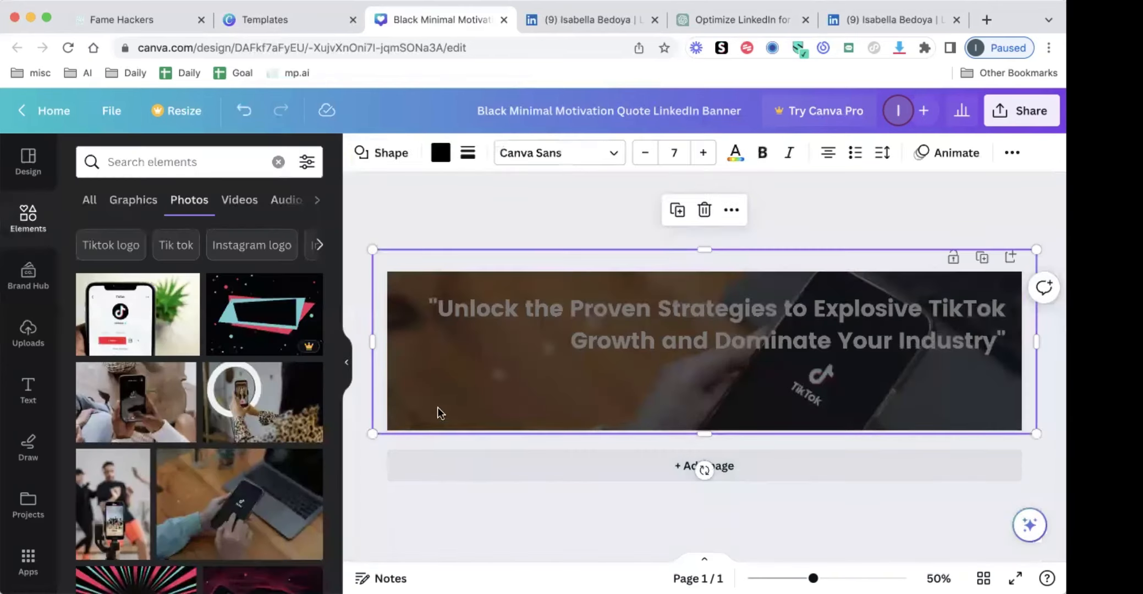
left_click(503, 222)
left_click(595, 354)
left_click(1012, 153)
left_click(886, 194)
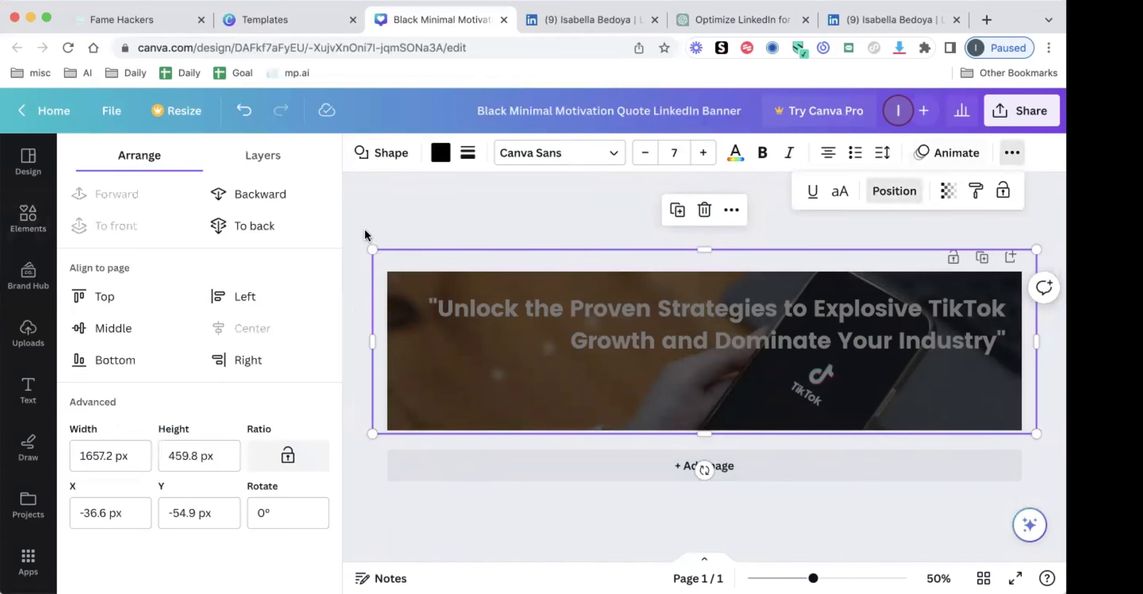
left_click(294, 226)
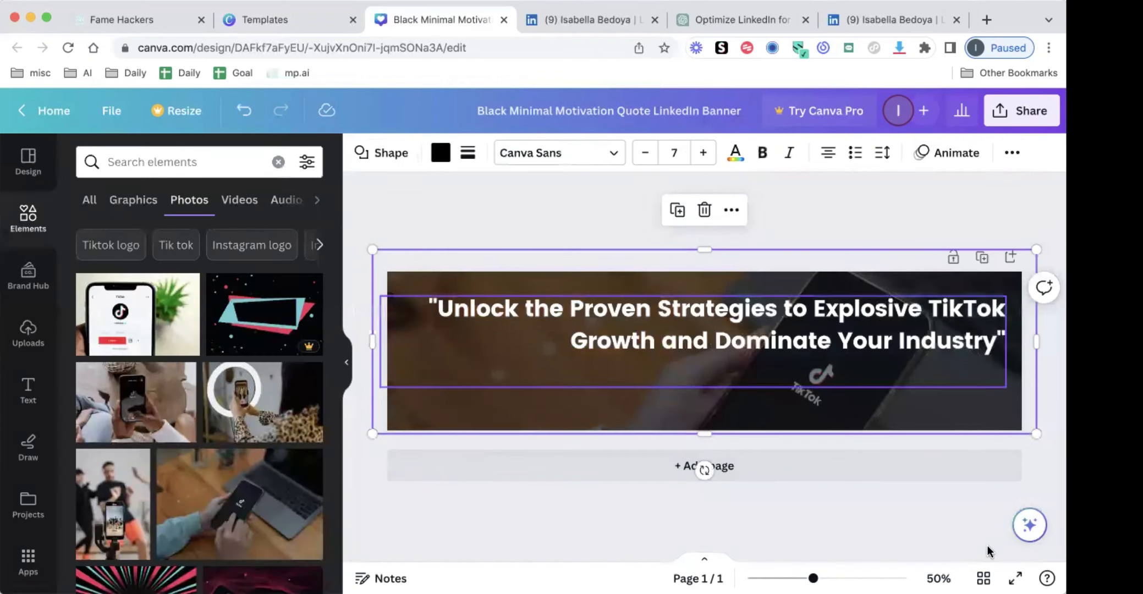
Remove the dark overlay from the banner and leave the background photo's crop as it is
left_click(799, 402)
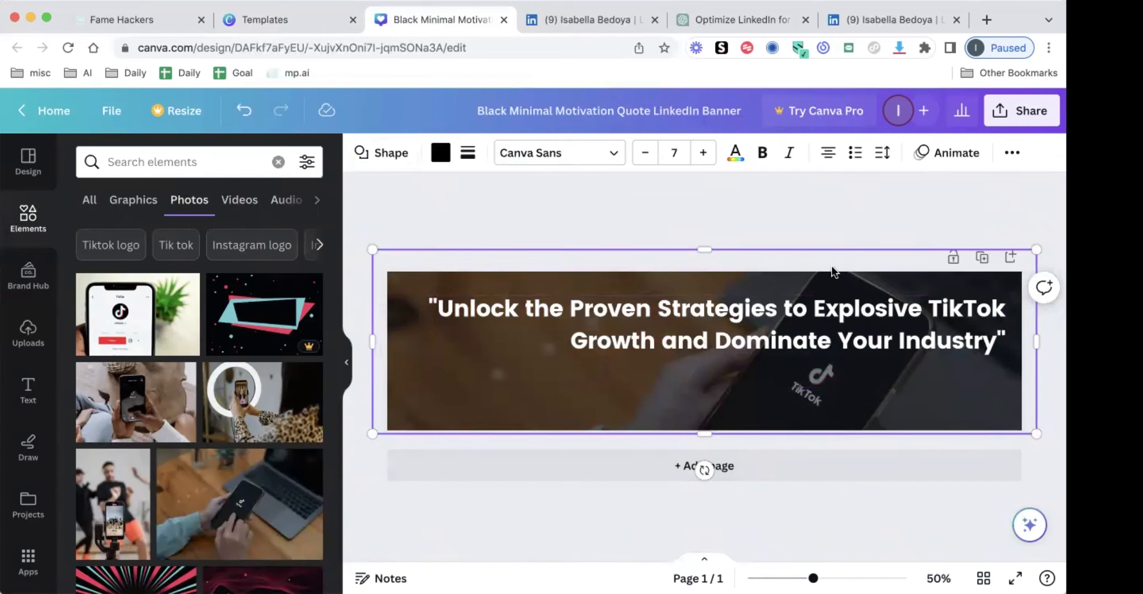
left_click(757, 217)
left_click(459, 421)
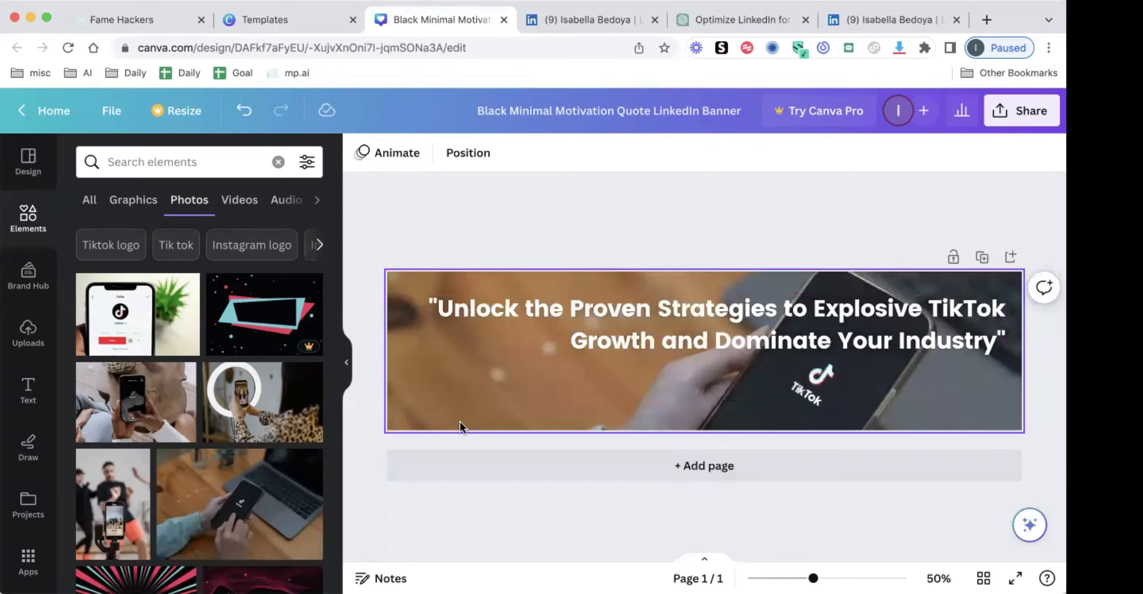
double_click(423, 297)
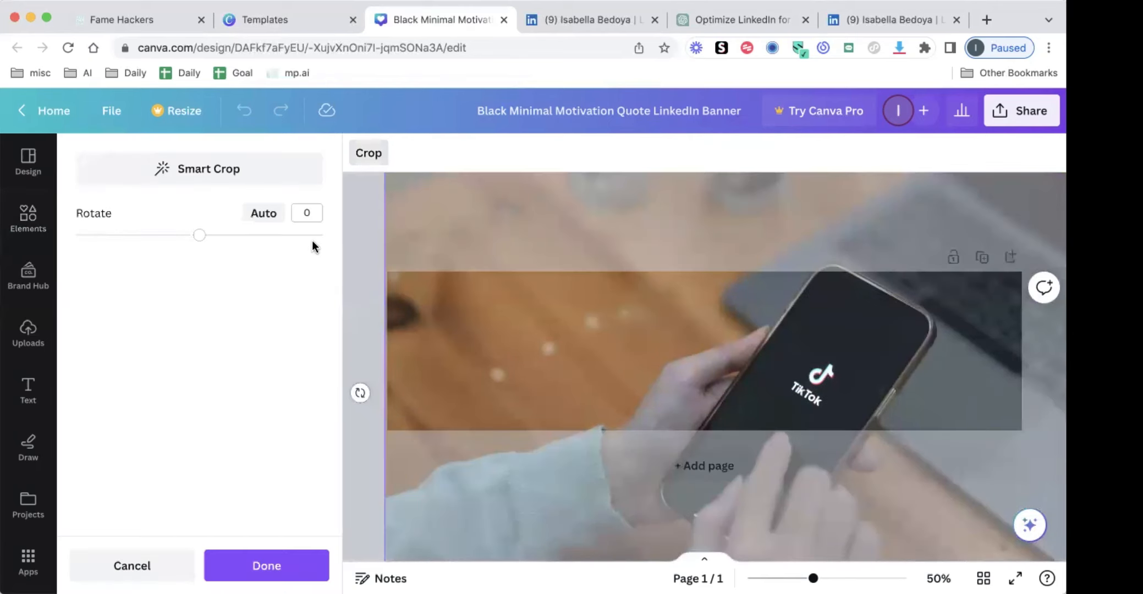
left_click(132, 565)
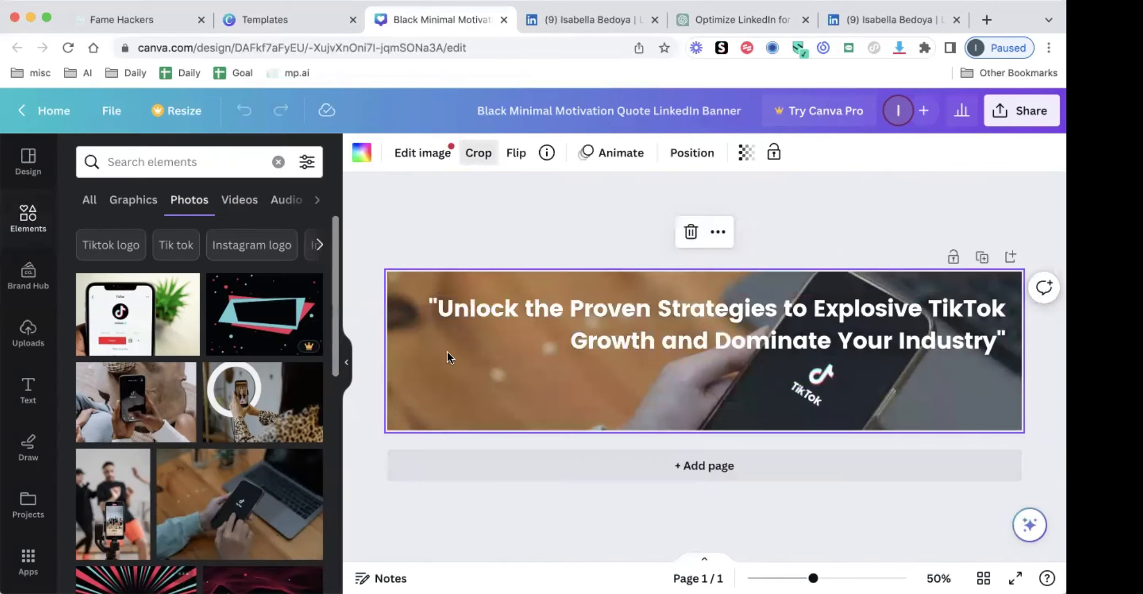
Search the background photo's image effects for "blur" and start the Blur effect
left_click(435, 152)
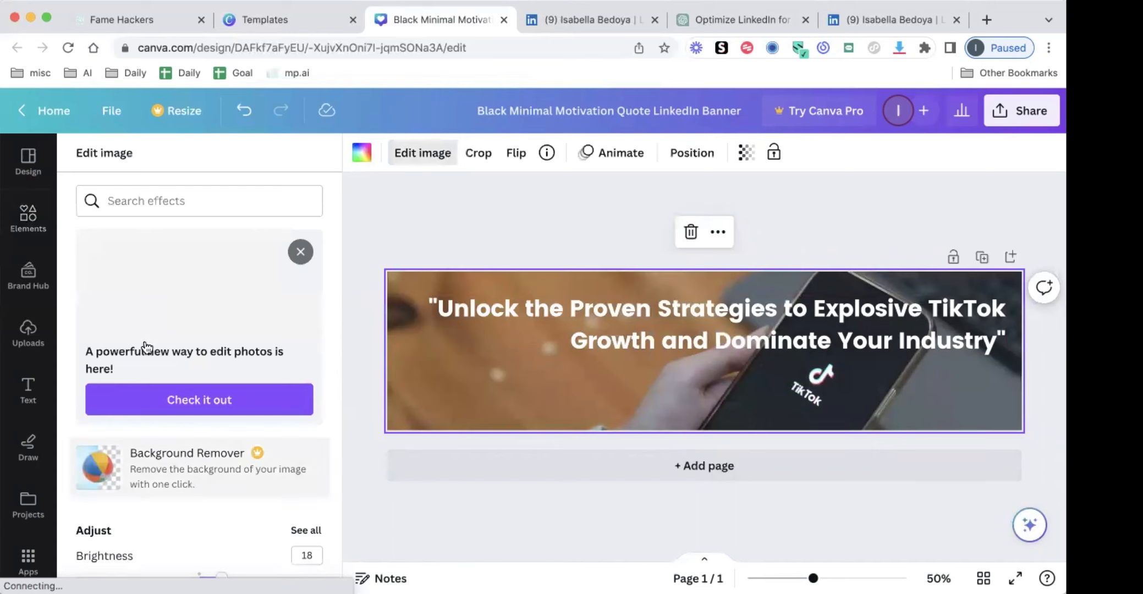
left_click(151, 203)
type("blur")
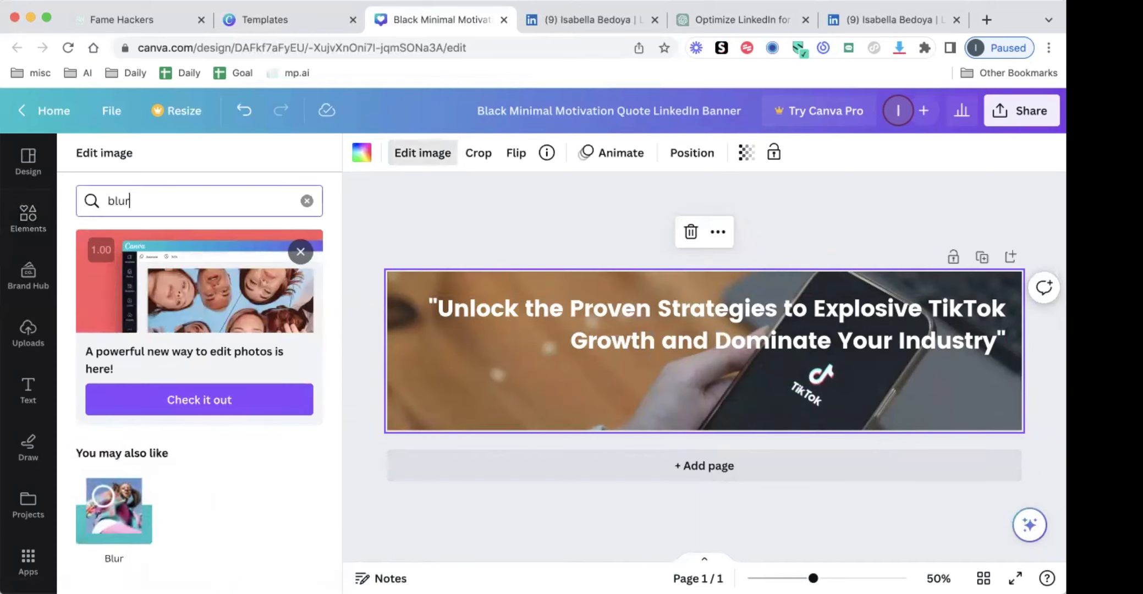
left_click(105, 536)
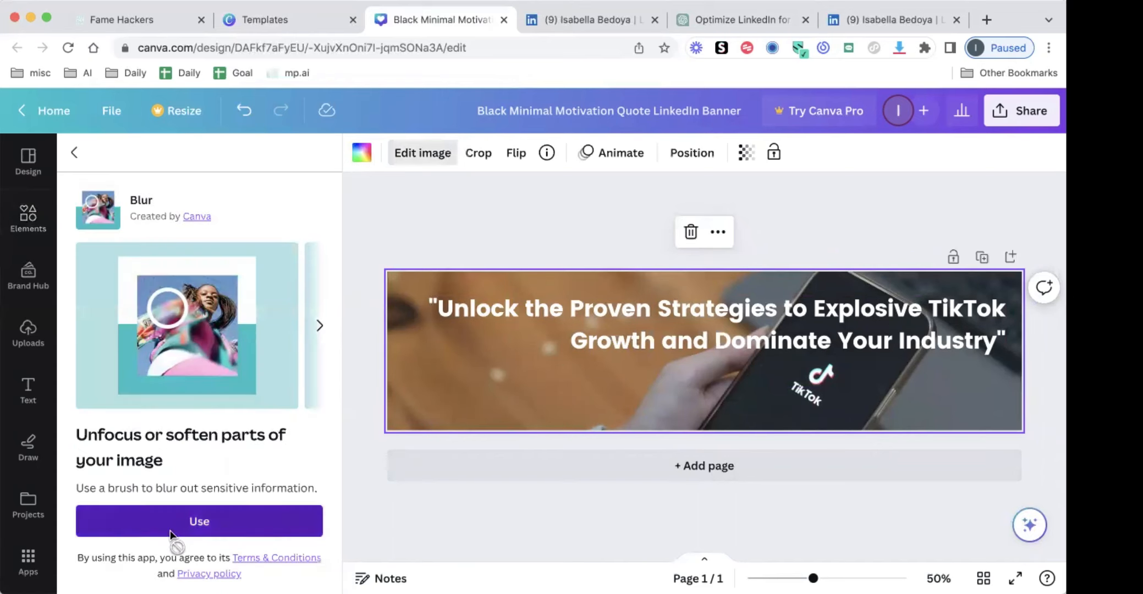
left_click(170, 533)
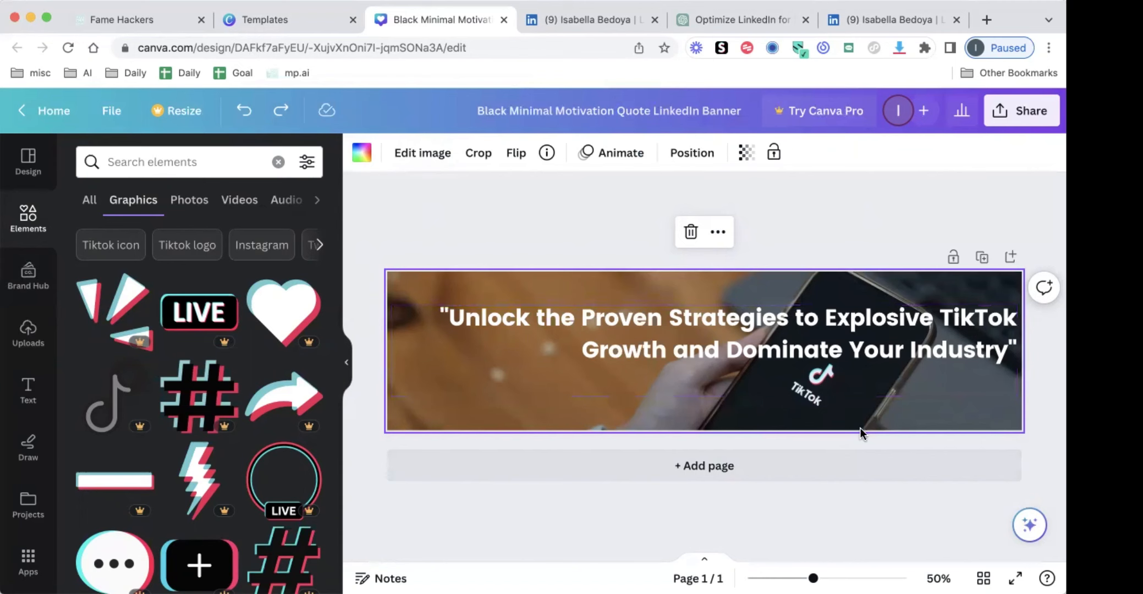
Change the text colour of the word "Strategies" in the banner headline to black
left_click(777, 339)
double_click(723, 325)
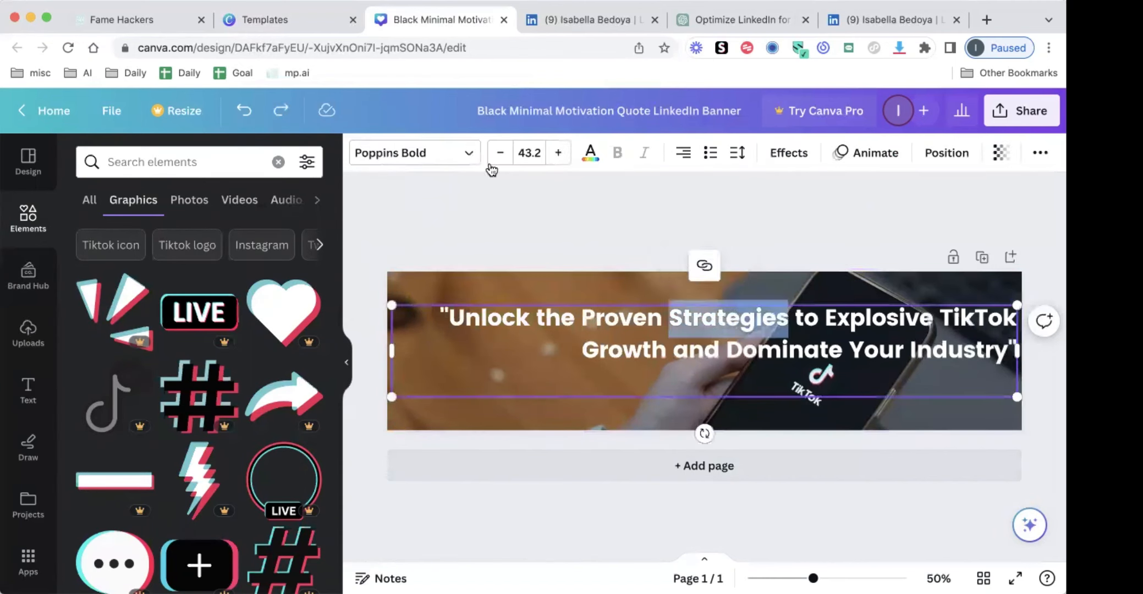
left_click(590, 163)
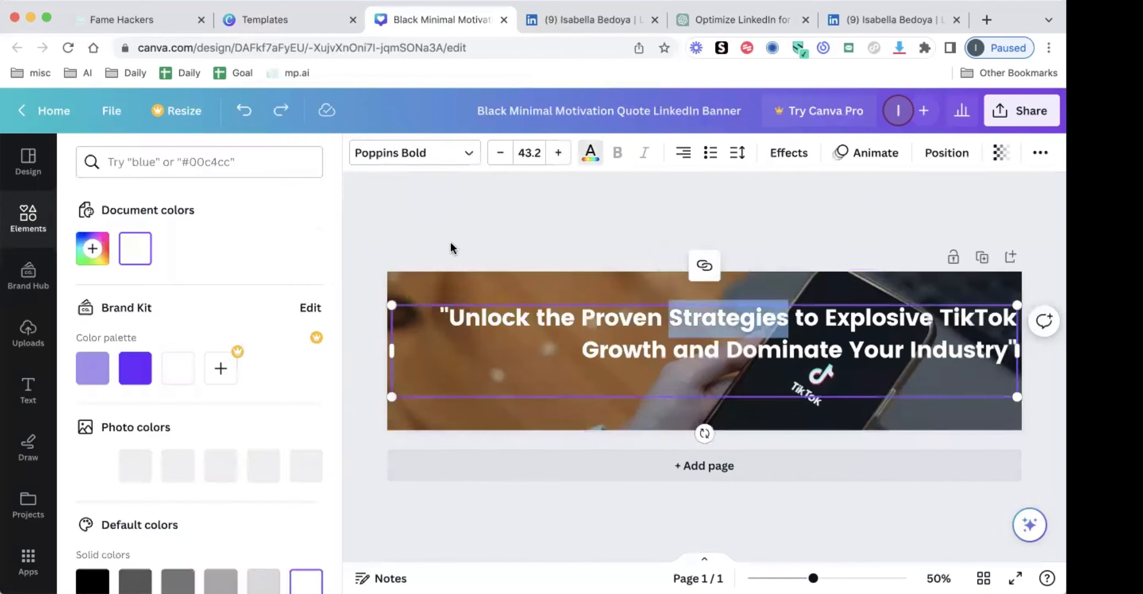
left_click(128, 381)
left_click(178, 465)
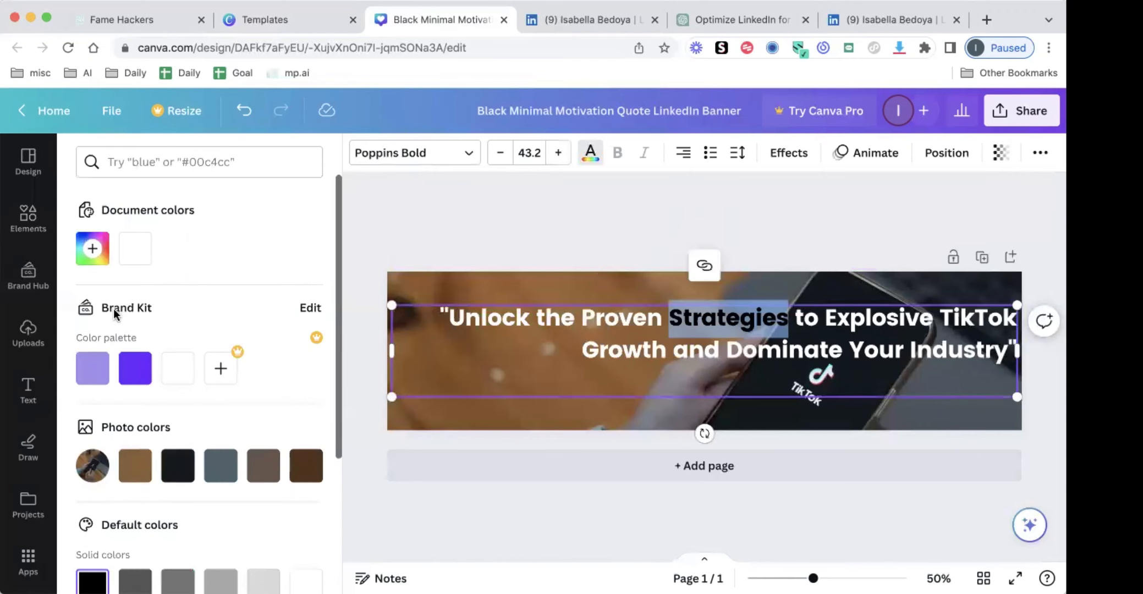
left_click(220, 368)
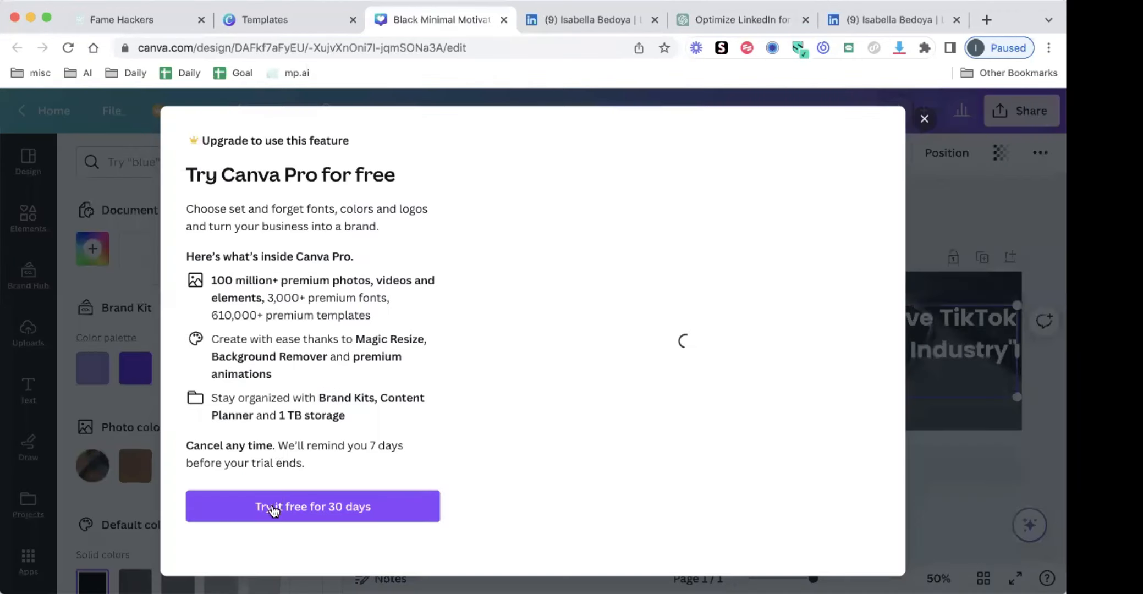
left_click(923, 120)
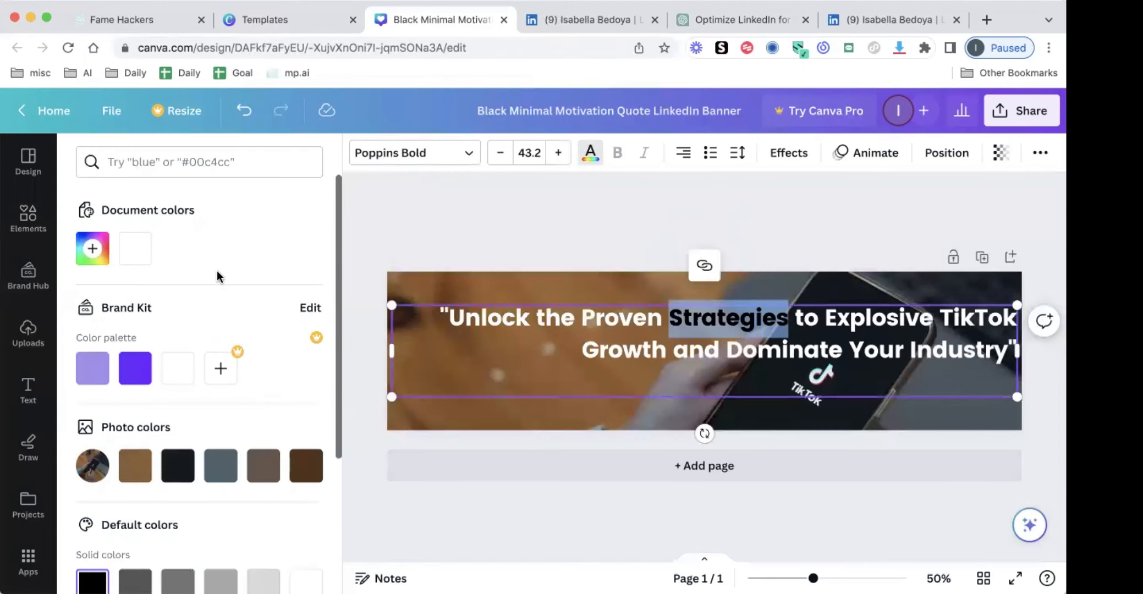
left_click(92, 248)
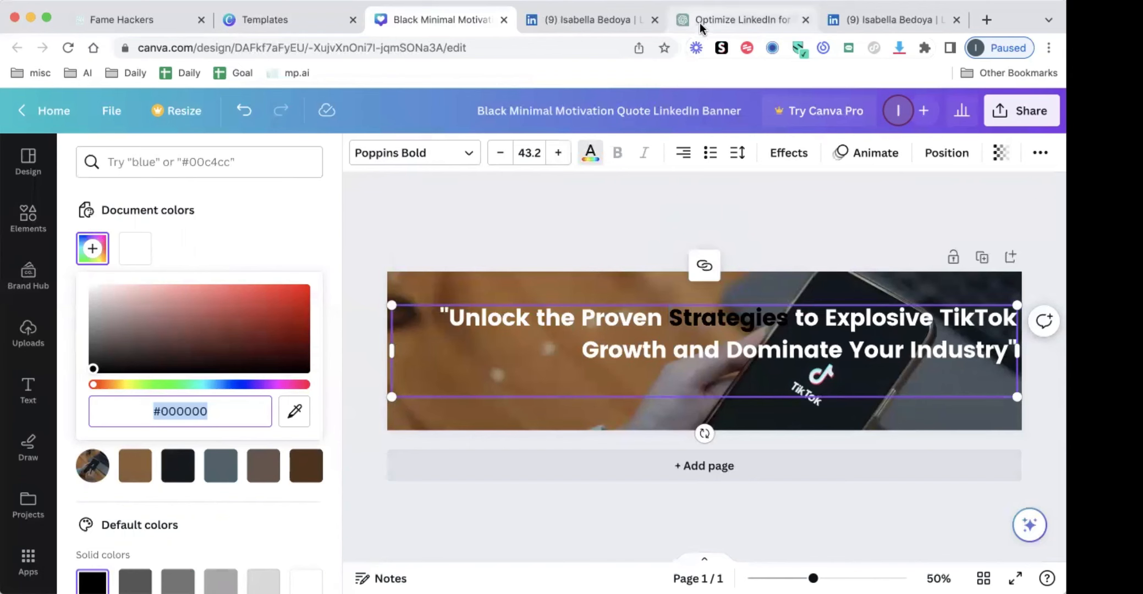
left_click(177, 210)
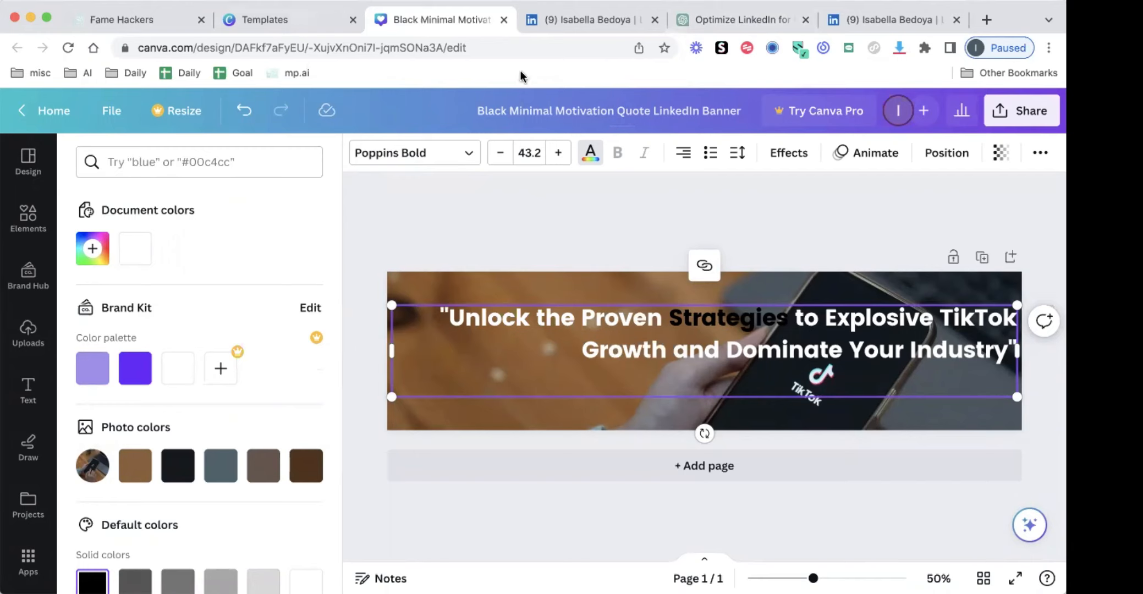
Open headshotpro.com in place of the second LinkedIn profile page and look over its landing page
left_click(601, 24)
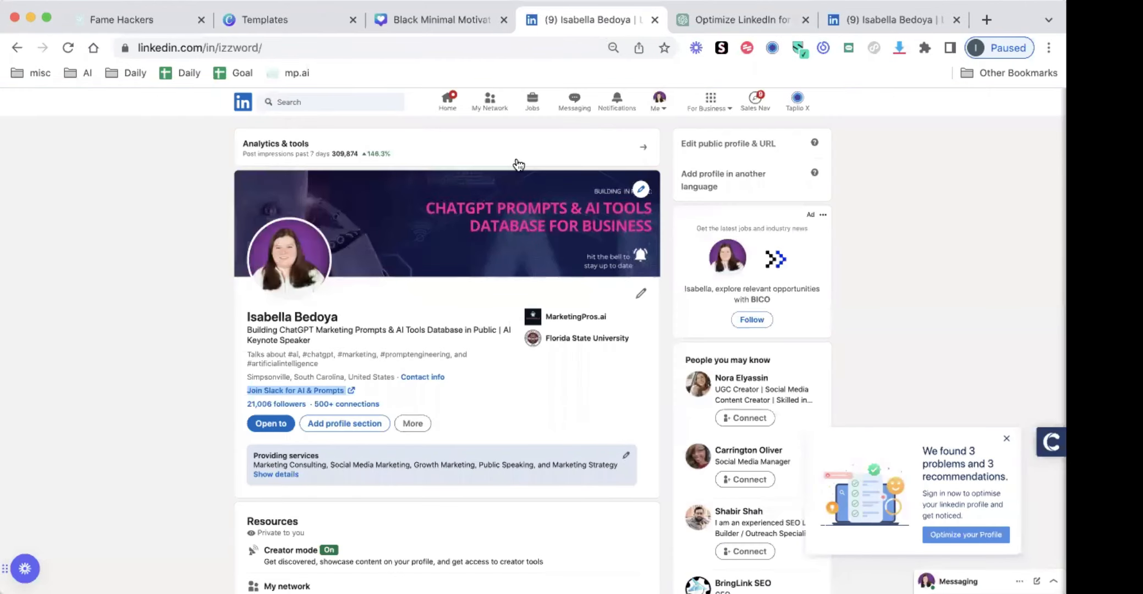
left_click(858, 19)
left_click(505, 48)
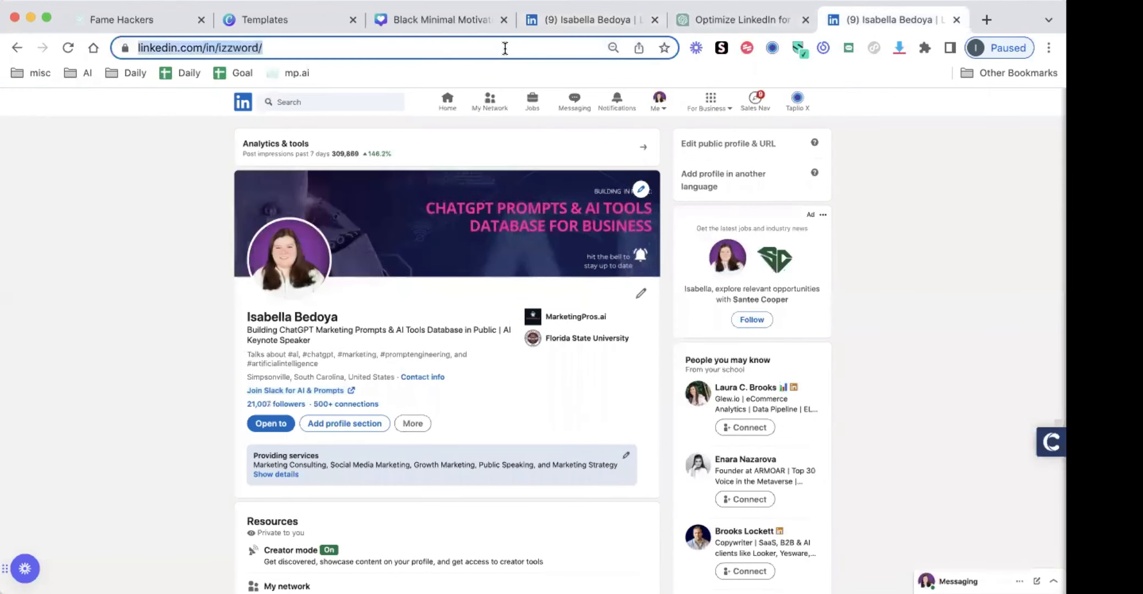
type("headshotpro.com")
key("Return")
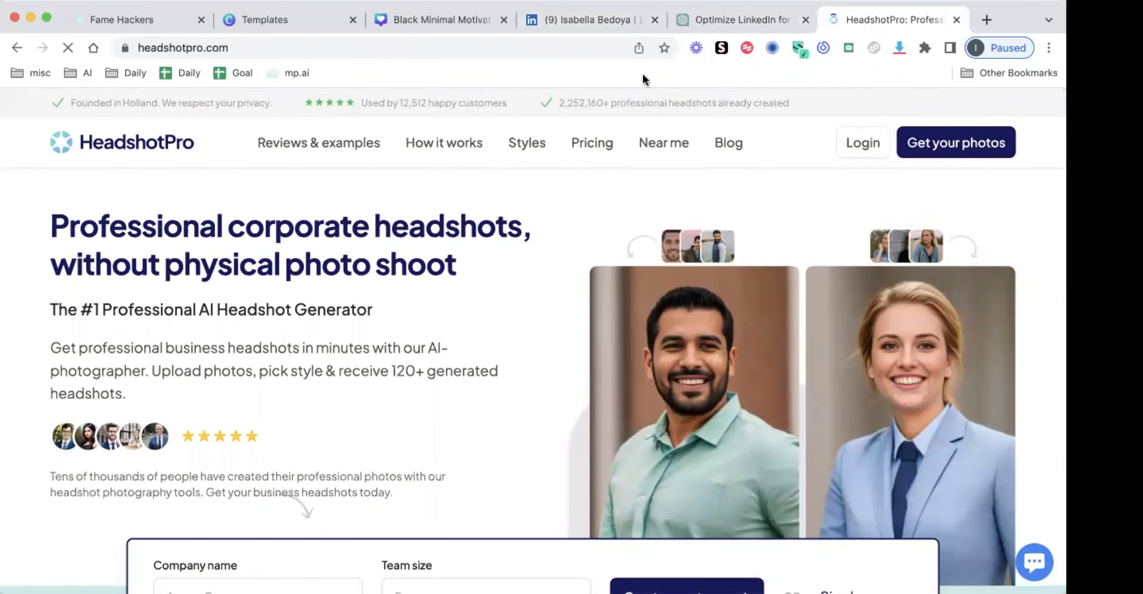
scroll(568, 392, "down", 1)
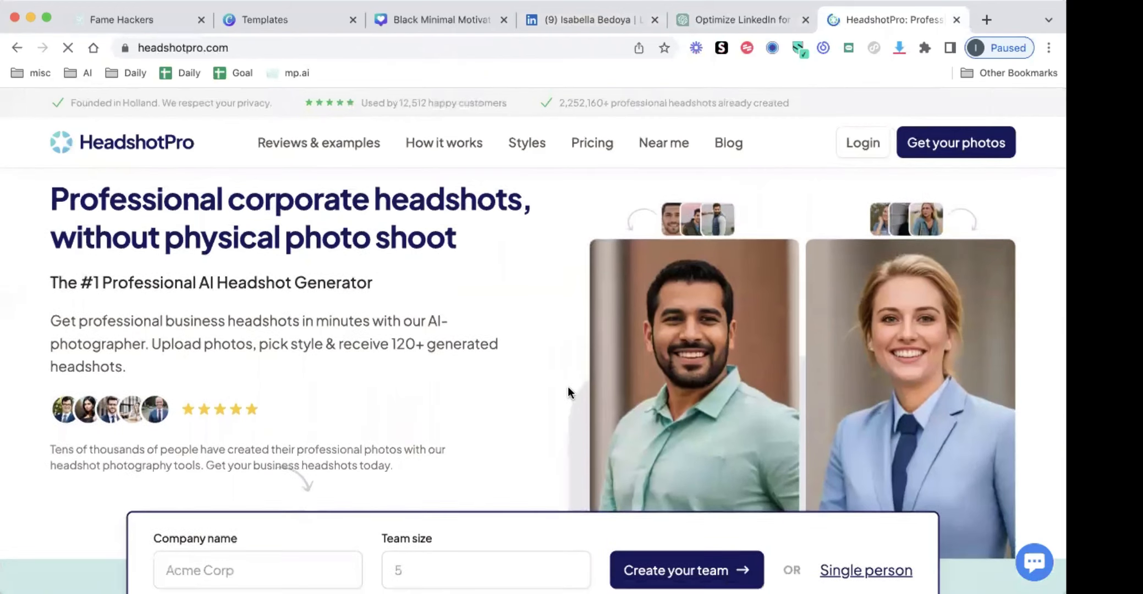
Review the HeadshotPro landing page's pricing, turnaround time and what each photoshoot includes
scroll(568, 387, "down", 5)
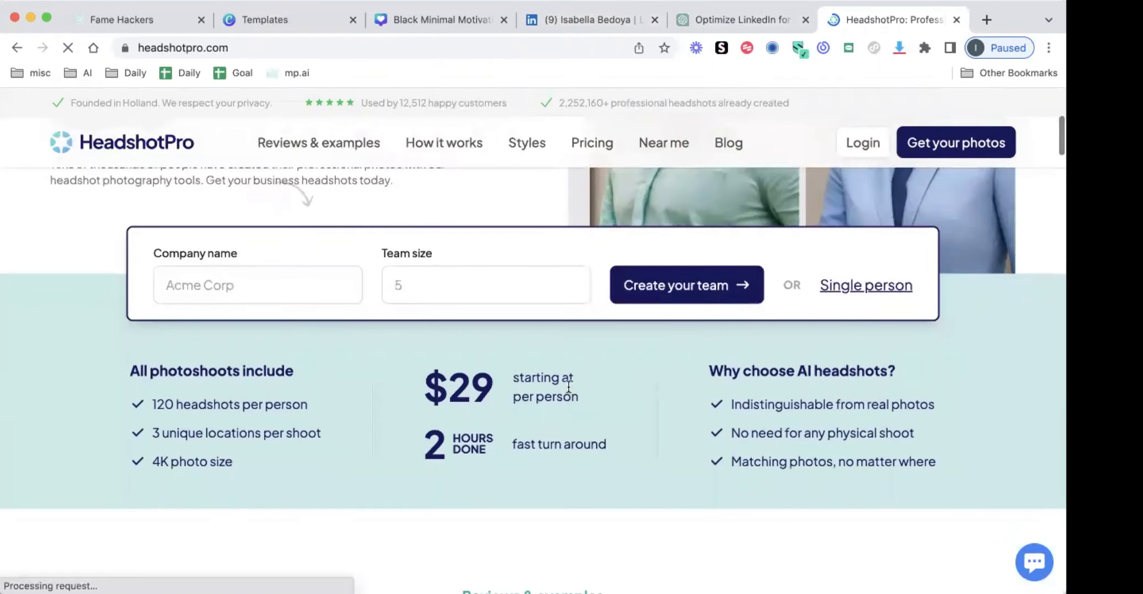
scroll(568, 386, "down", 2)
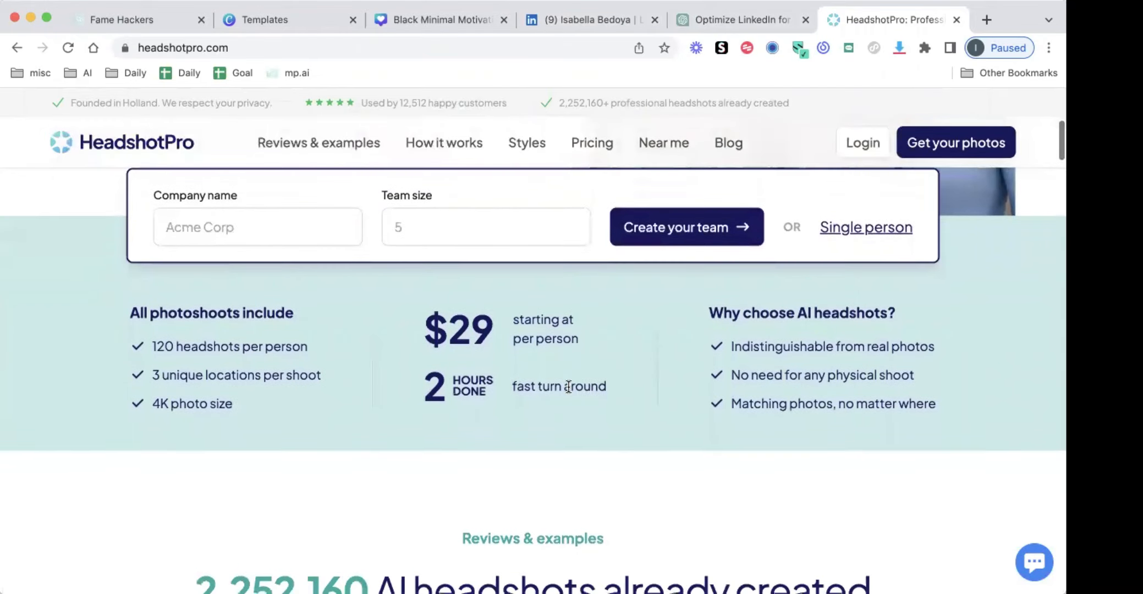
scroll(568, 387, "up", 3)
scroll(569, 387, "up", 4)
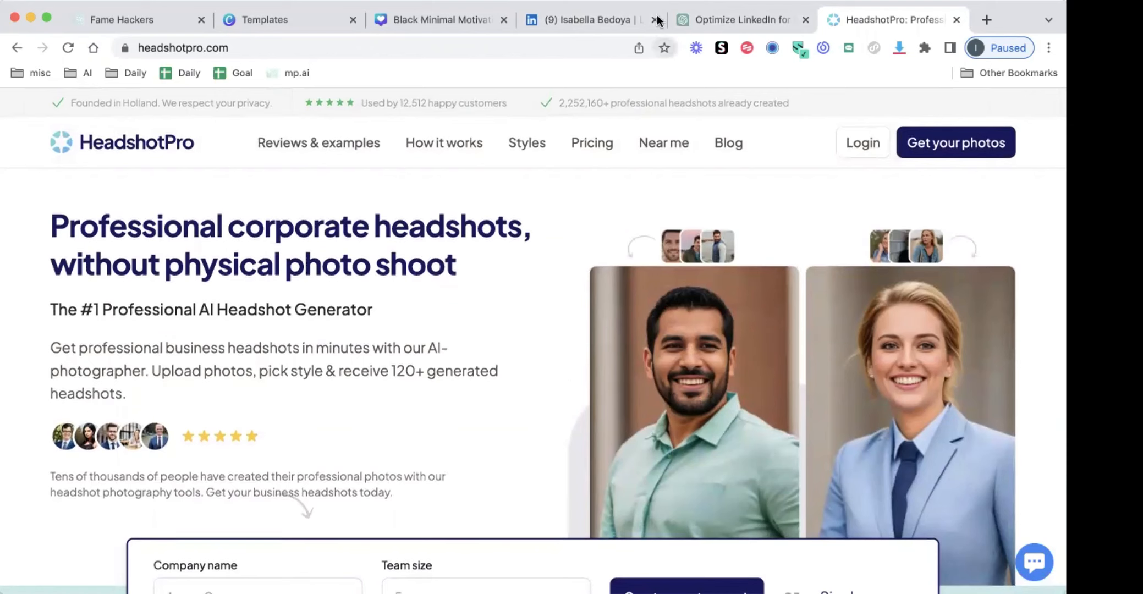
Switch to the LinkedIn profile and highlight the headline beneath the profile name
left_click(580, 22)
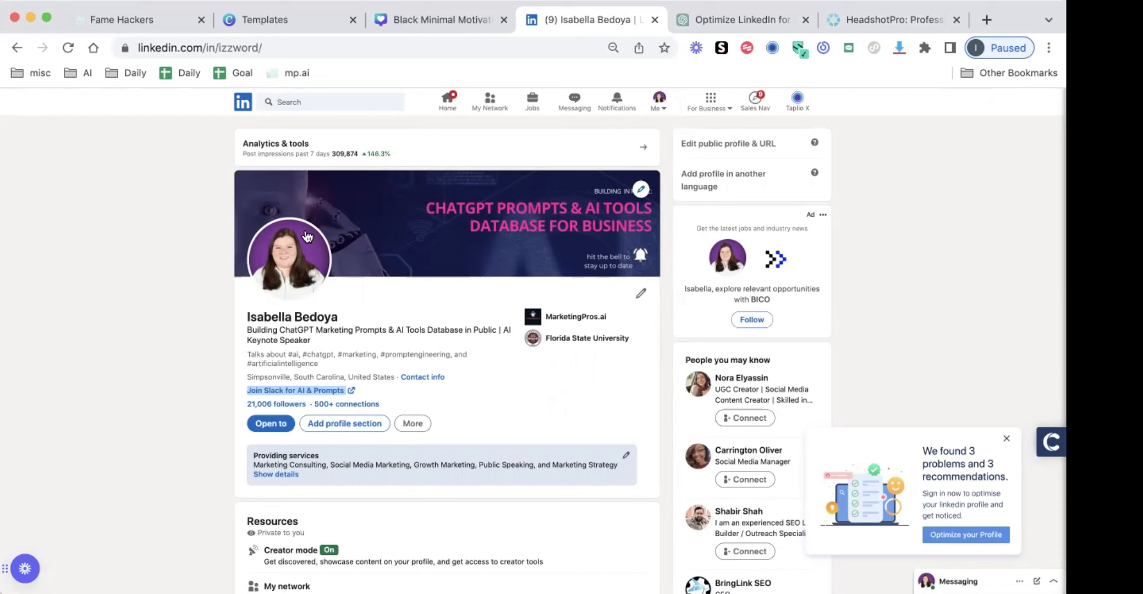
scroll(306, 242, "down", 1)
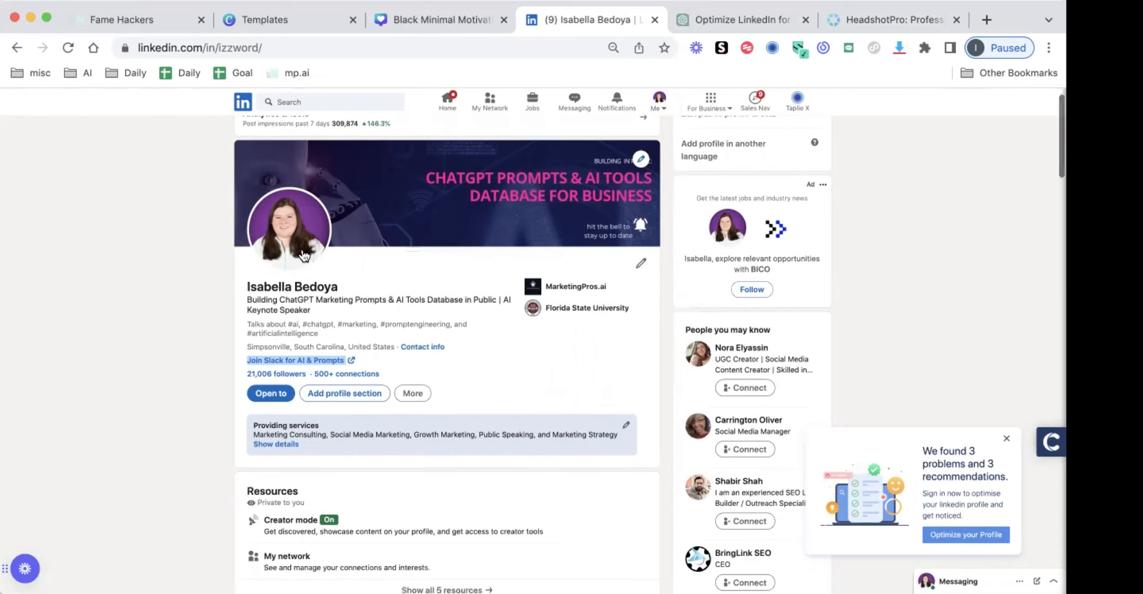
left_click(246, 303)
triple_click(246, 303)
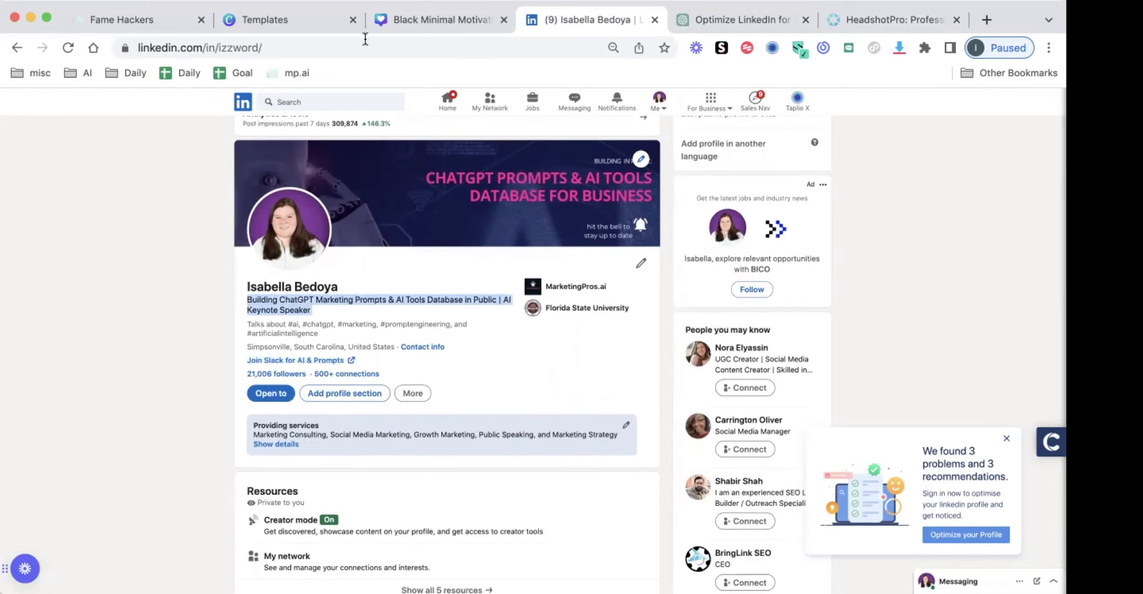
In ChatGPT, open yesterday's LinkedIn profile optimization chat and copy its prompt for brainstorming 10 one-liner headline ideas
left_click(679, 20)
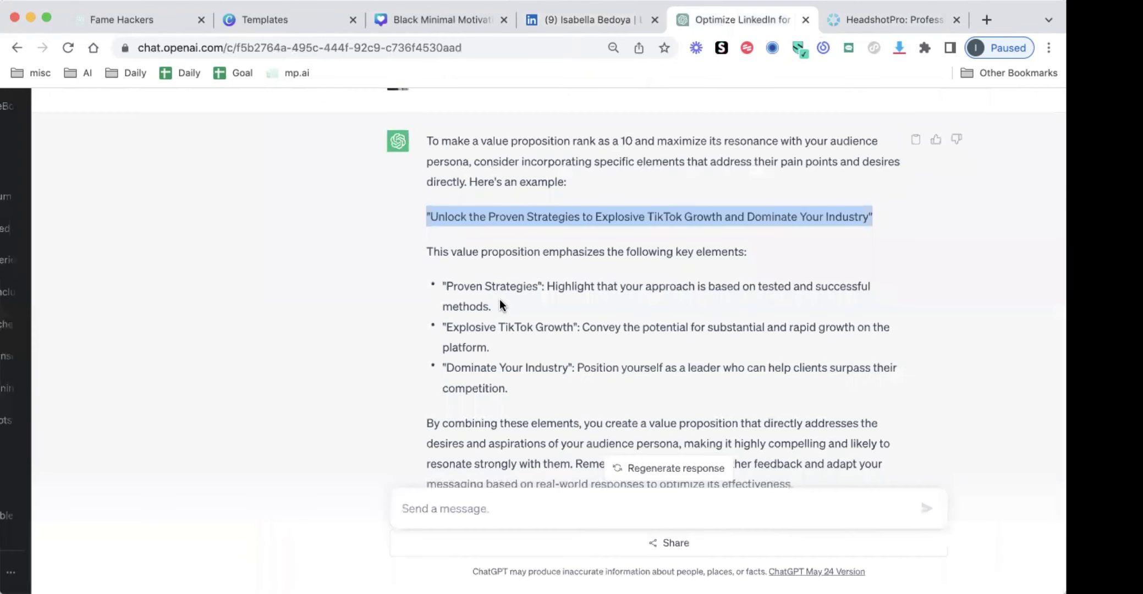
scroll(500, 298, "down", 2)
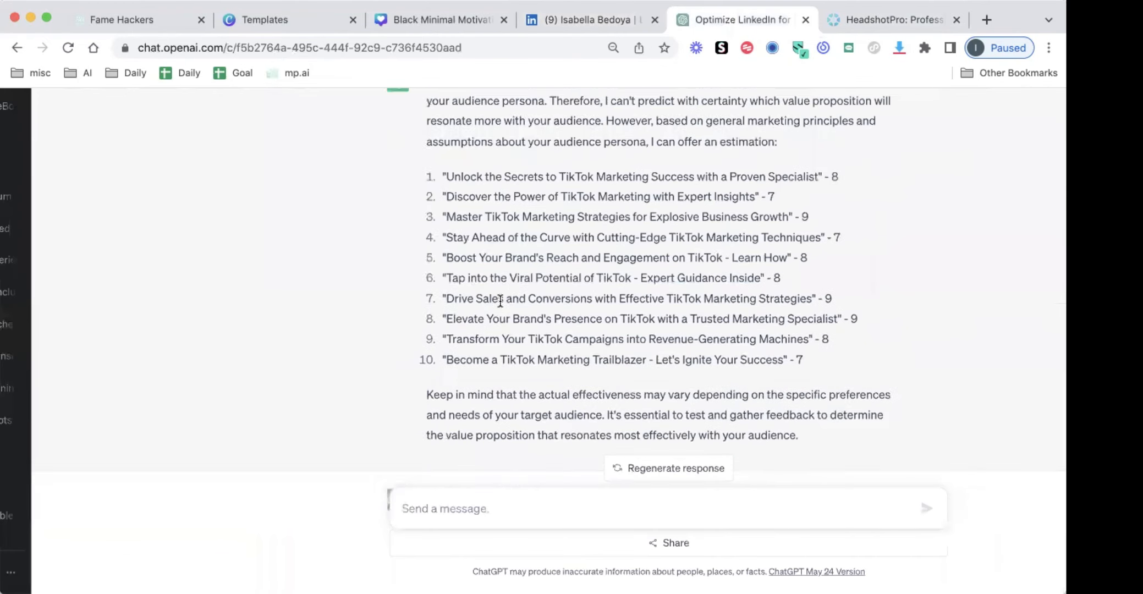
scroll(507, 326, "down", 1)
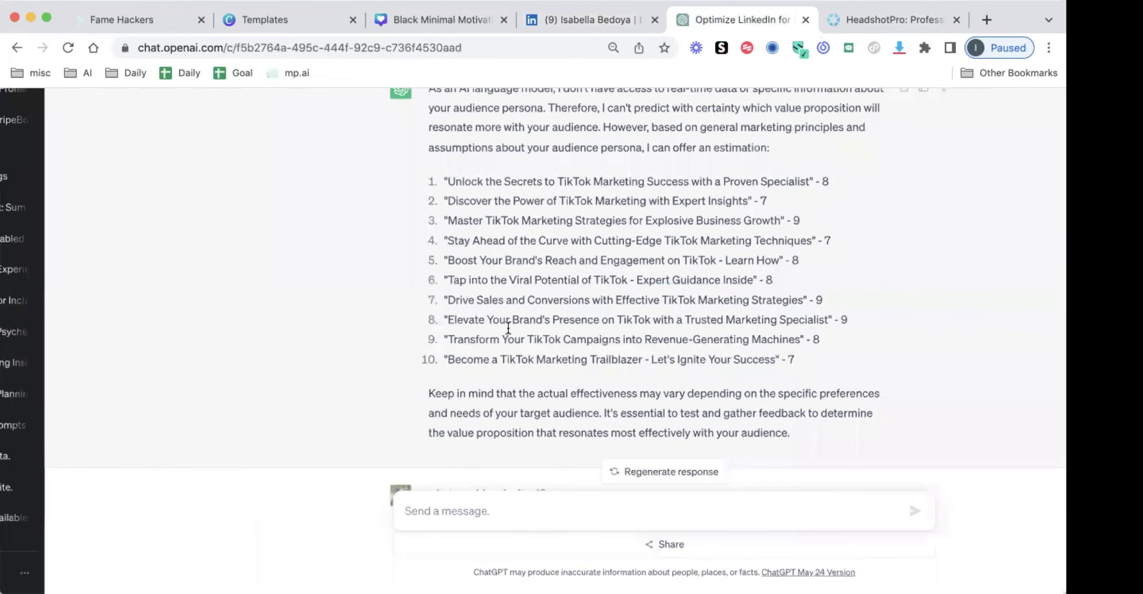
scroll(152, 289, "down", 3)
scroll(151, 287, "down", 2)
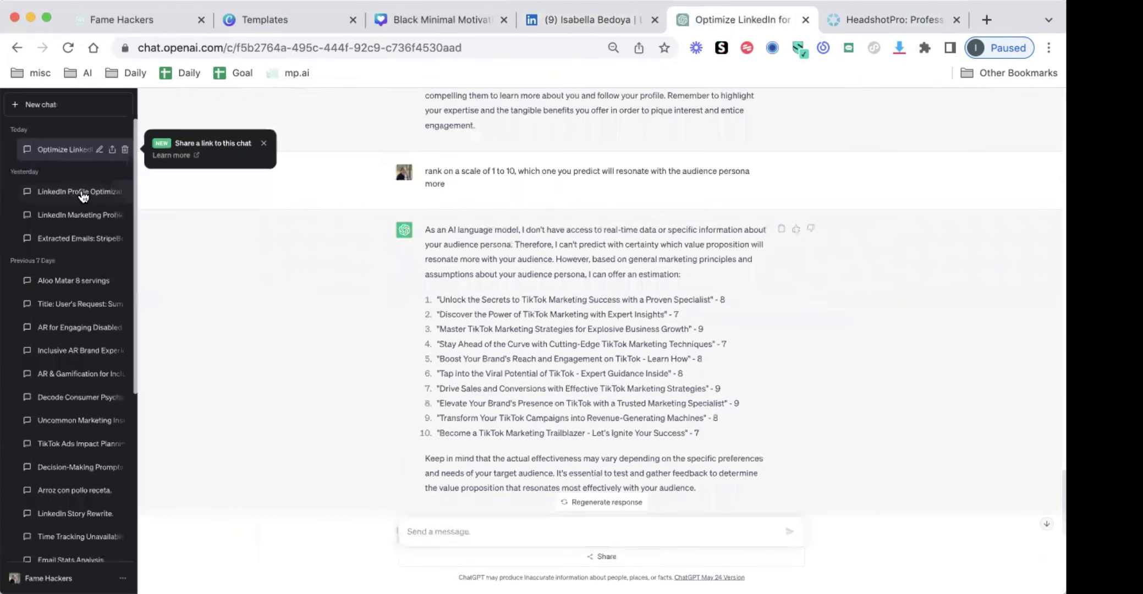
left_click(63, 192)
scroll(433, 281, "up", 15)
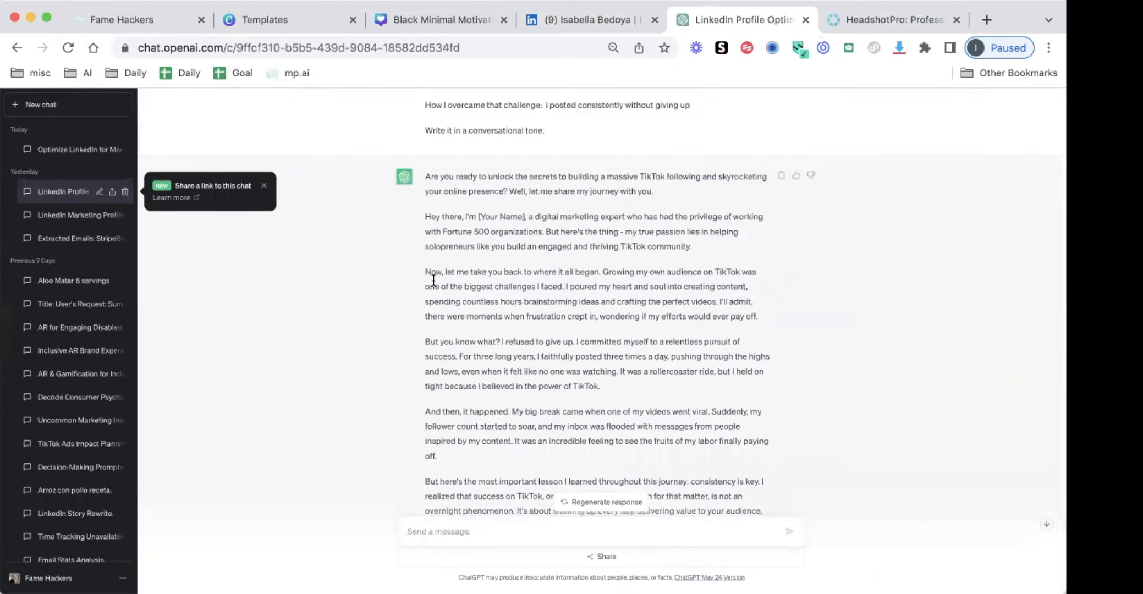
scroll(435, 273, "down", 1)
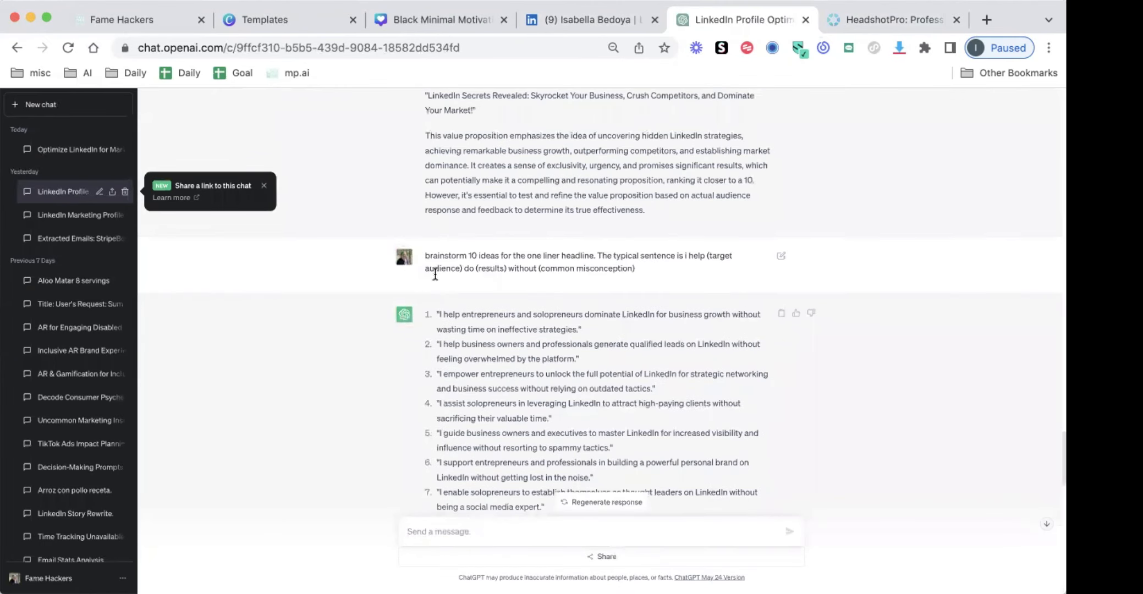
triple_click(456, 261)
key("ctrl+c")
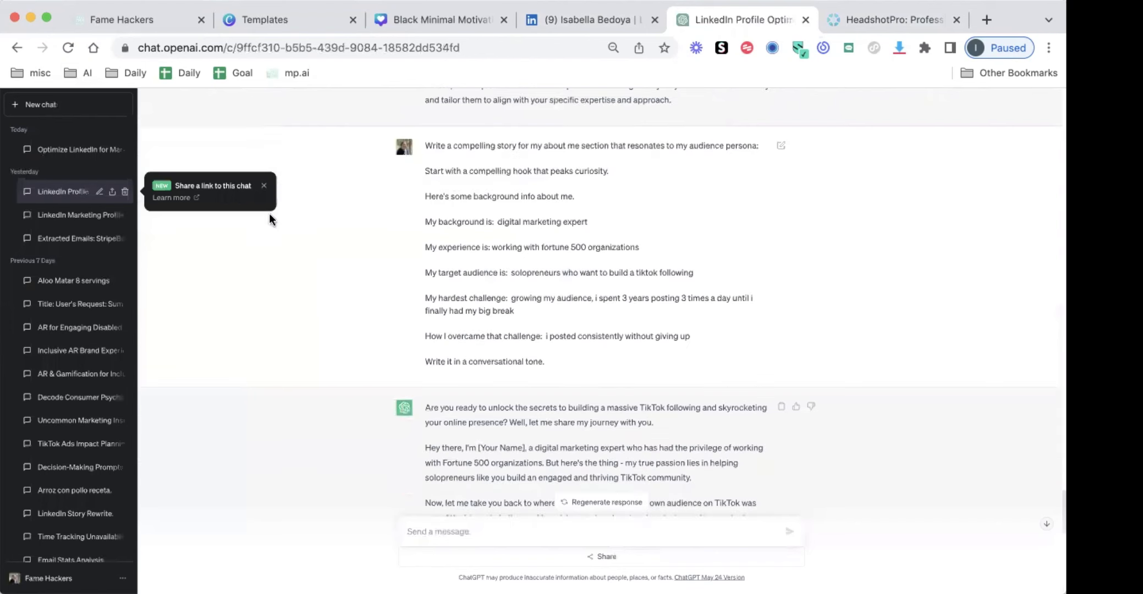
Paste the headline brainstorming prompt into today's LinkedIn optimization chat, change "typical sentence" to "typical sentence structure", and send it
left_click(57, 151)
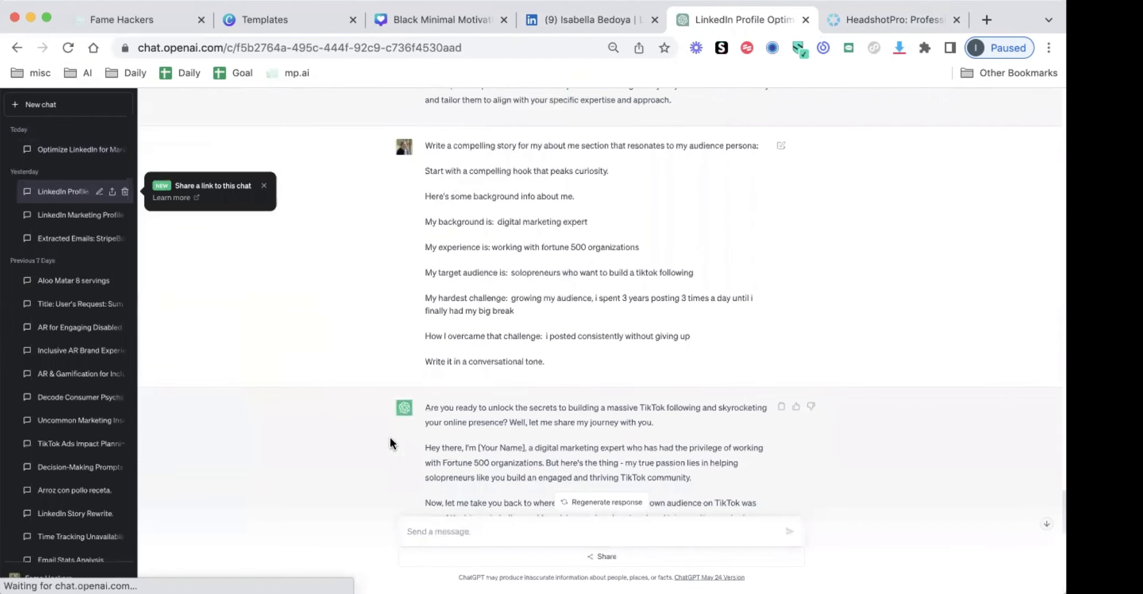
left_click(440, 541)
key("ctrl+v")
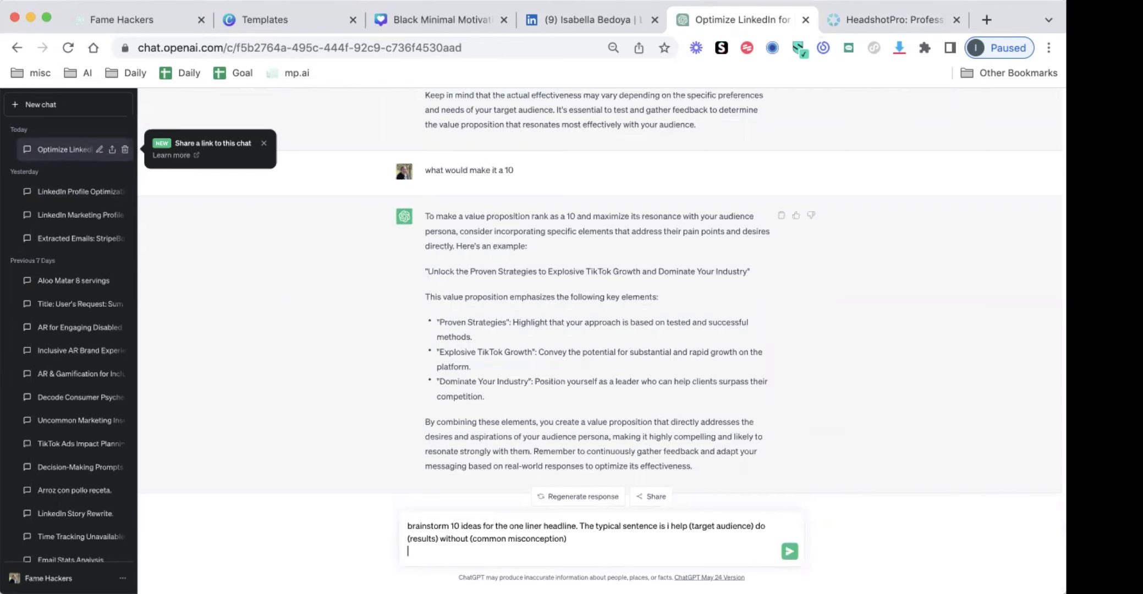
left_click(663, 526)
key("BackSpace")
type("structure")
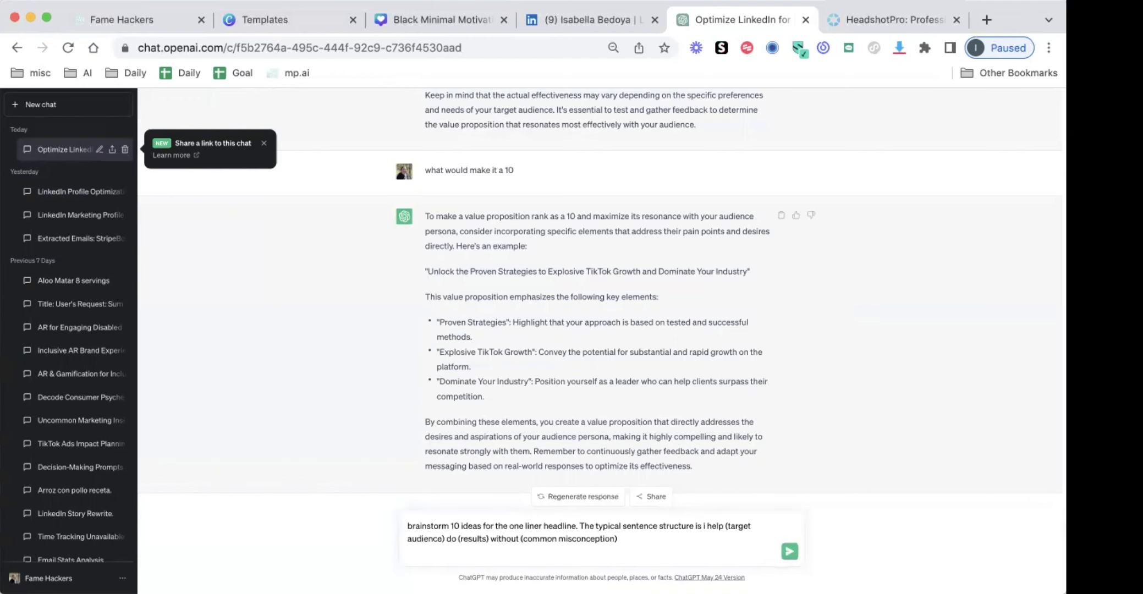
key("Return")
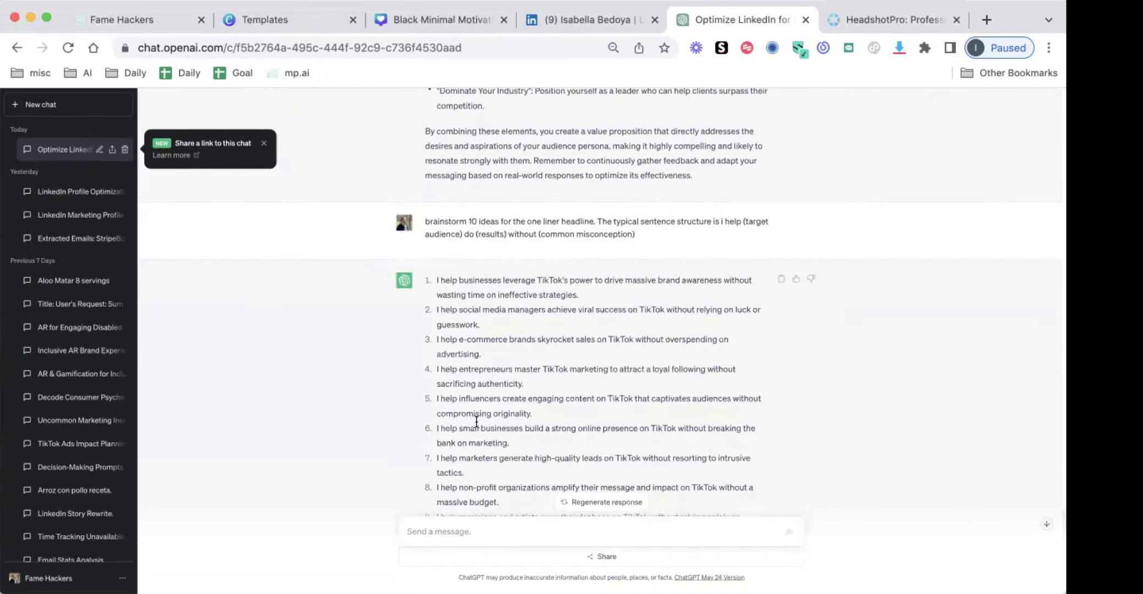
Edit the sent headline prompt to add "Keep it less than 12 words.", resubmit it and review the new ideas against the requested structure
scroll(539, 280, "down", 5)
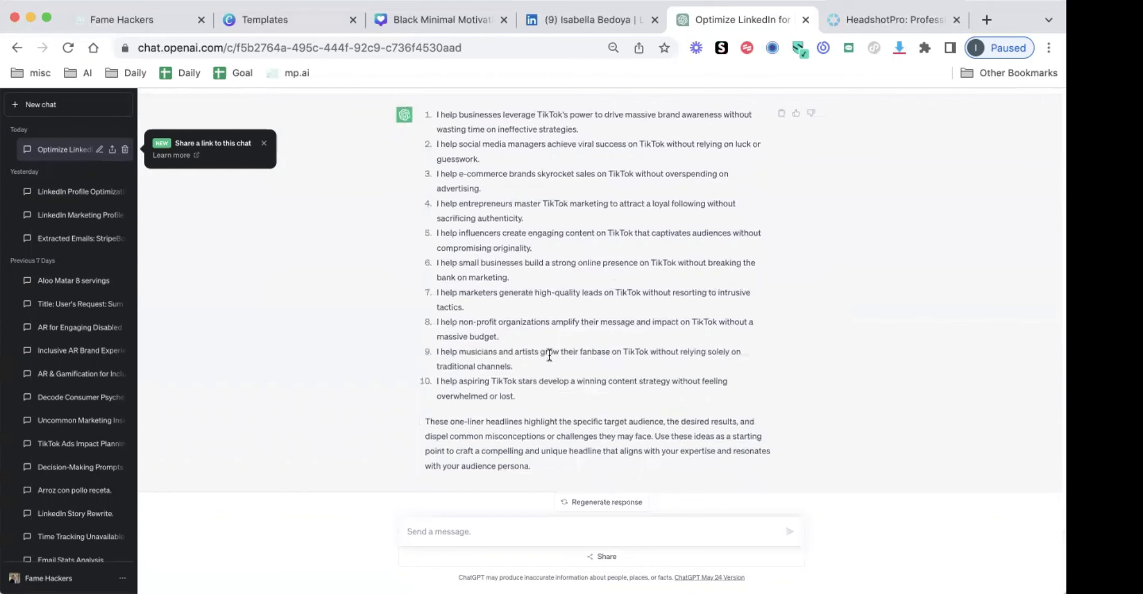
scroll(461, 369, "up", 2)
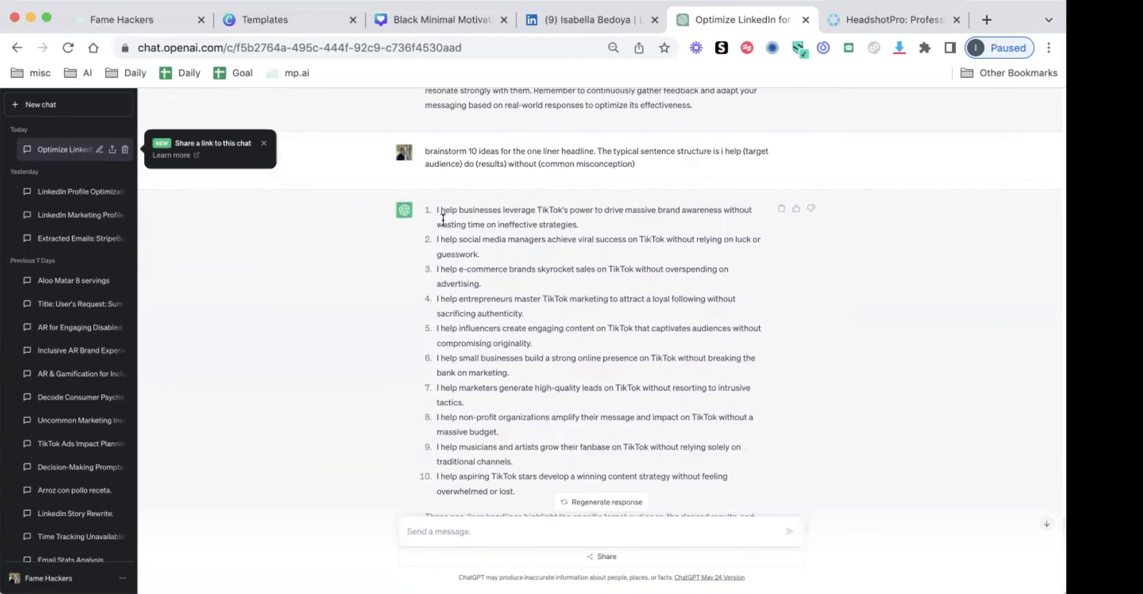
left_click_drag(437, 211, 457, 211)
left_click(494, 218)
triple_click(566, 144)
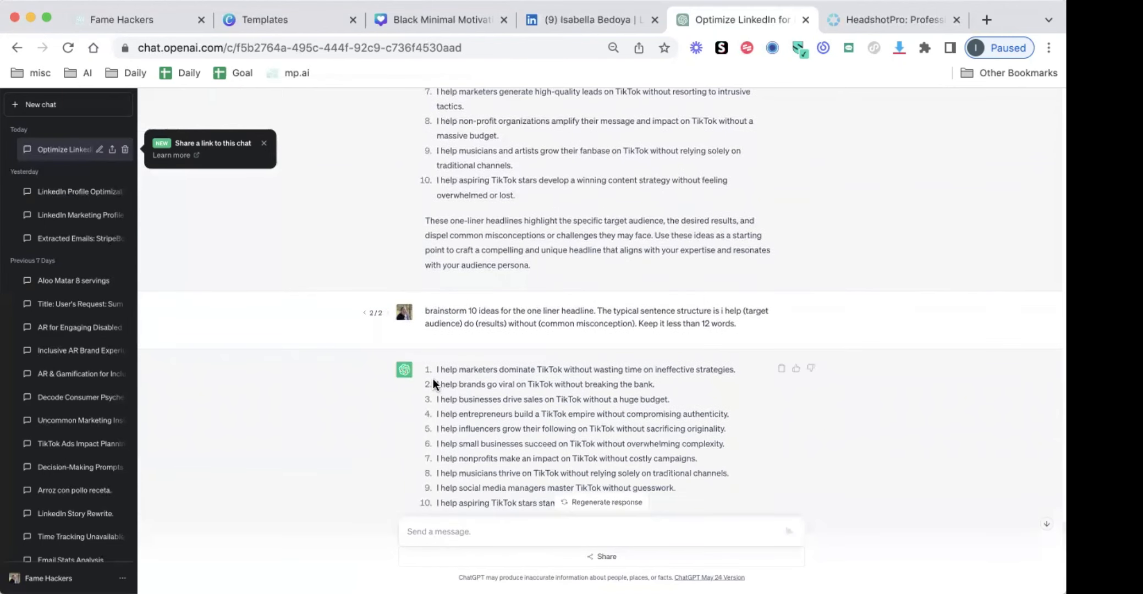
scroll(431, 374, "down", 3)
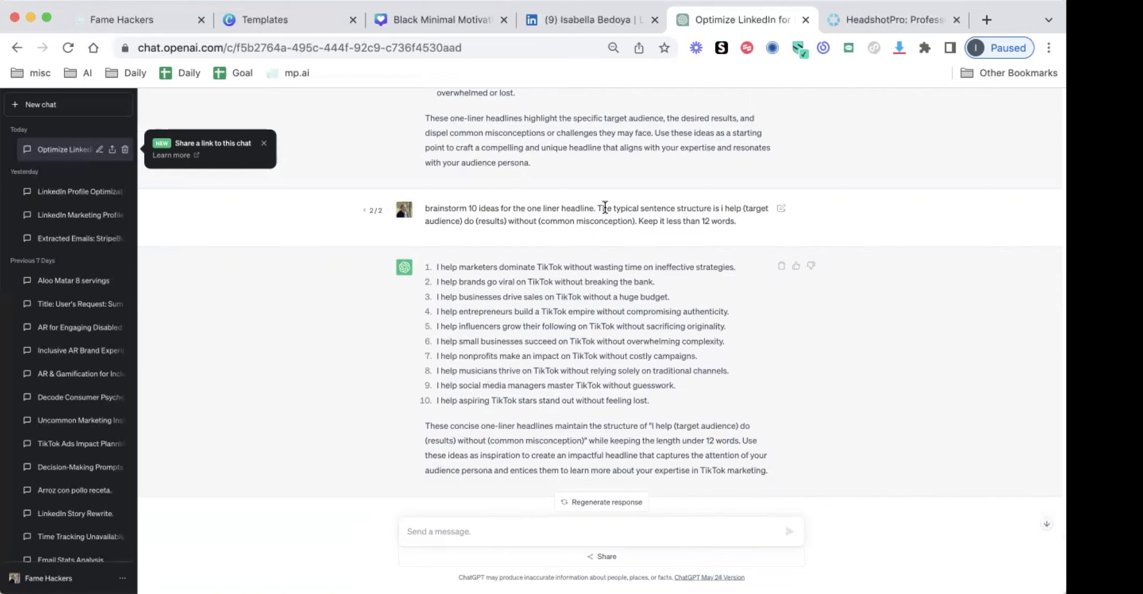
left_click_drag(609, 209, 722, 222)
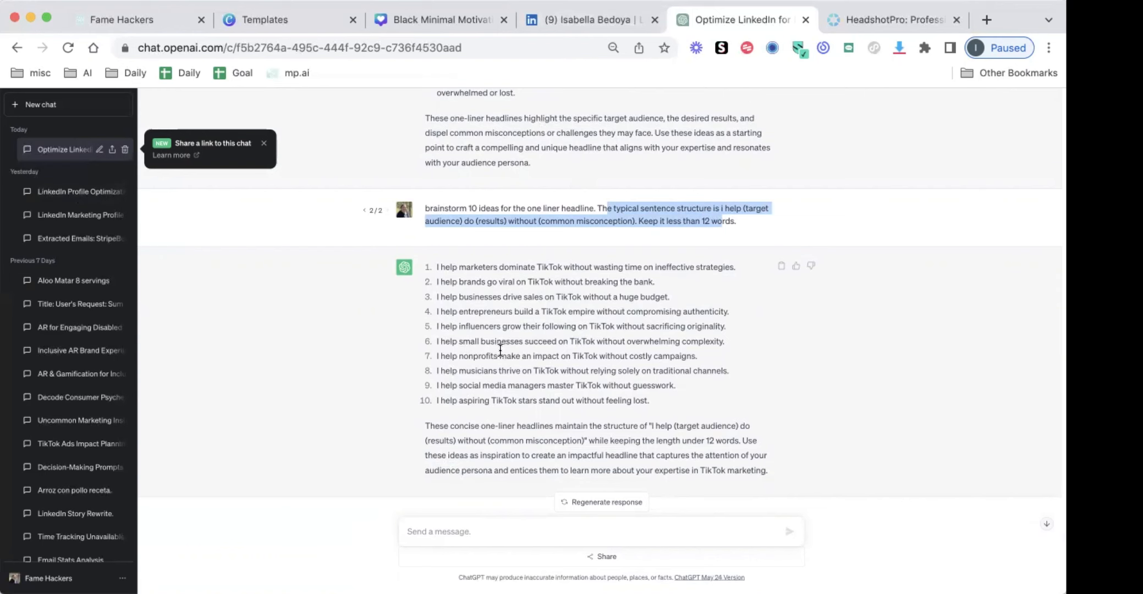
Open the LinkedIn profile's intro for editing, examine the custom action's link and link text, and close it without changes
left_click(568, 18)
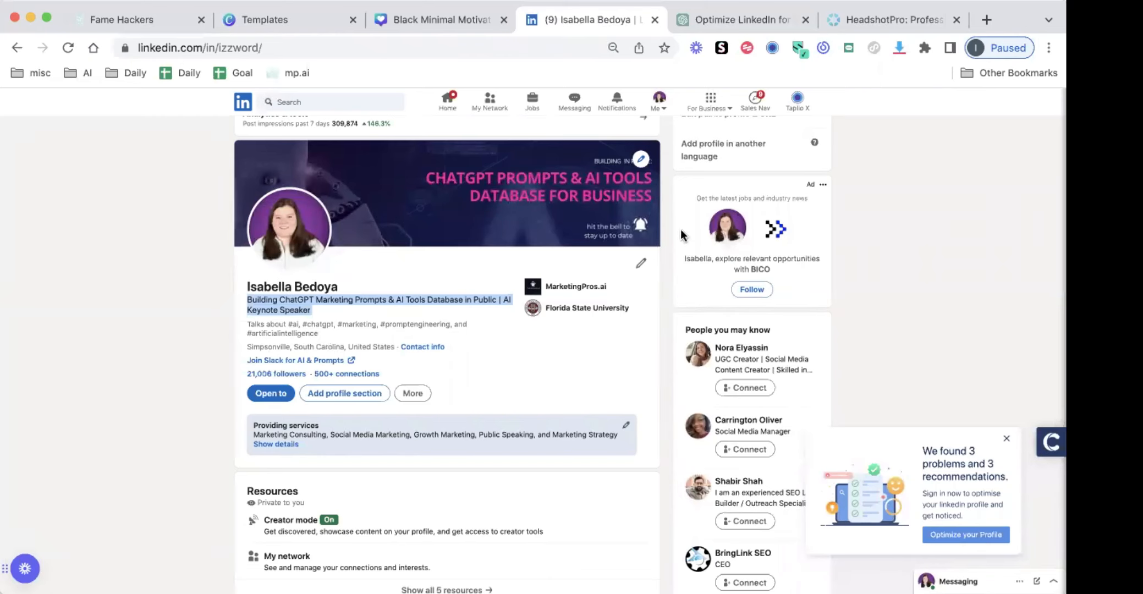
left_click(642, 263)
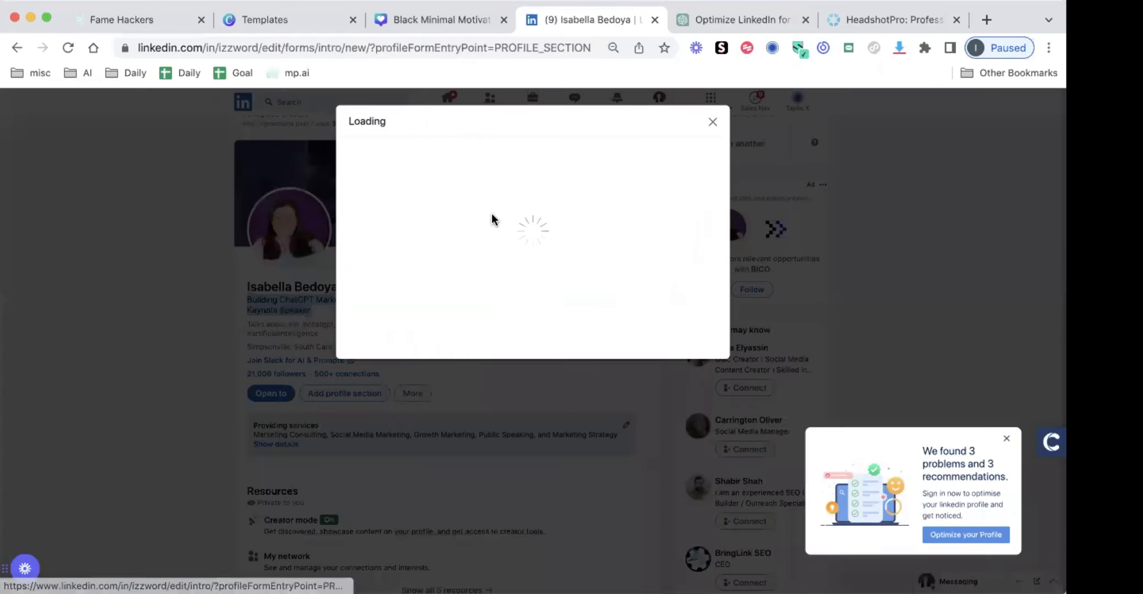
scroll(495, 220, "down", 10)
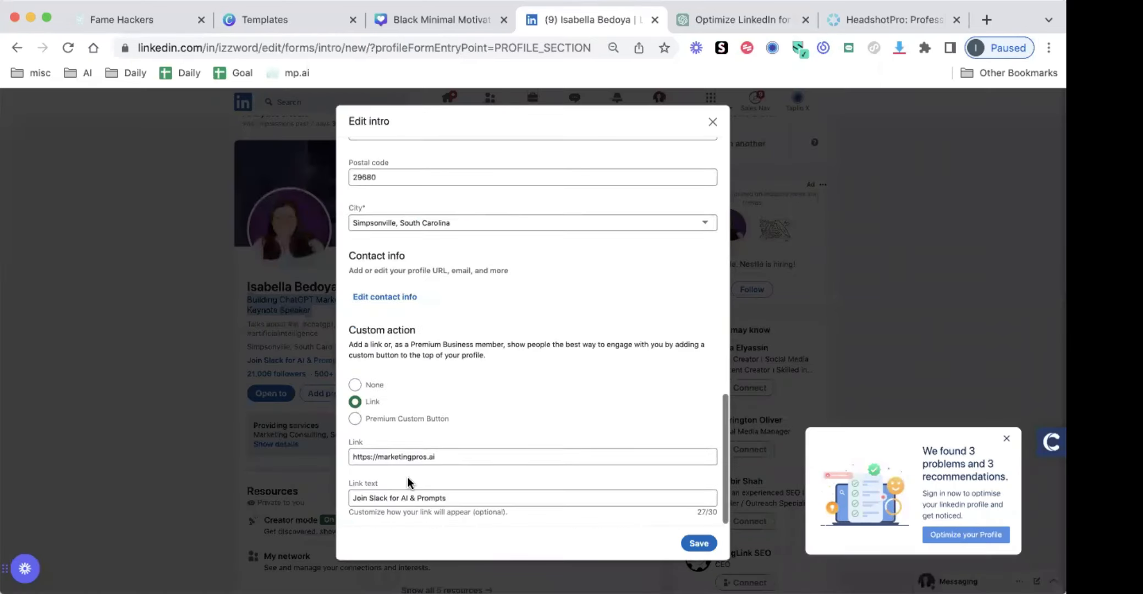
left_click(400, 504)
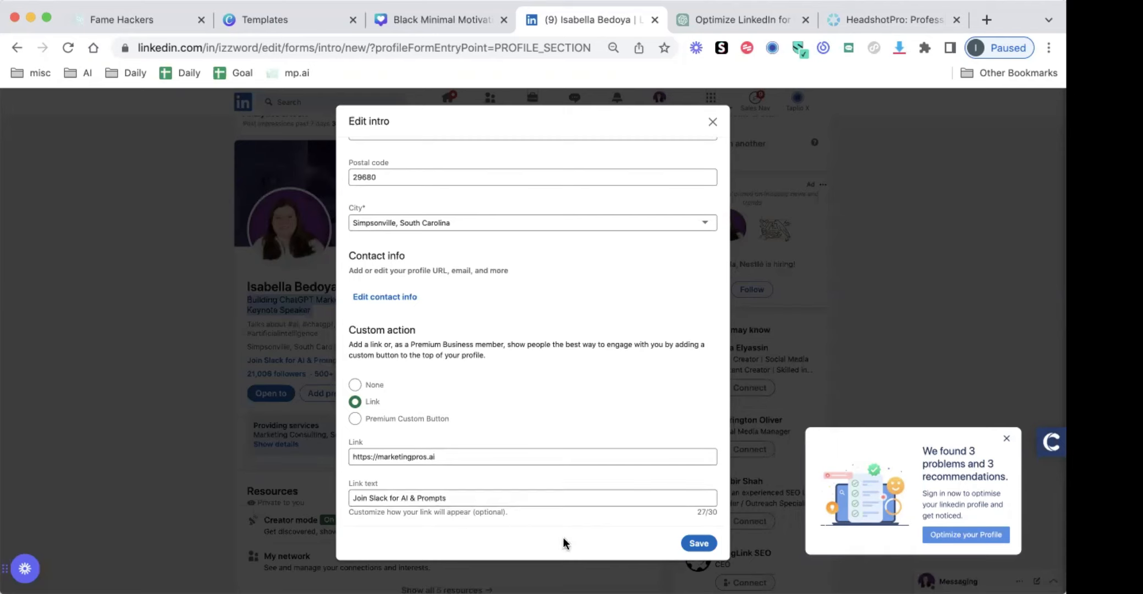
left_click(713, 123)
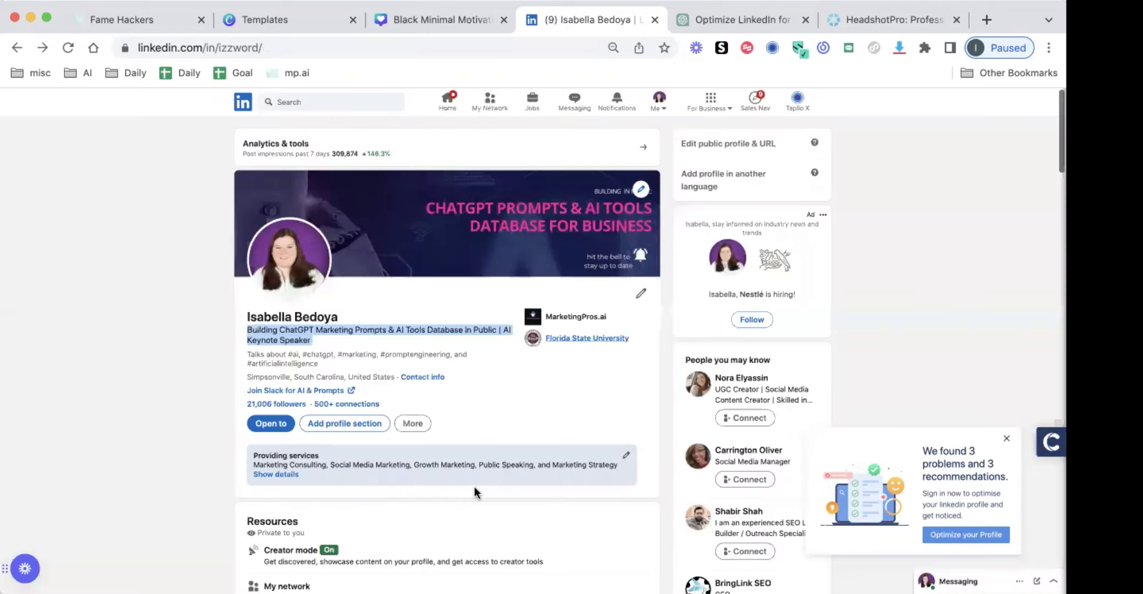
Examine the profile's Featured links and recent Activity posts, continuing down to the About section
scroll(430, 458, "down", 5)
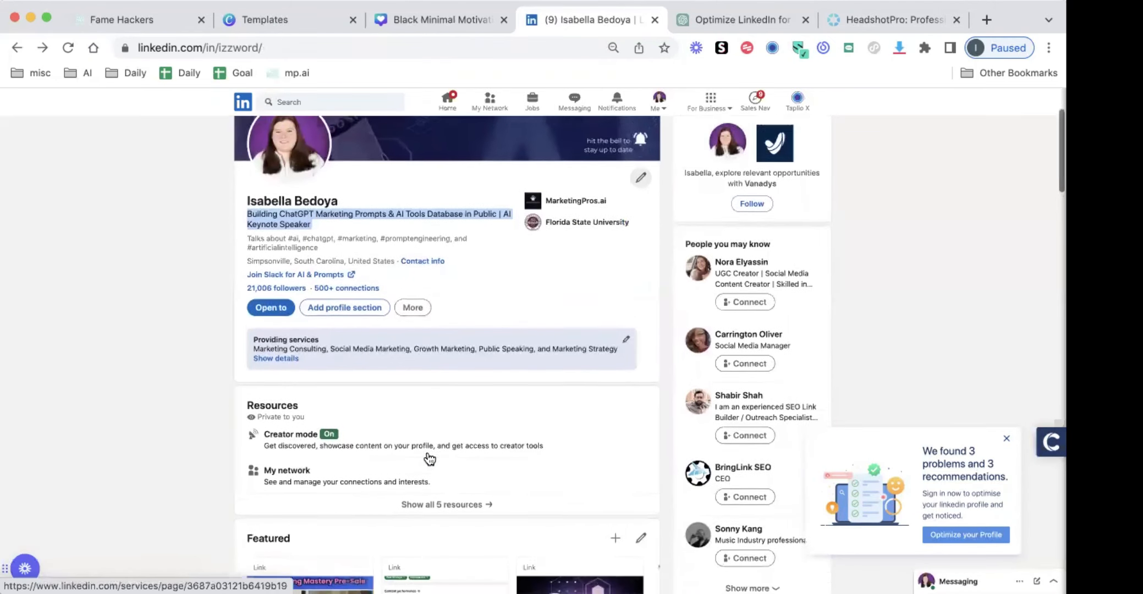
scroll(429, 458, "down", 10)
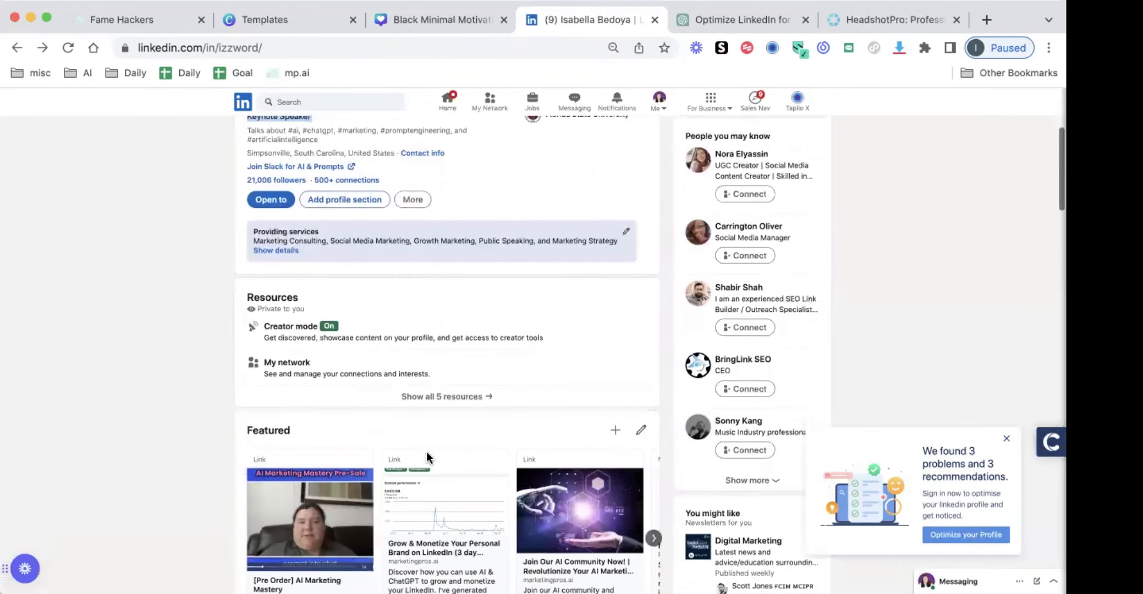
scroll(420, 443, "up", 7)
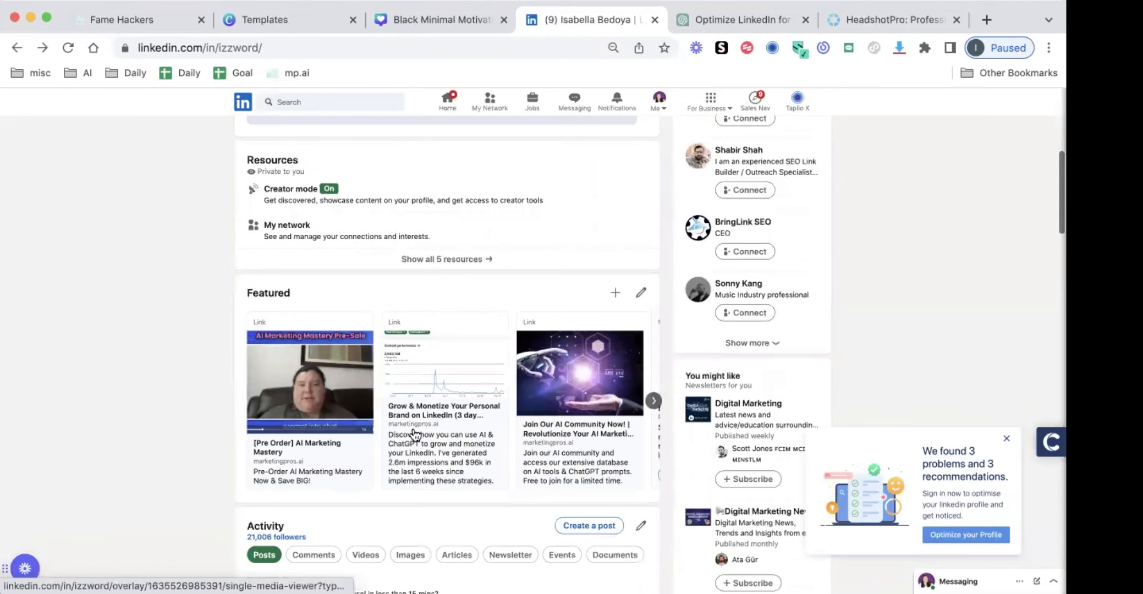
scroll(415, 435, "down", 6)
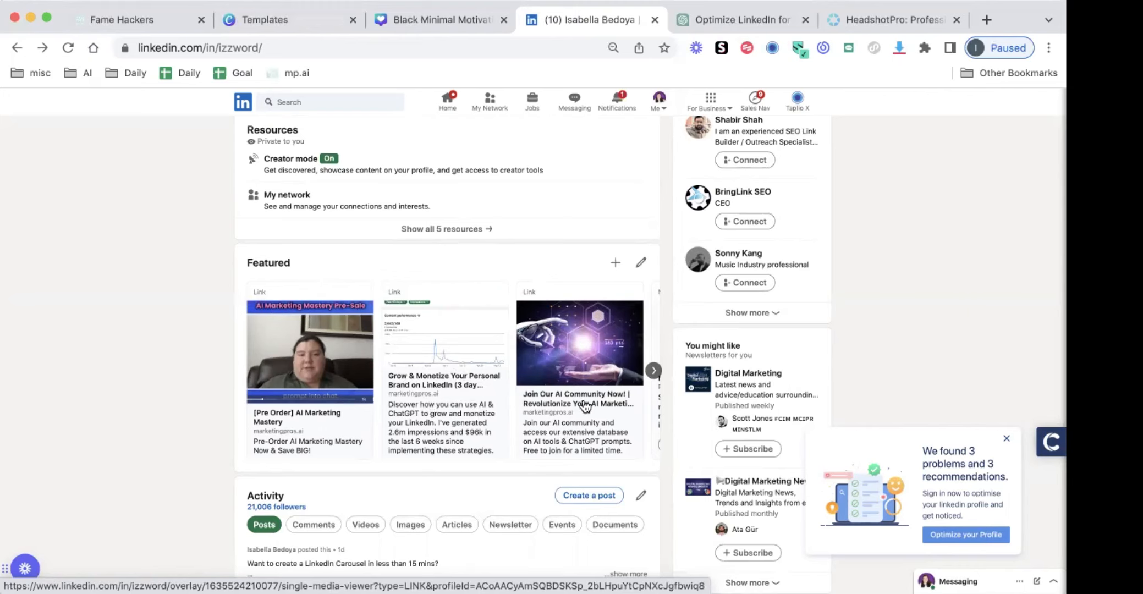
scroll(583, 393, "up", 10)
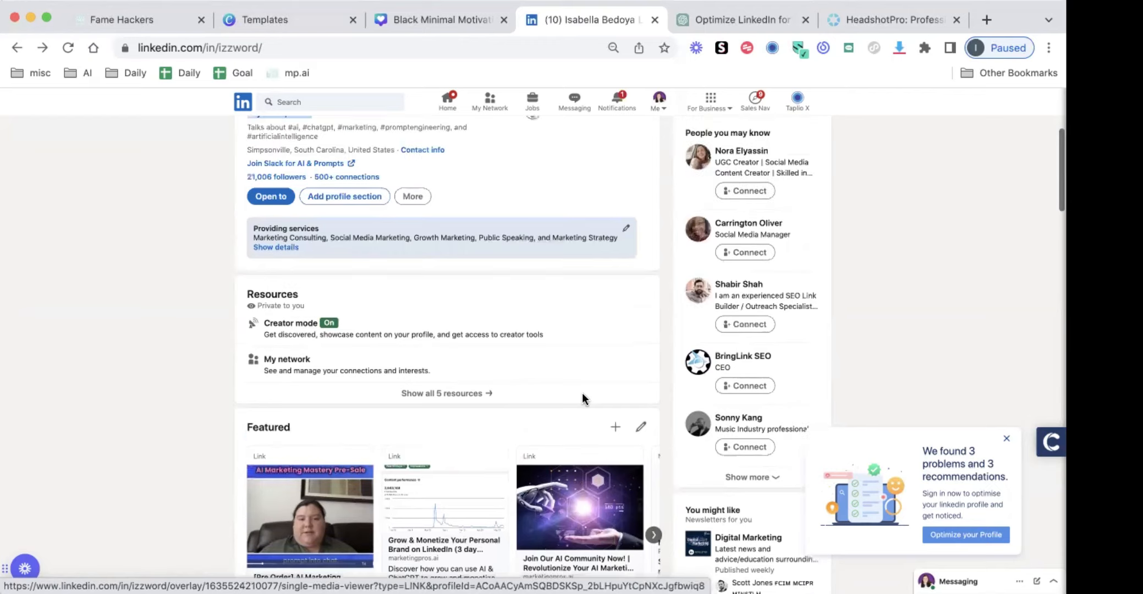
scroll(393, 385, "down", 6)
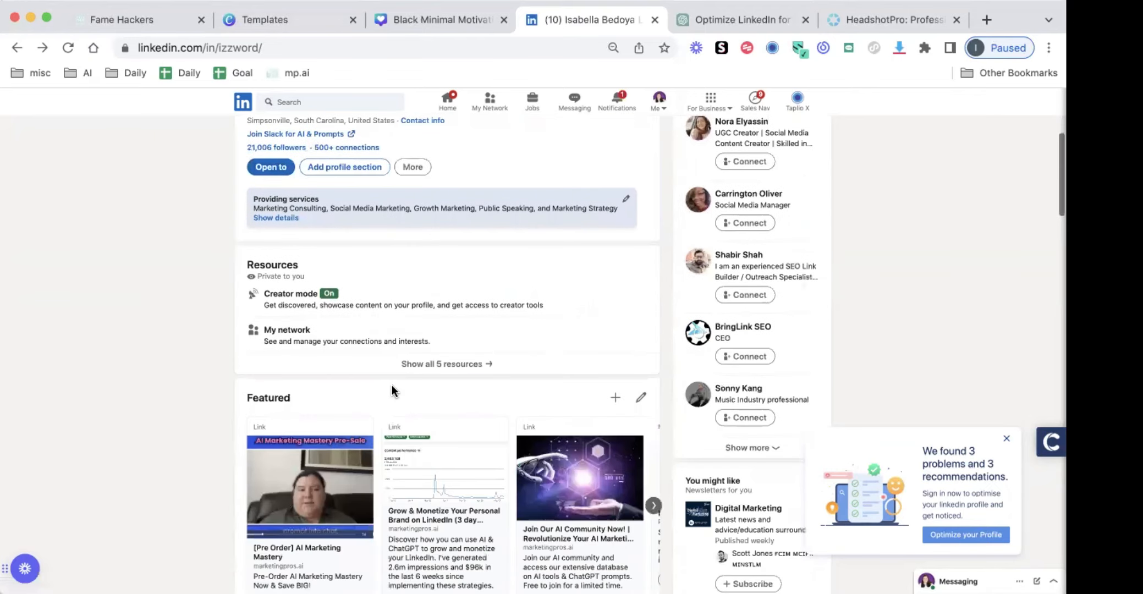
scroll(440, 412, "down", 3)
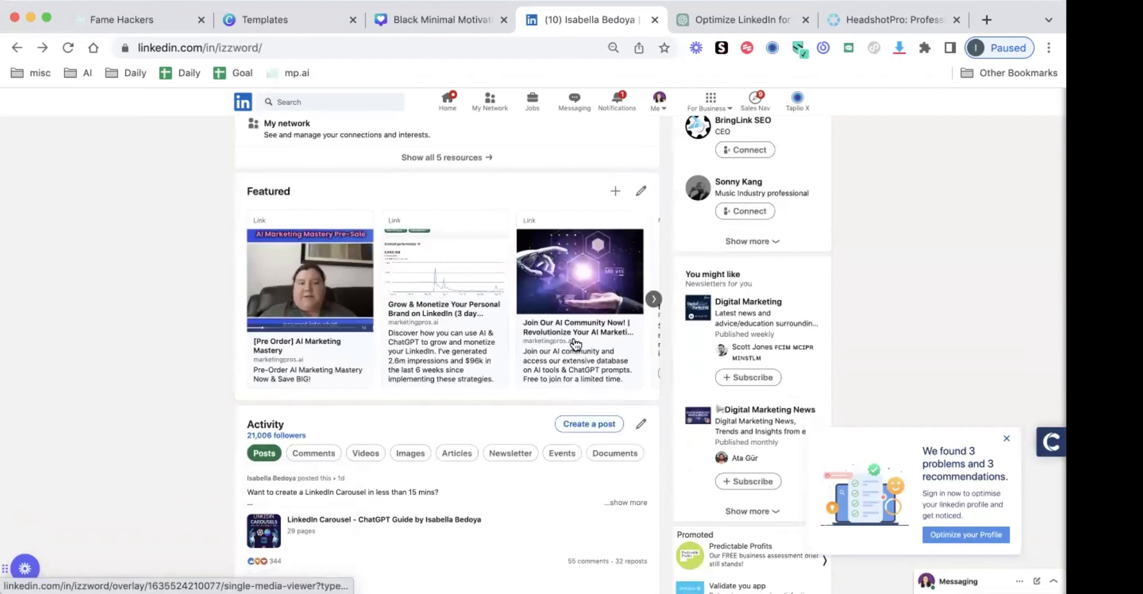
scroll(575, 343, "down", 1)
scroll(575, 341, "down", 3)
scroll(574, 291, "down", 3)
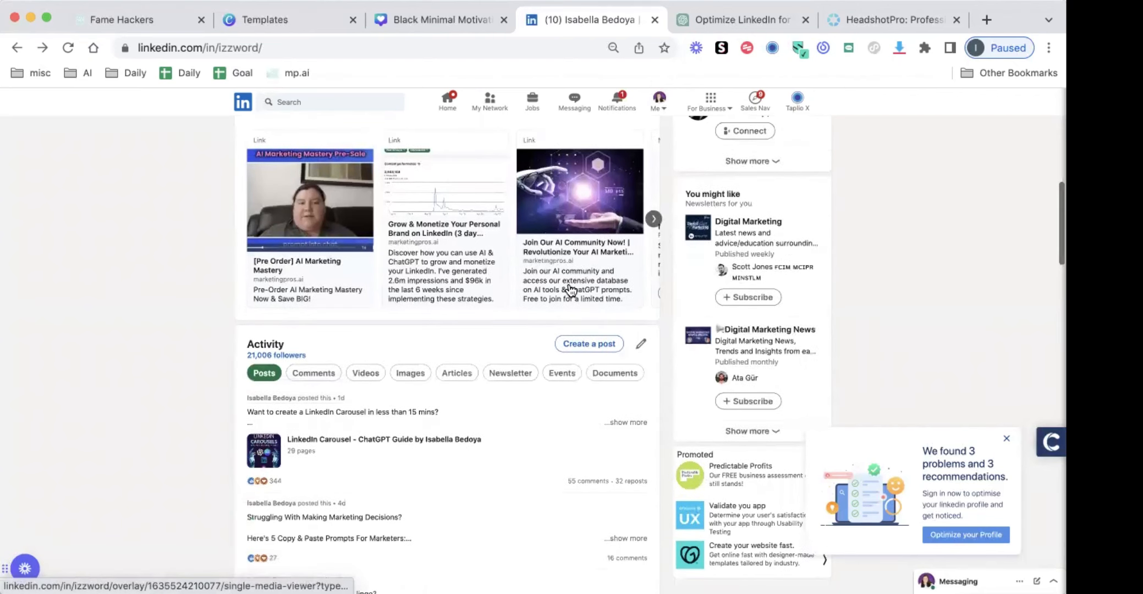
scroll(571, 290, "down", 7)
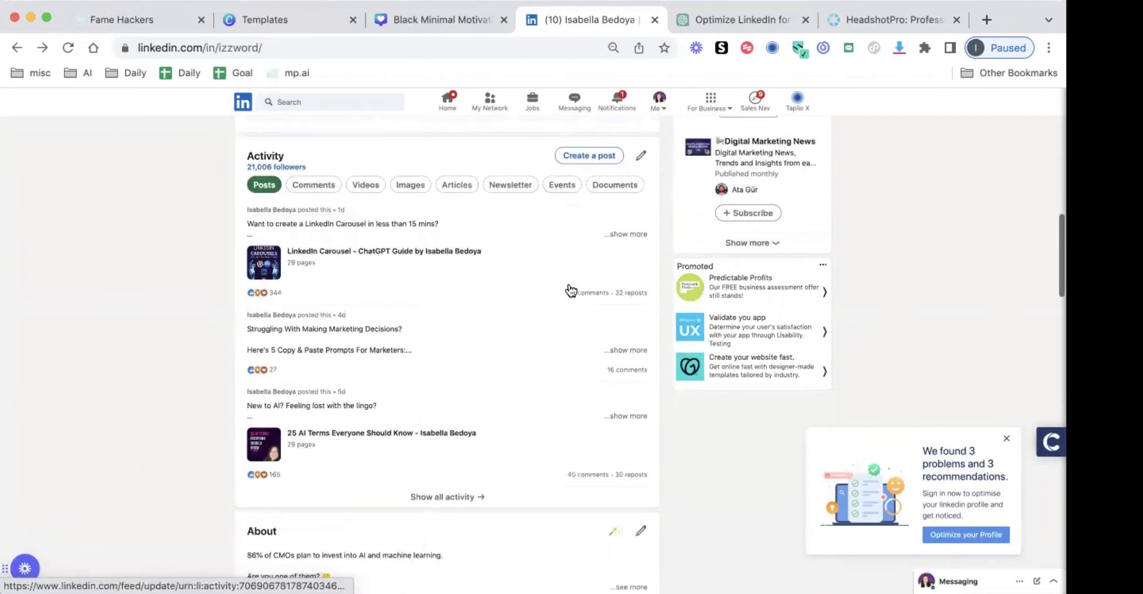
Expand the profile's About section and examine its full text
scroll(571, 290, "down", 2)
left_click(632, 374)
scroll(625, 371, "down", 6)
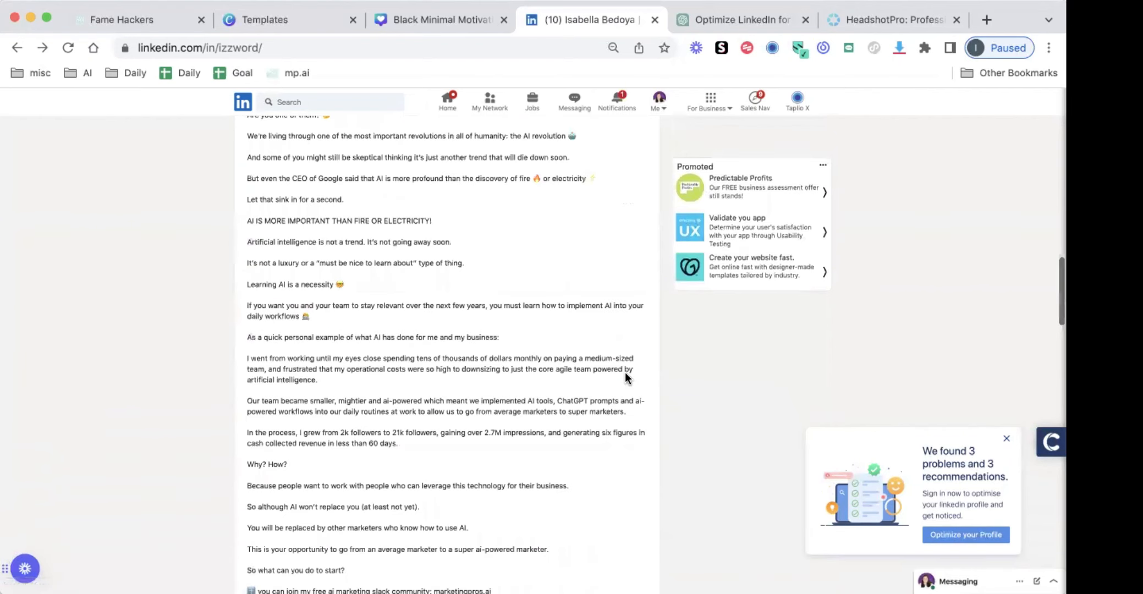
scroll(509, 344, "up", 3)
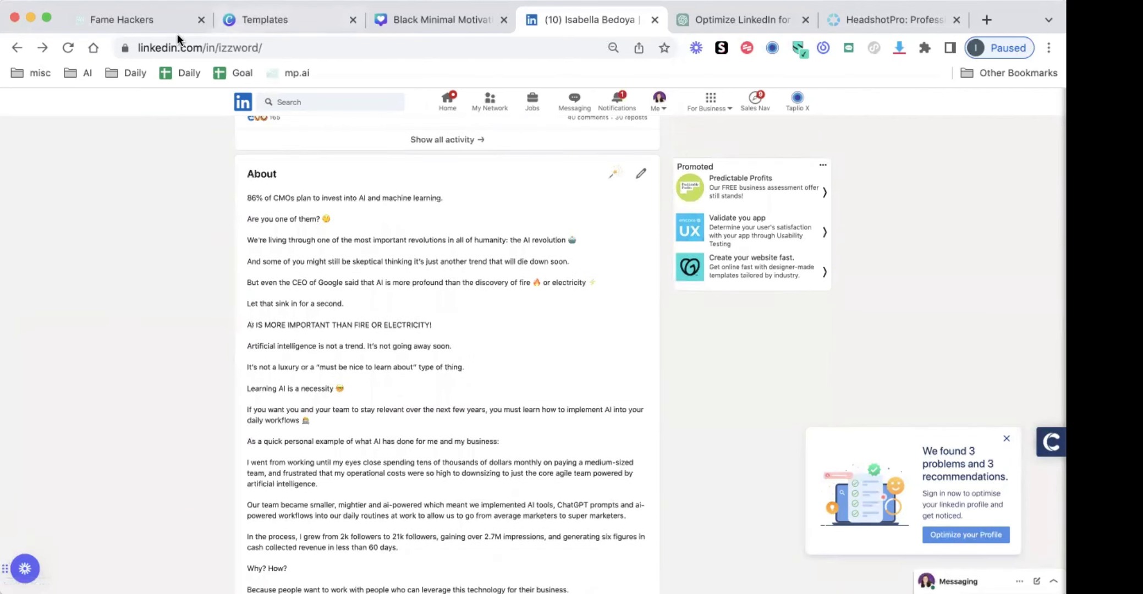
Copy the About-section story prompt from yesterday's LinkedIn Profile Optimization chat in ChatGPT and paste it unsent into today's LinkedIn chat
left_click(722, 26)
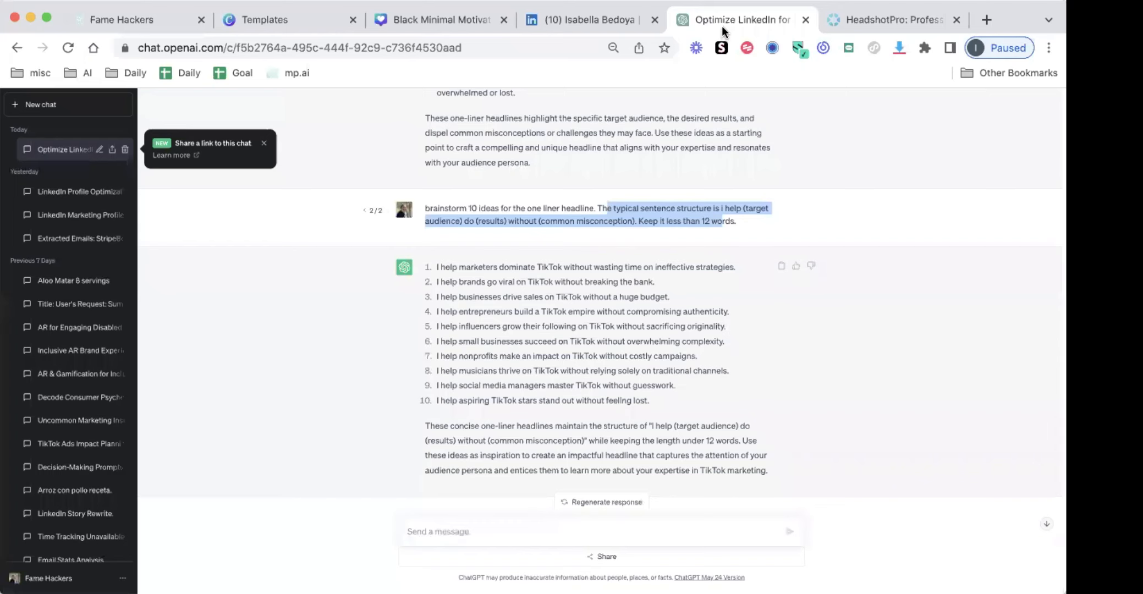
left_click(62, 187)
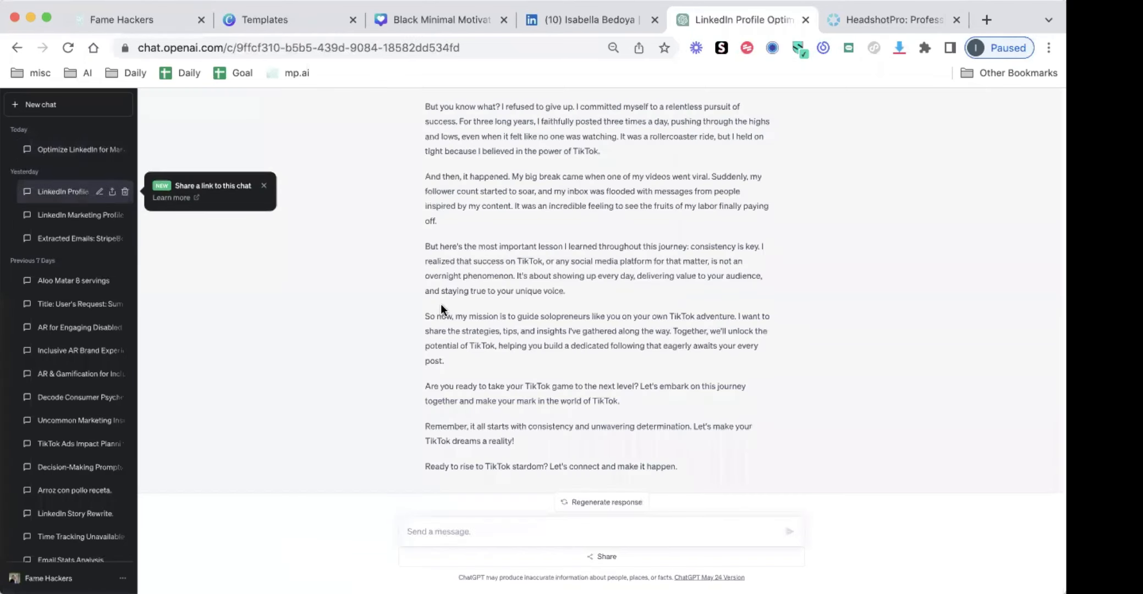
scroll(446, 302, "up", 8)
scroll(445, 300, "down", 3)
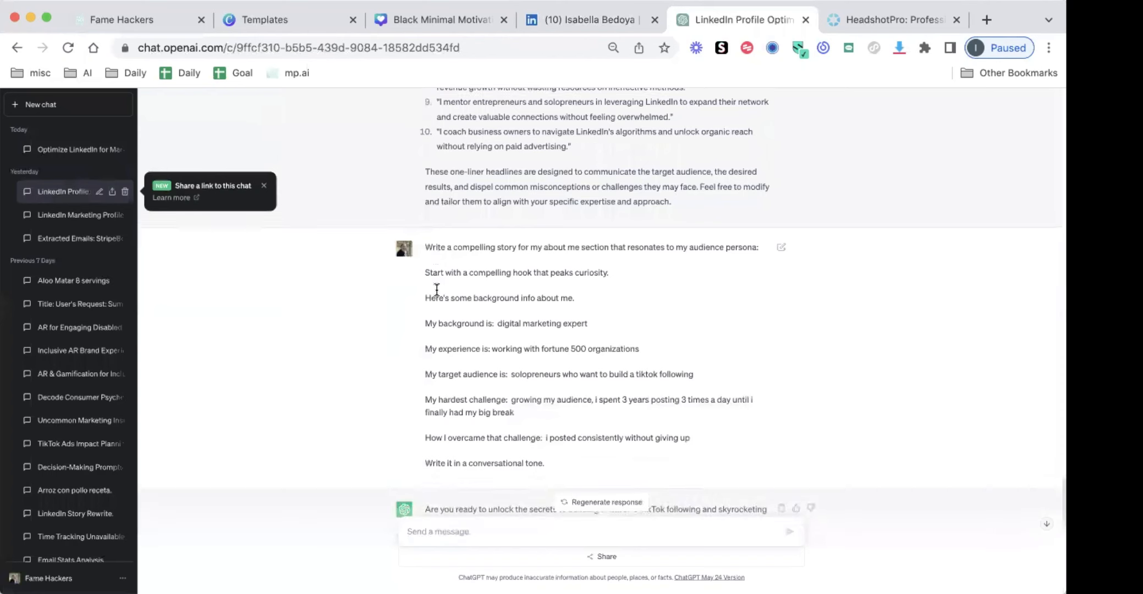
left_click_drag(421, 240, 547, 459)
key("super+c")
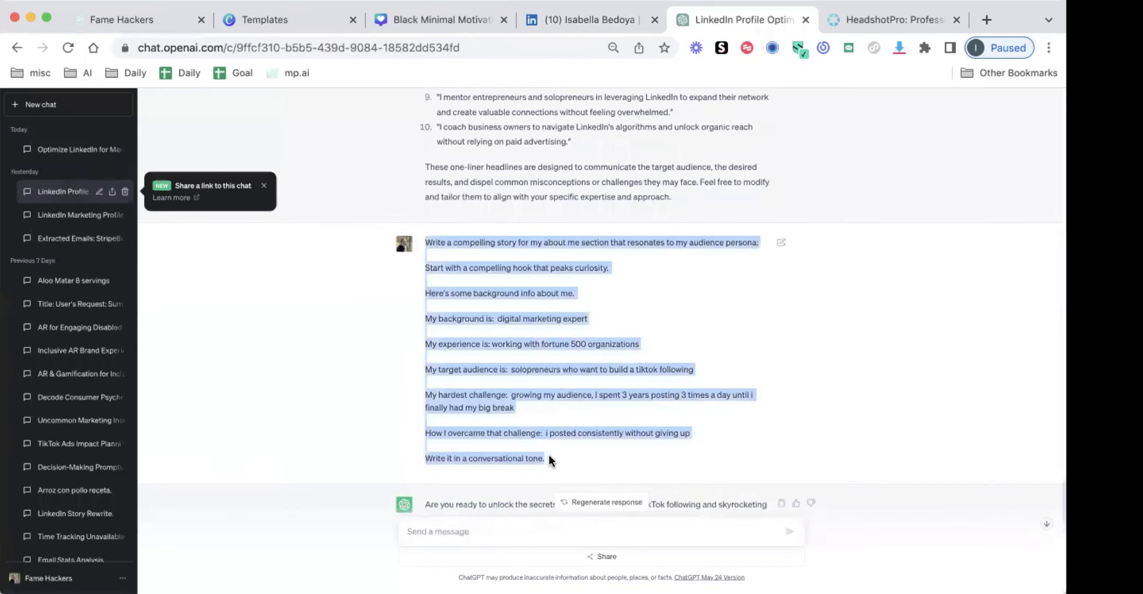
left_click(39, 148)
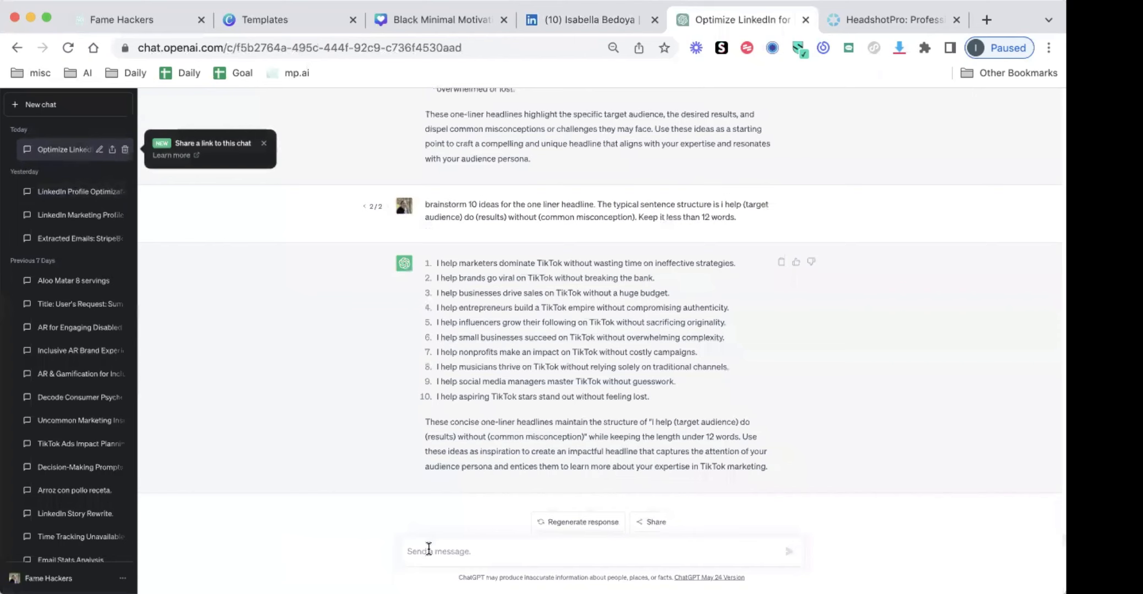
left_click(423, 549)
key("super+v")
Review the pasted prompt's background, experience, target audience, hardest challenge, how it was overcome, and tone lines
scroll(541, 484, "up", 2)
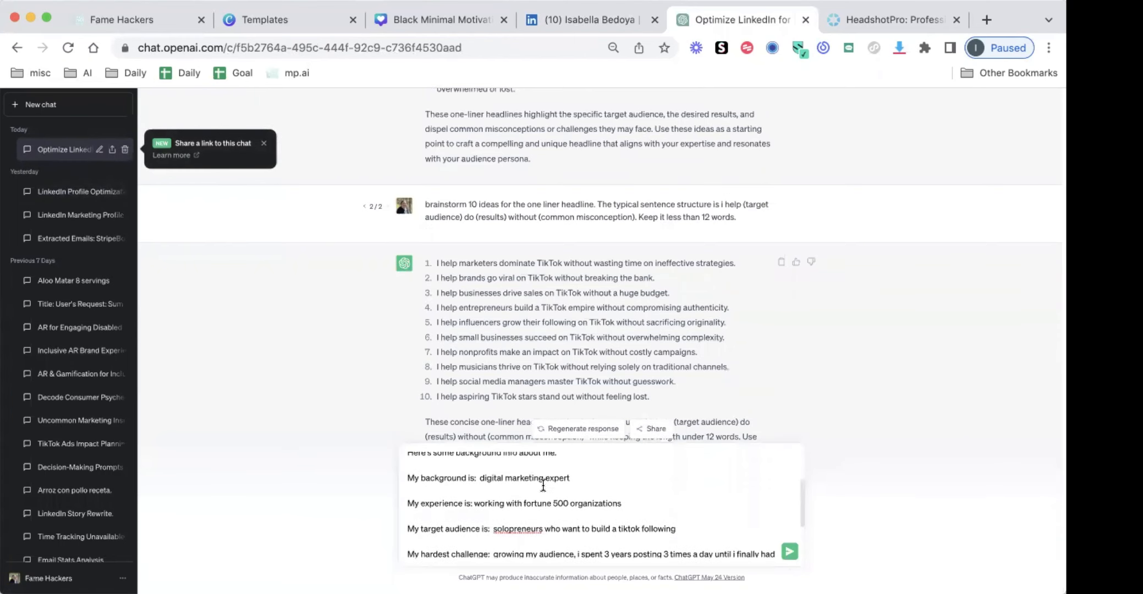
scroll(524, 484, "up", 3)
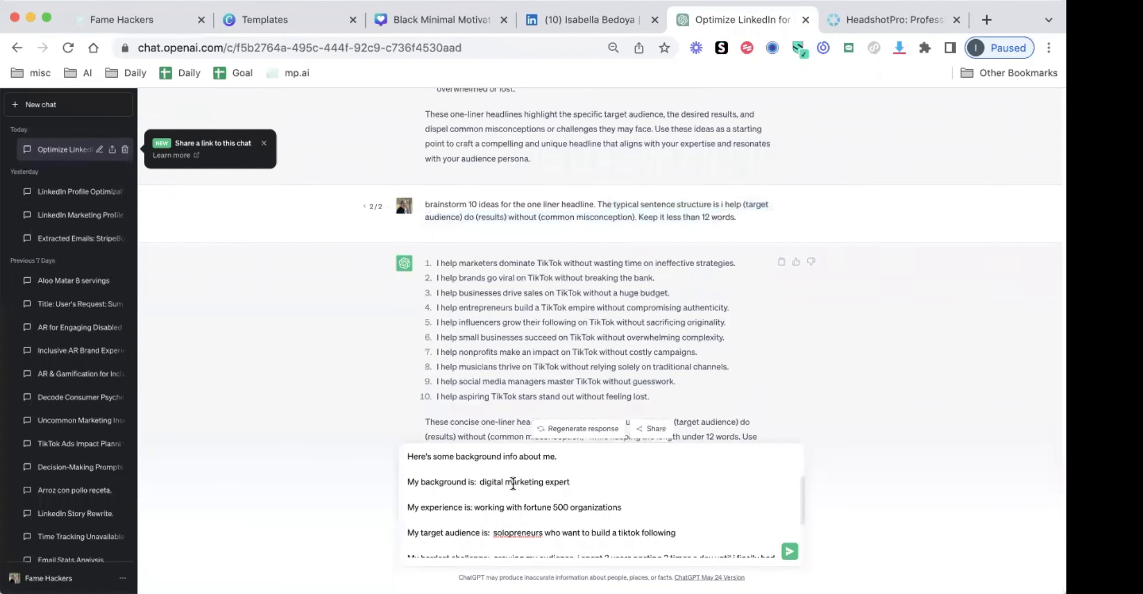
left_click_drag(416, 464, 543, 519)
scroll(543, 520, "down", 5)
scroll(543, 520, "up", 2)
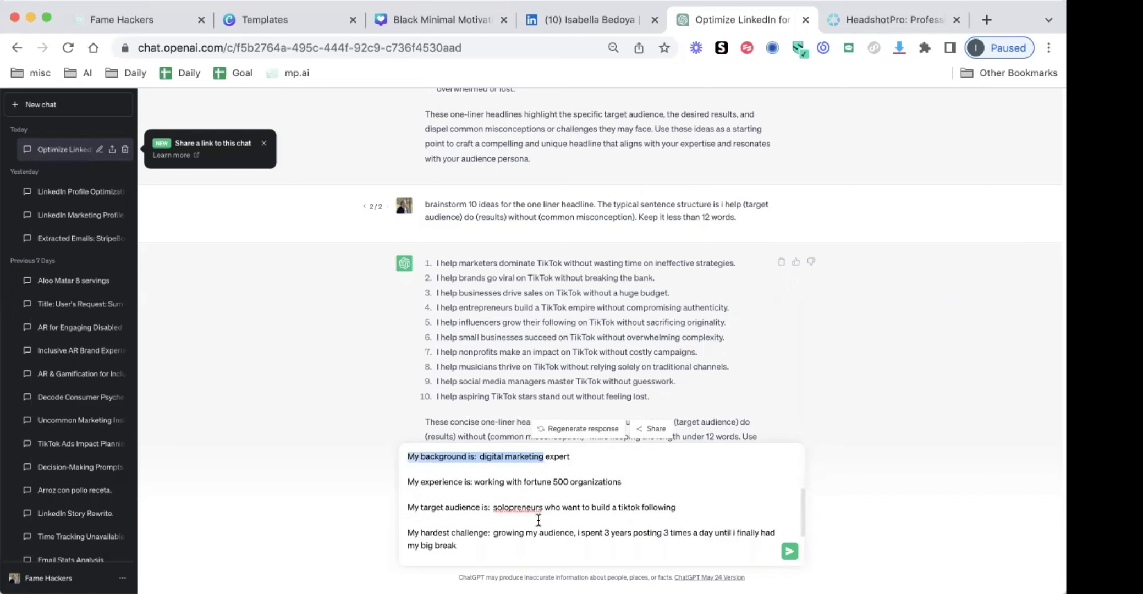
left_click_drag(492, 483, 573, 493)
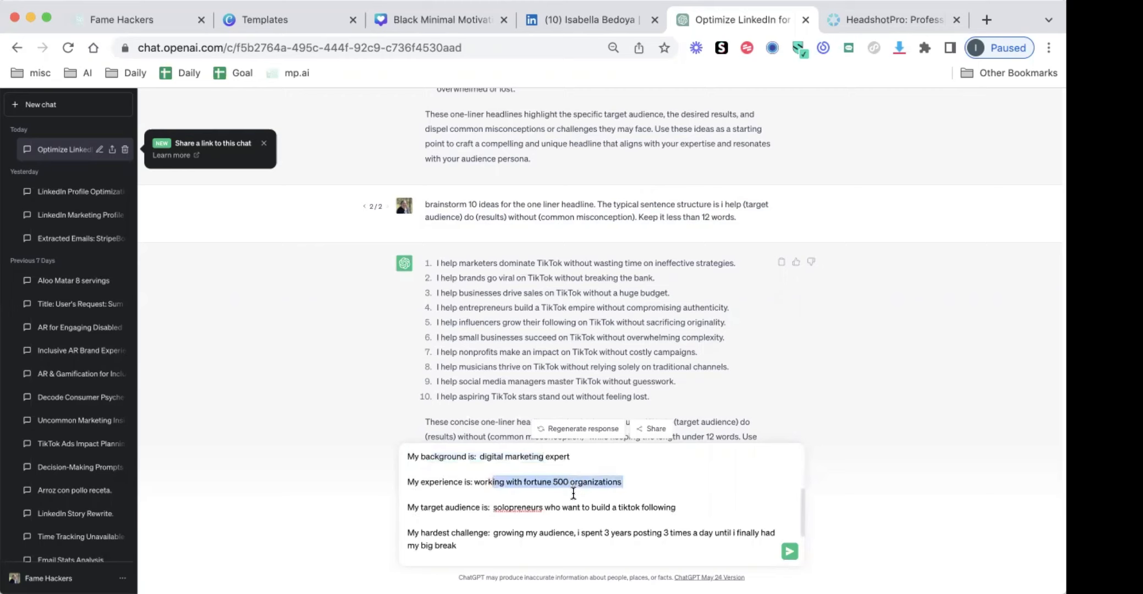
left_click(513, 516)
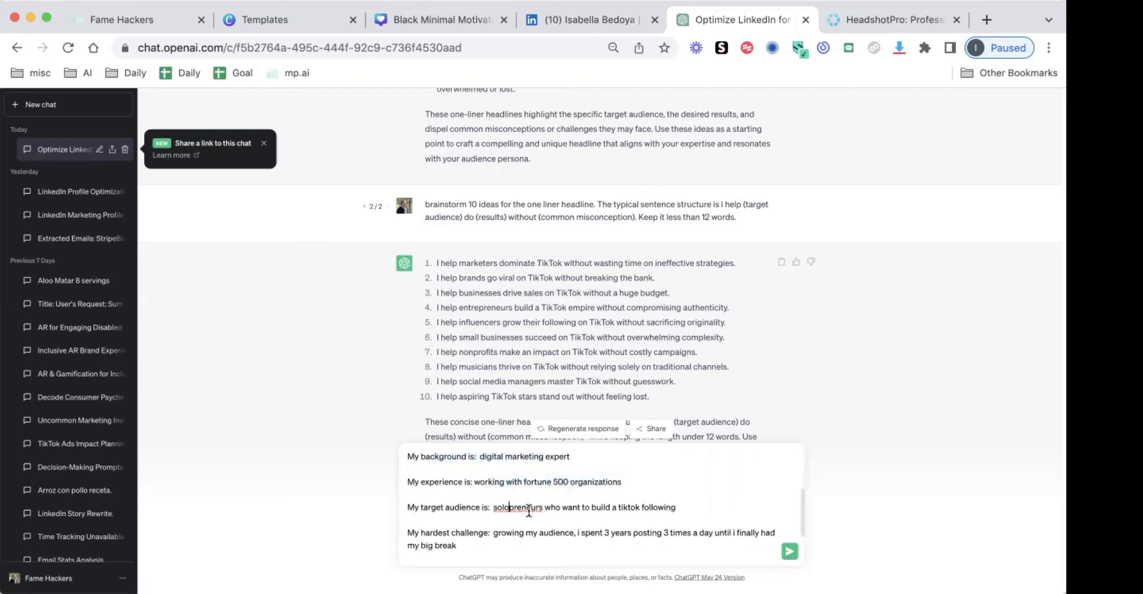
scroll(529, 511, "down", 1)
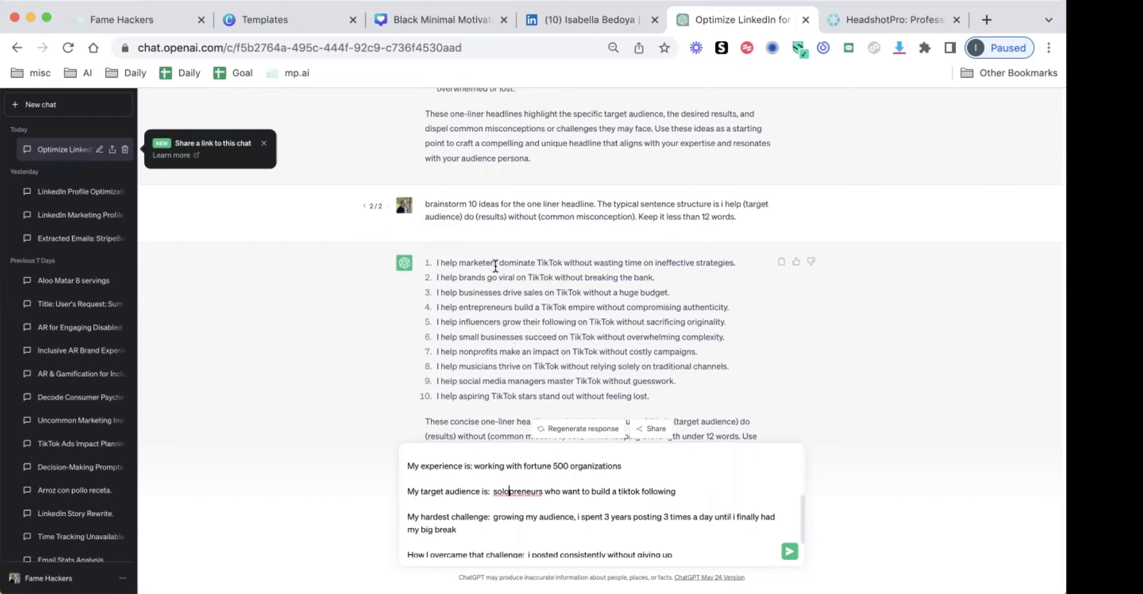
left_click(509, 494)
scroll(581, 482, "down", 1)
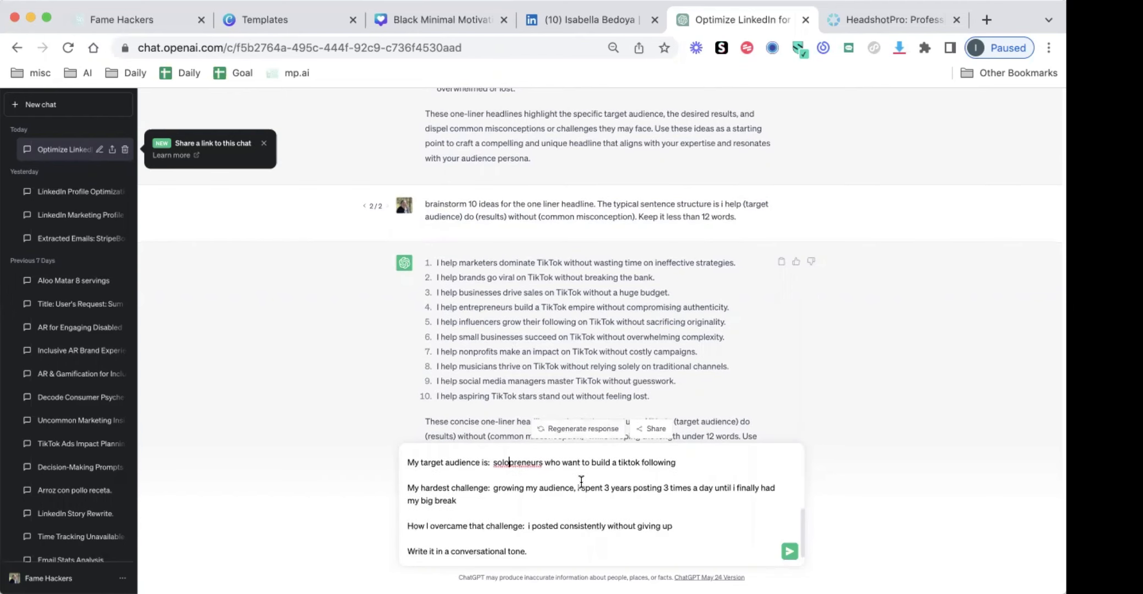
left_click(536, 499)
left_click_drag(529, 525, 673, 527)
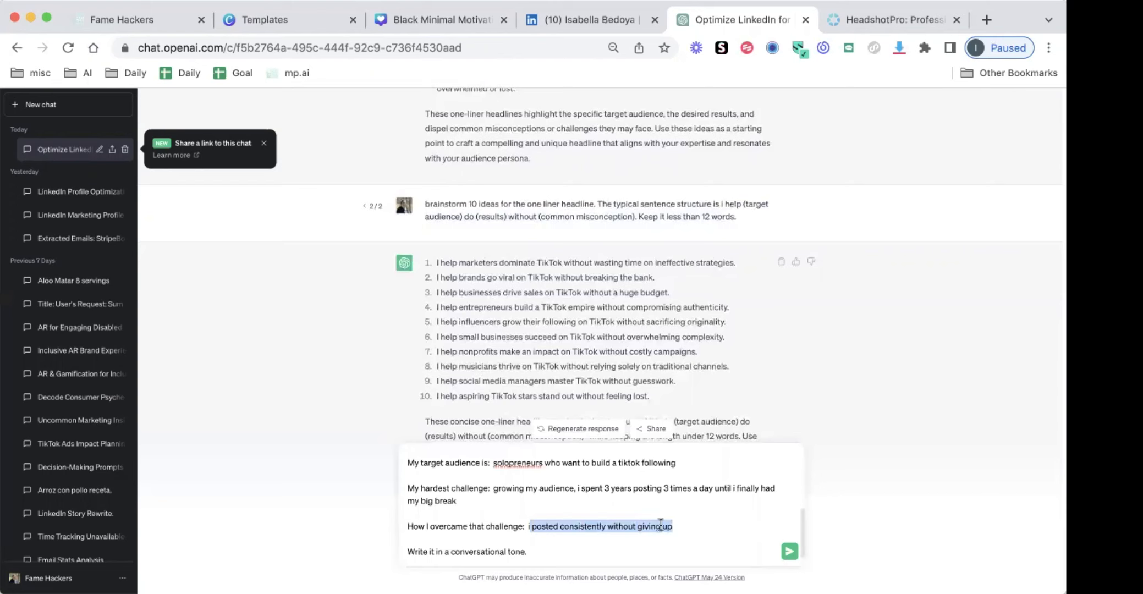
left_click(539, 550)
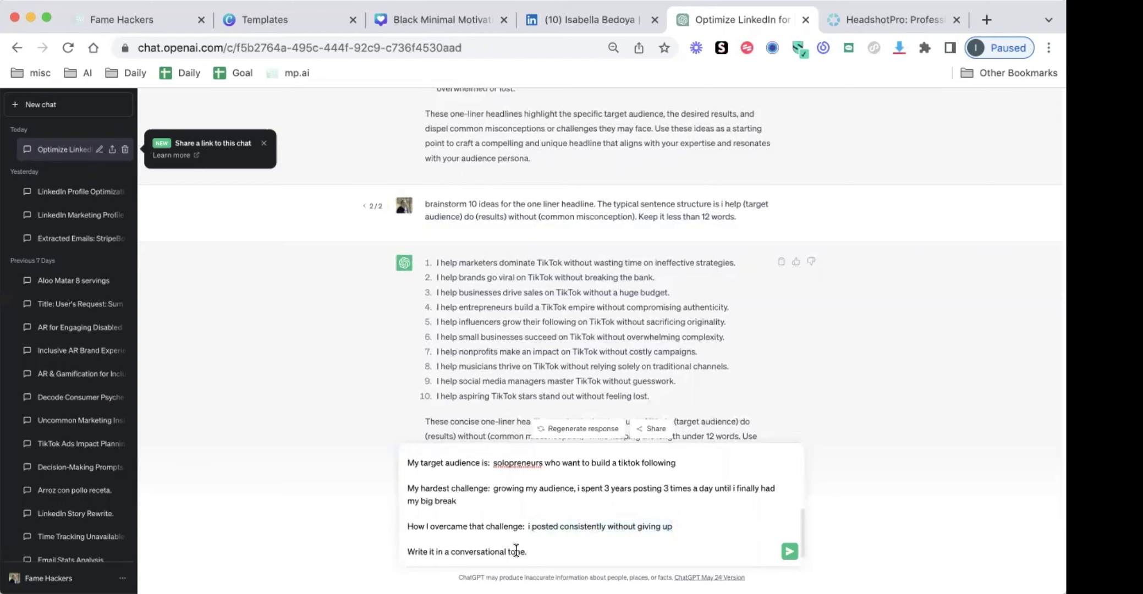
Extend the prompt's last line to "Write it in a conversational tone that resonates and triggers emotions." and send it
double_click(470, 552)
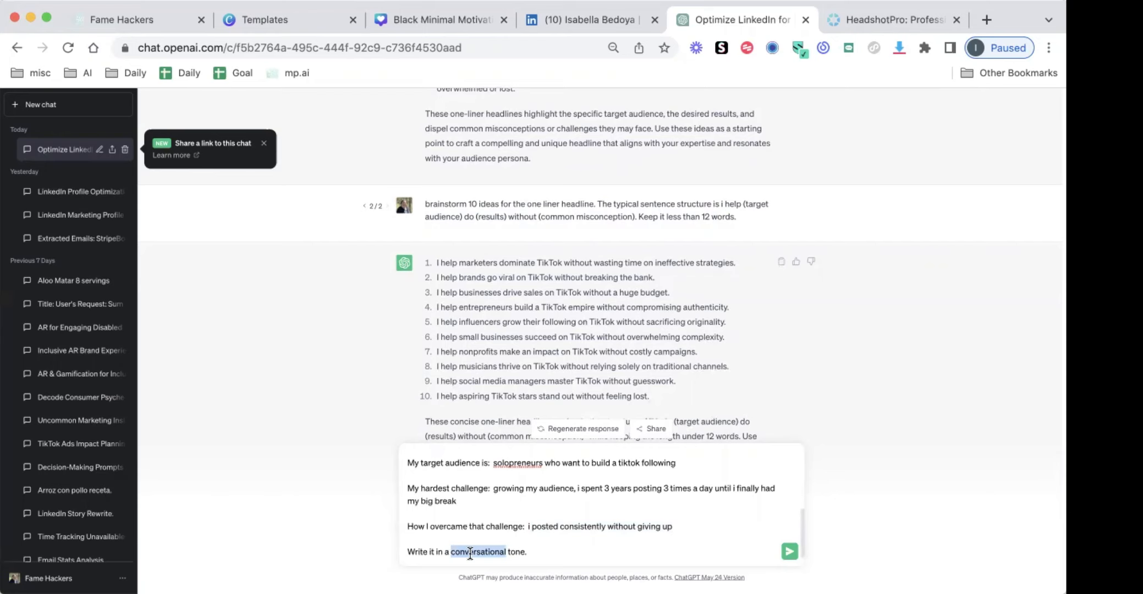
left_click(507, 551)
type("that resonates and triggers emotions")
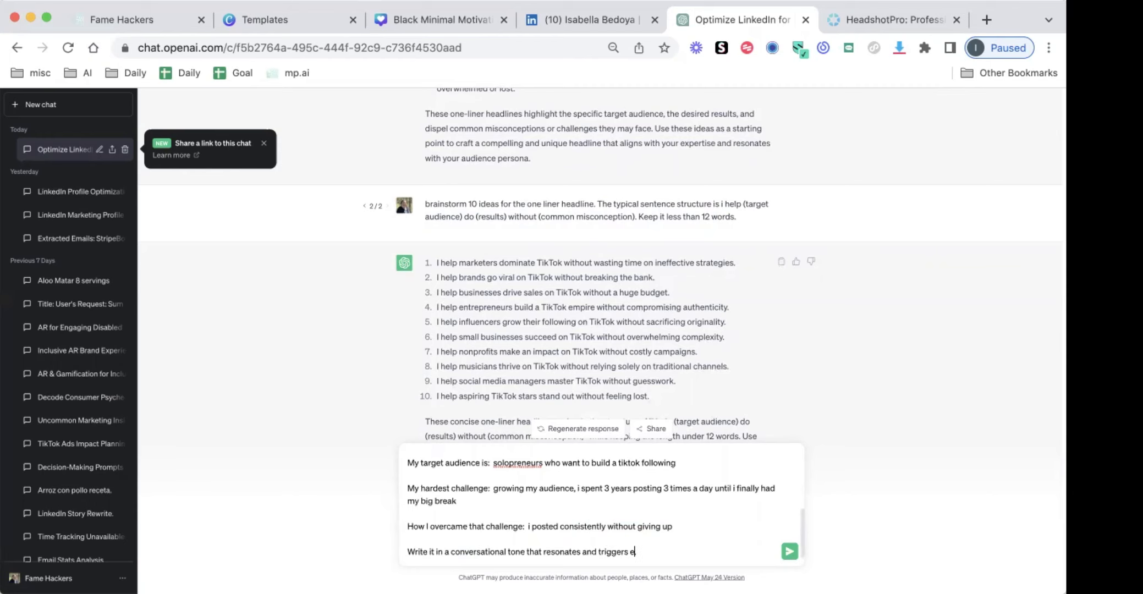
key("Return")
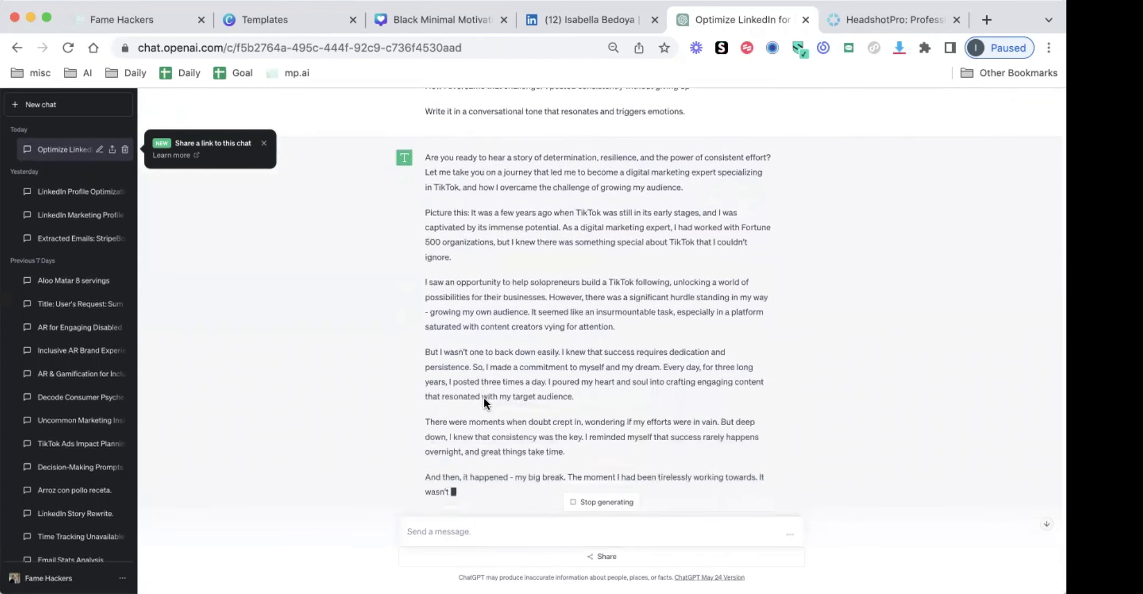
Read through the generated About story, from its opening hook to the closing lines
left_click_drag(438, 141, 534, 148)
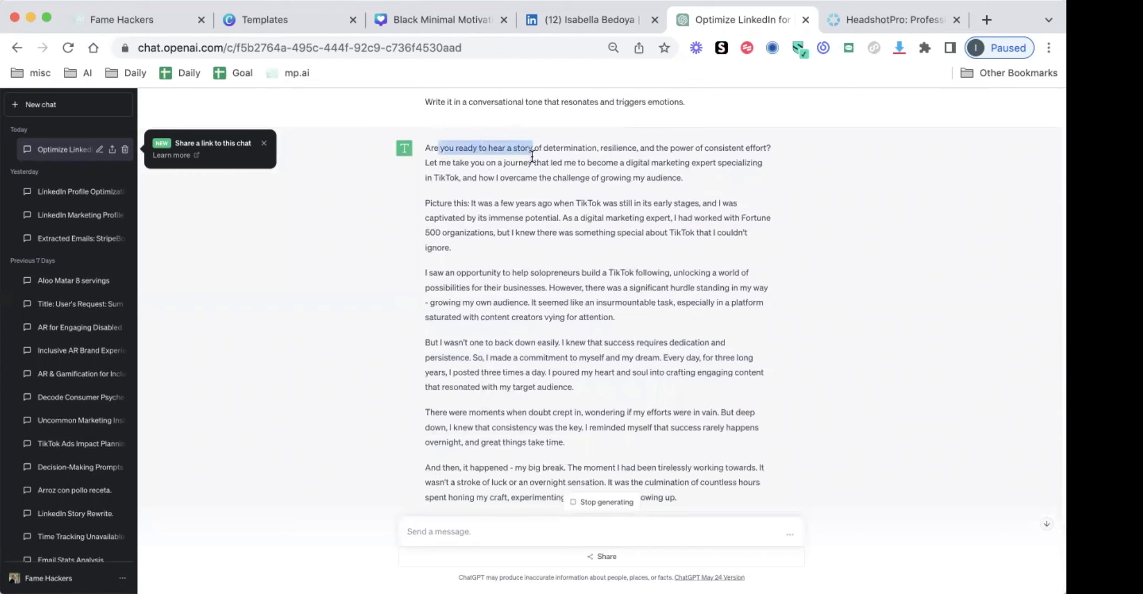
triple_click(523, 147)
left_click(520, 238)
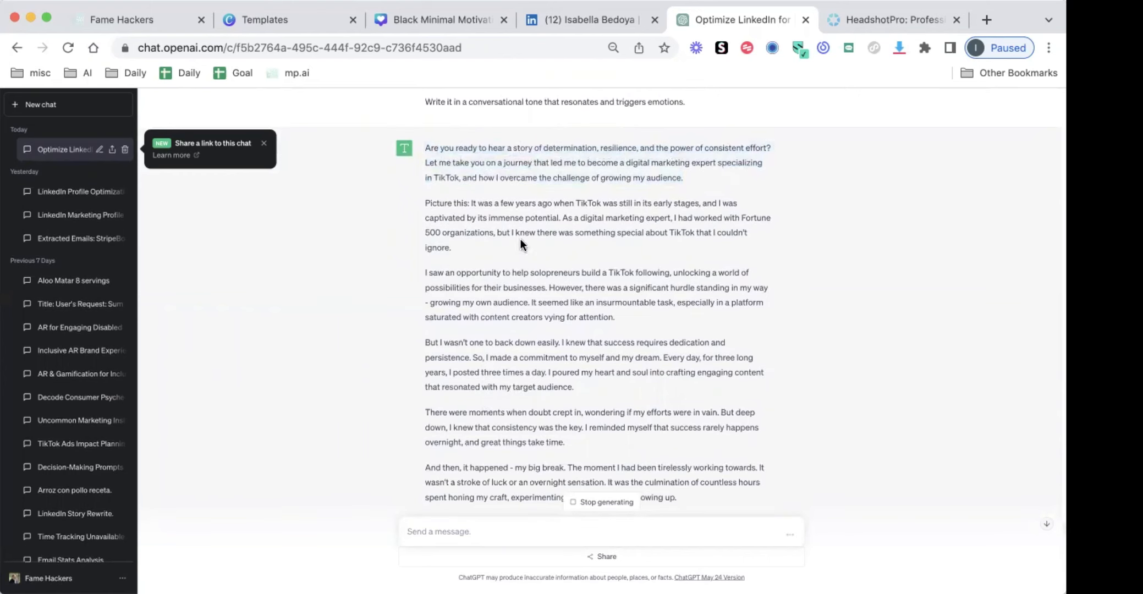
scroll(487, 443, "down", 5)
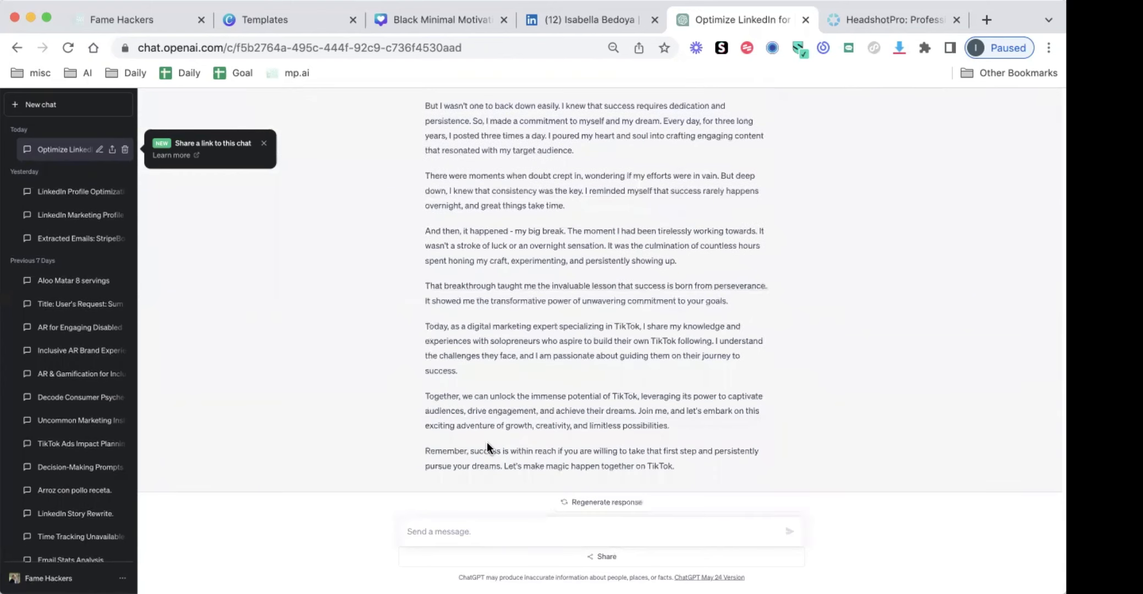
scroll(487, 442, "up", 2)
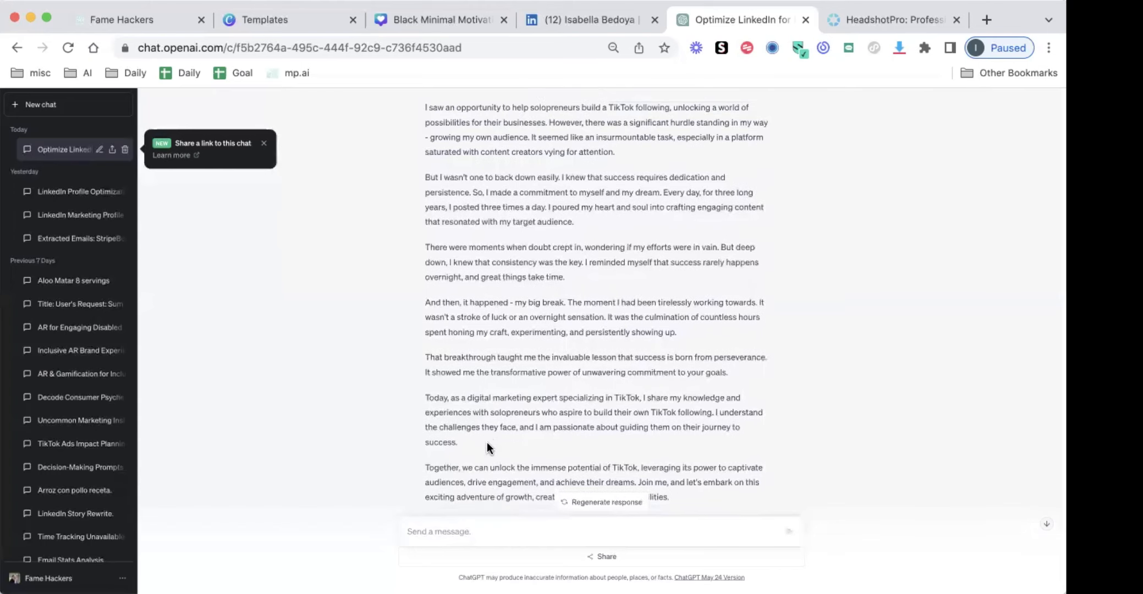
Send the follow-up prompt "brainstorm 10 different compelling hooks that create curiosity to want to read more"
scroll(487, 442, "down", 2)
type("brai")
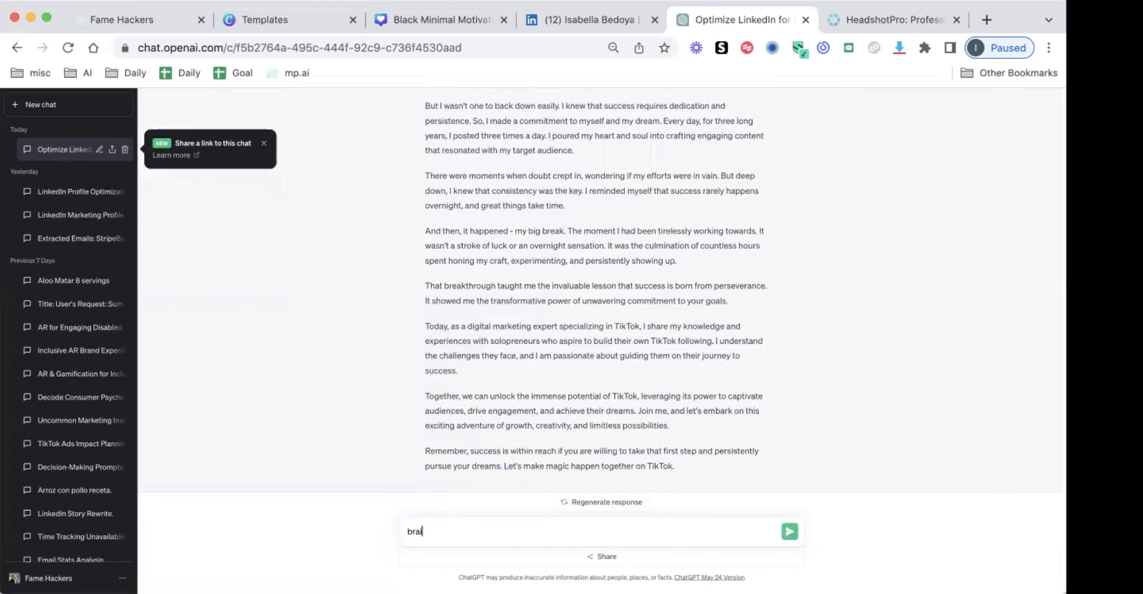
type("nstorm 10 different compelling ")
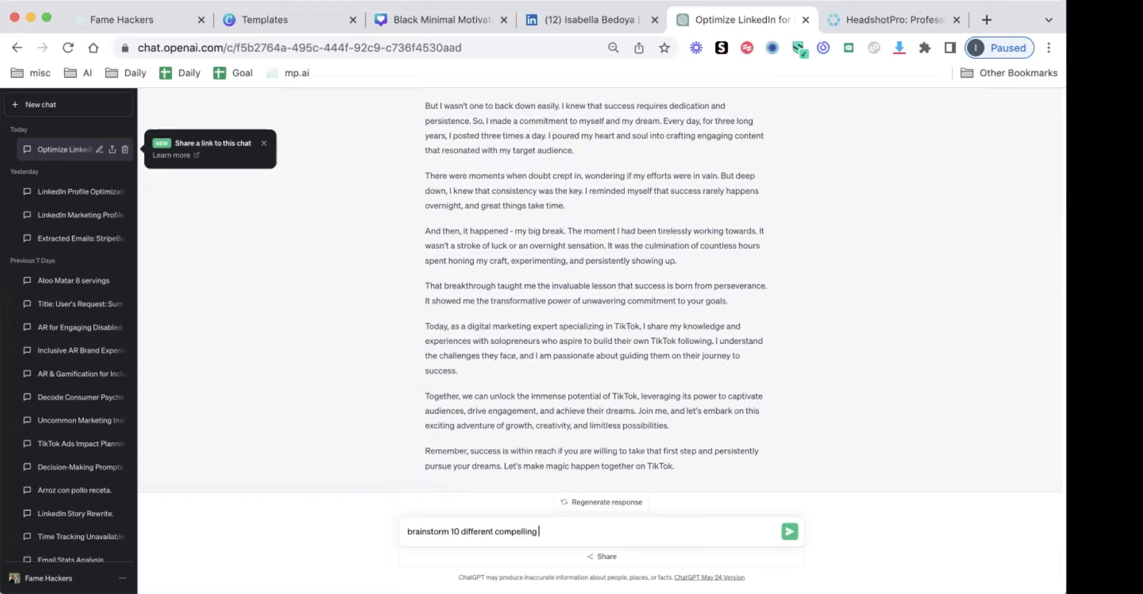
type("hooks that create curiosity to wa")
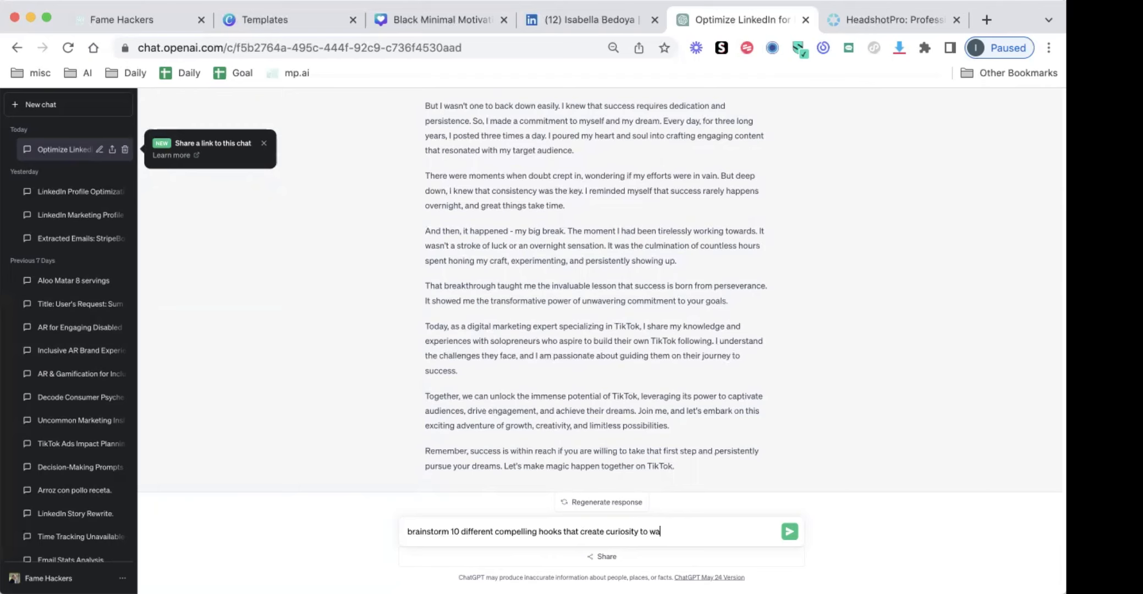
type("nt to read more")
key("Return")
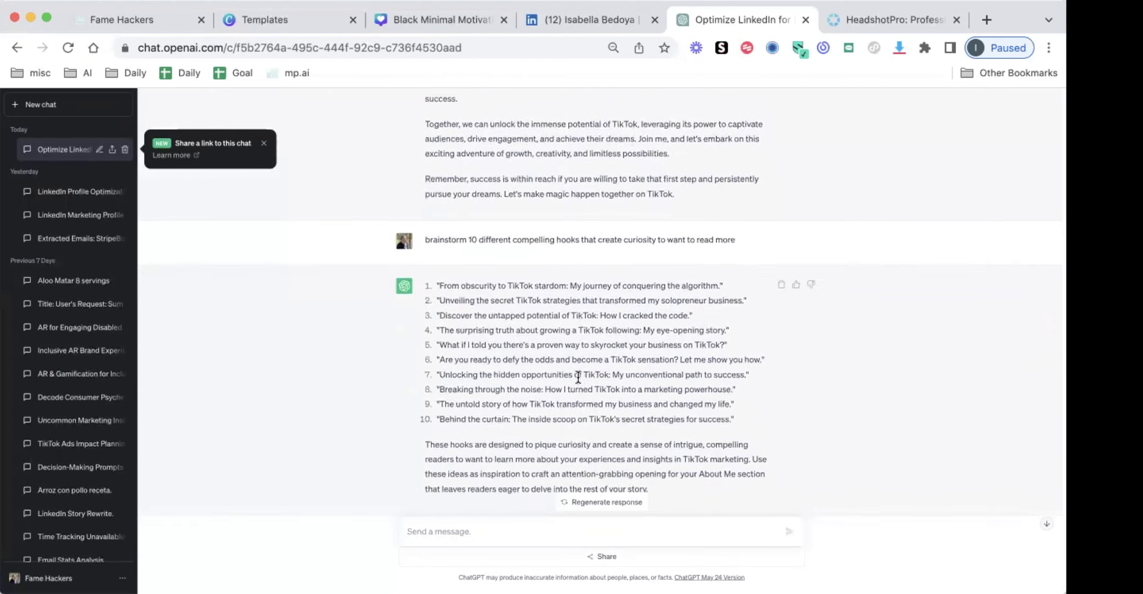
Review the suggested hooks and compare them with the generated story's opening paragraph
scroll(567, 418, "up", 2)
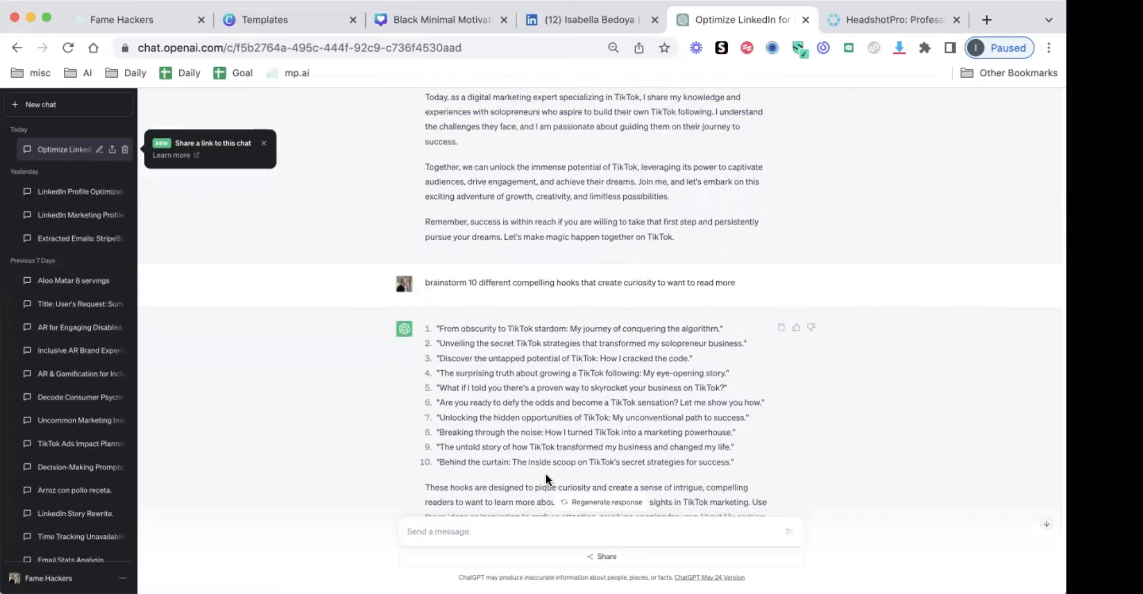
scroll(546, 478, "up", 8)
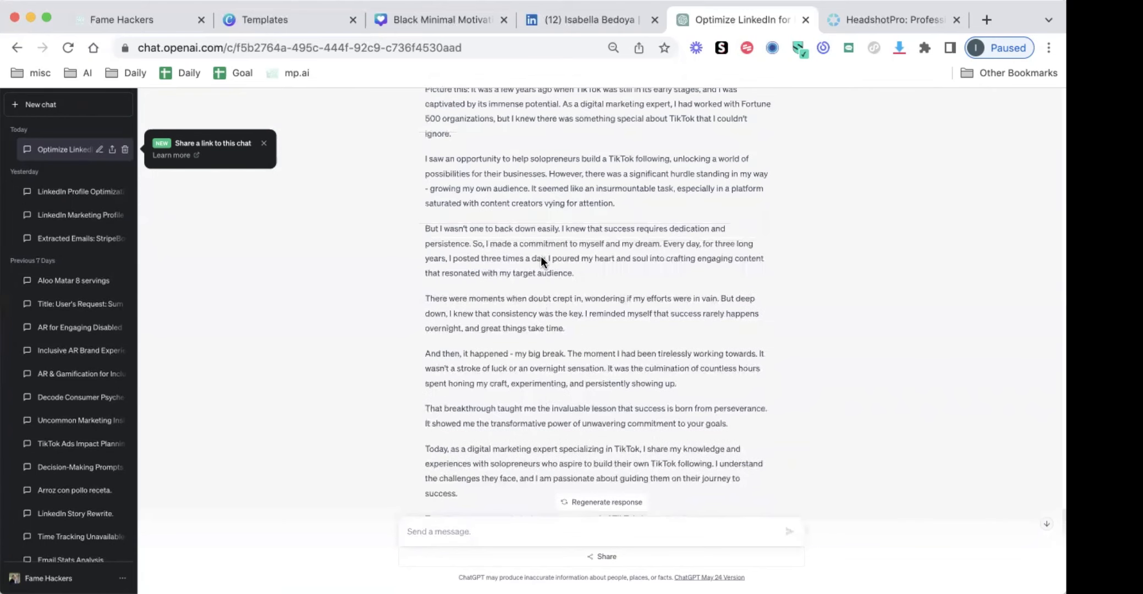
scroll(541, 259, "up", 4)
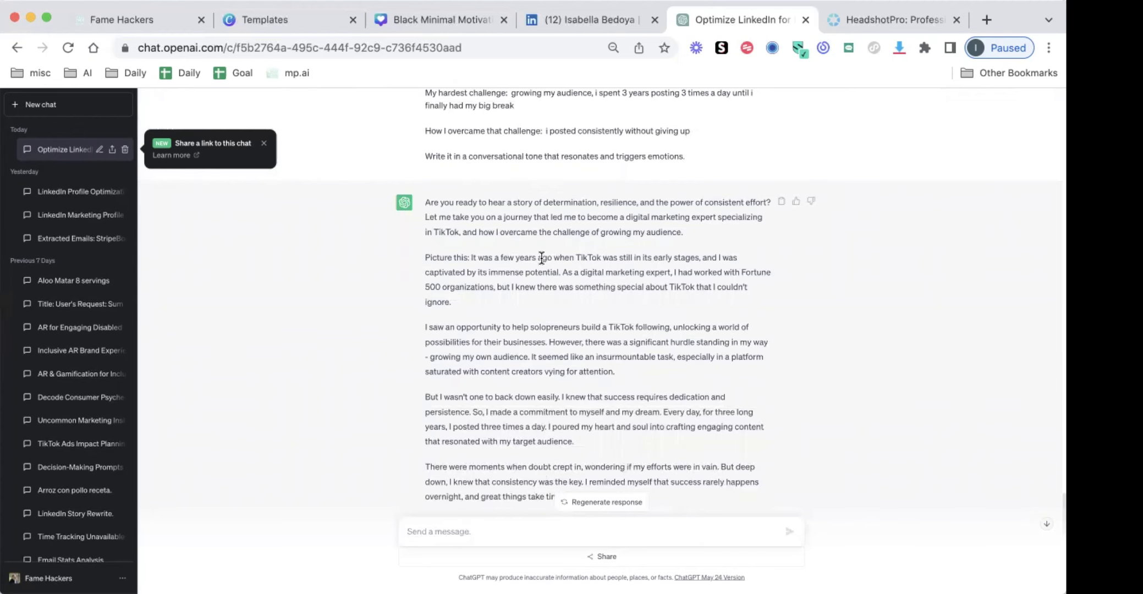
Return to the LinkedIn profile and examine the About section from its opening hook to the three numbered calls to action
left_click(584, 16)
scroll(458, 246, "down", 3)
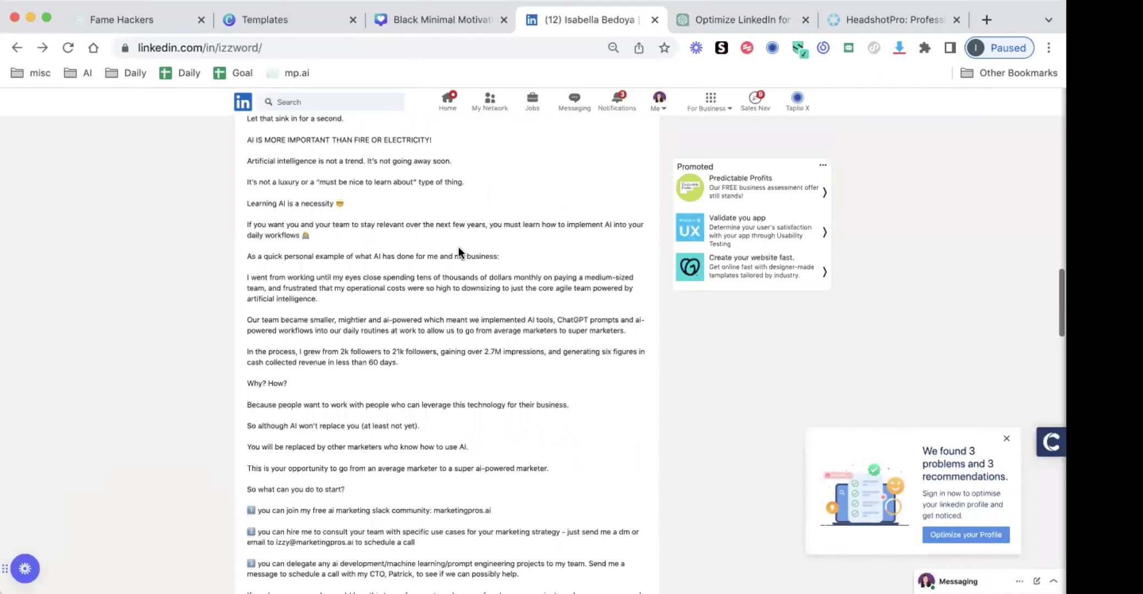
scroll(459, 250, "up", 3)
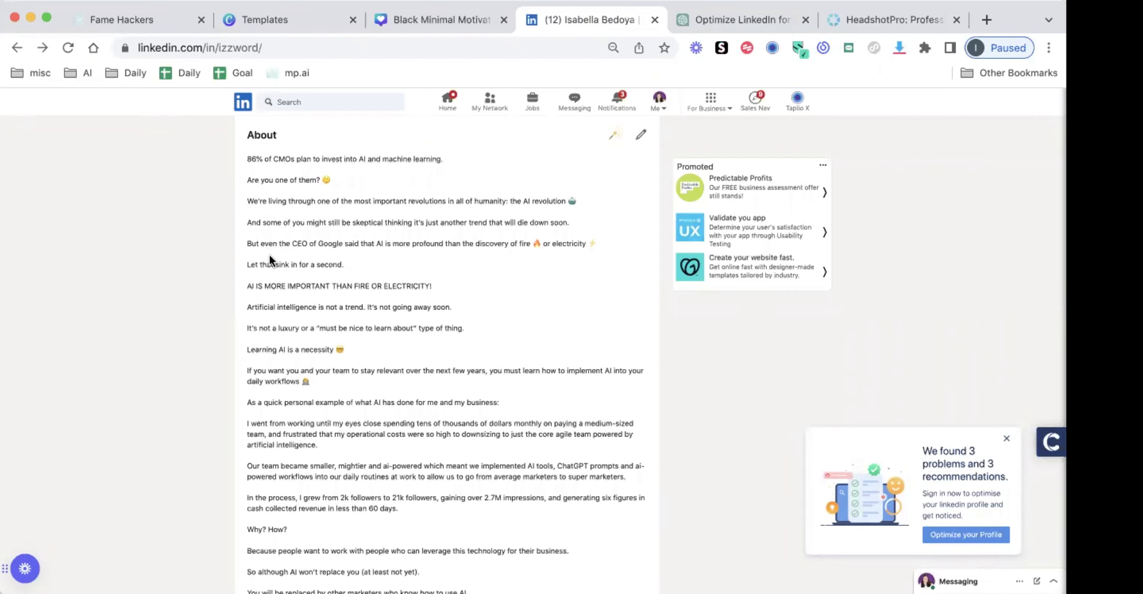
scroll(262, 252, "down", 2)
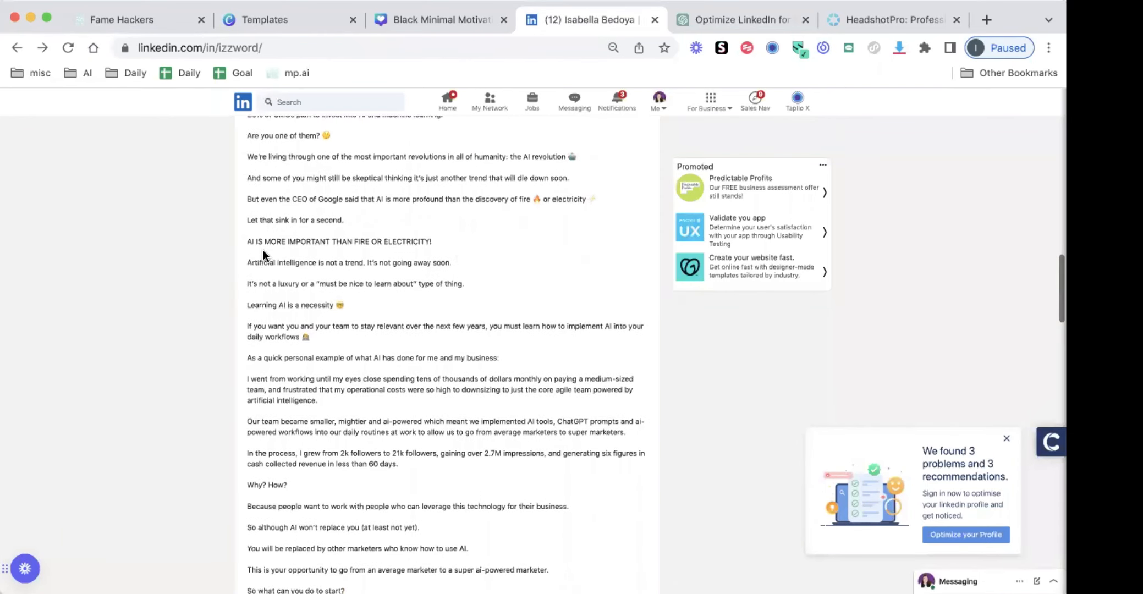
scroll(263, 252, "up", 4)
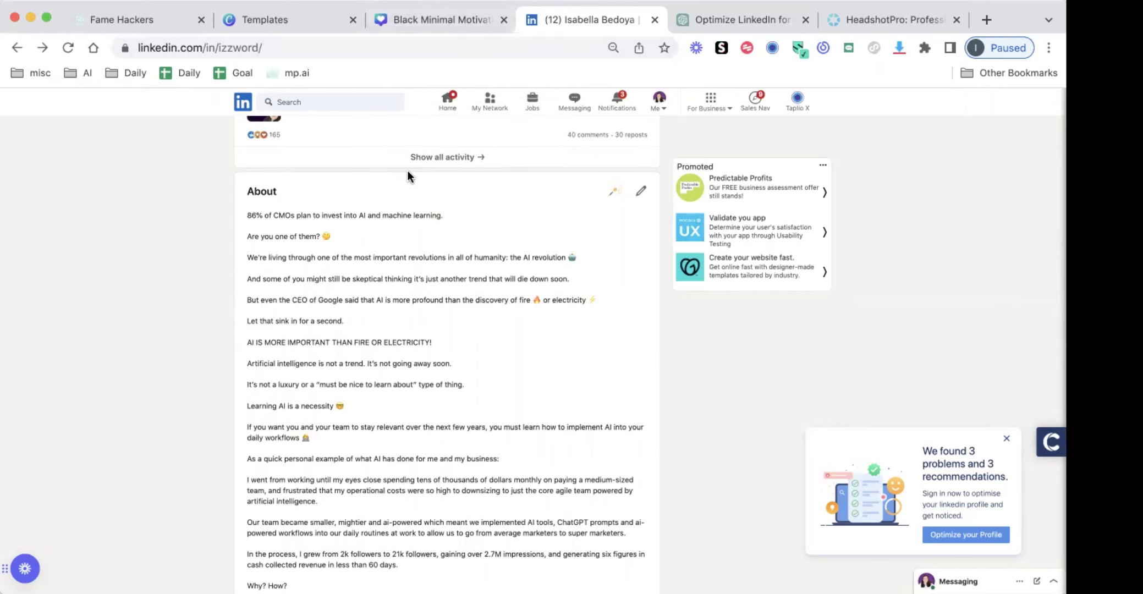
scroll(413, 224, "down", 5)
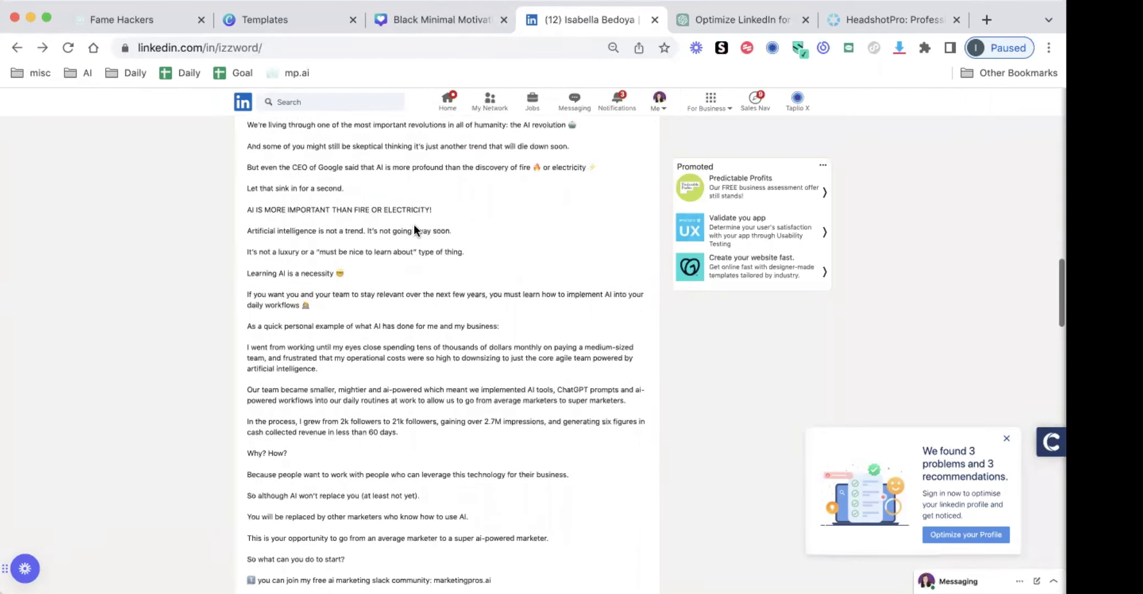
scroll(414, 230, "up", 2)
scroll(414, 230, "down", 10)
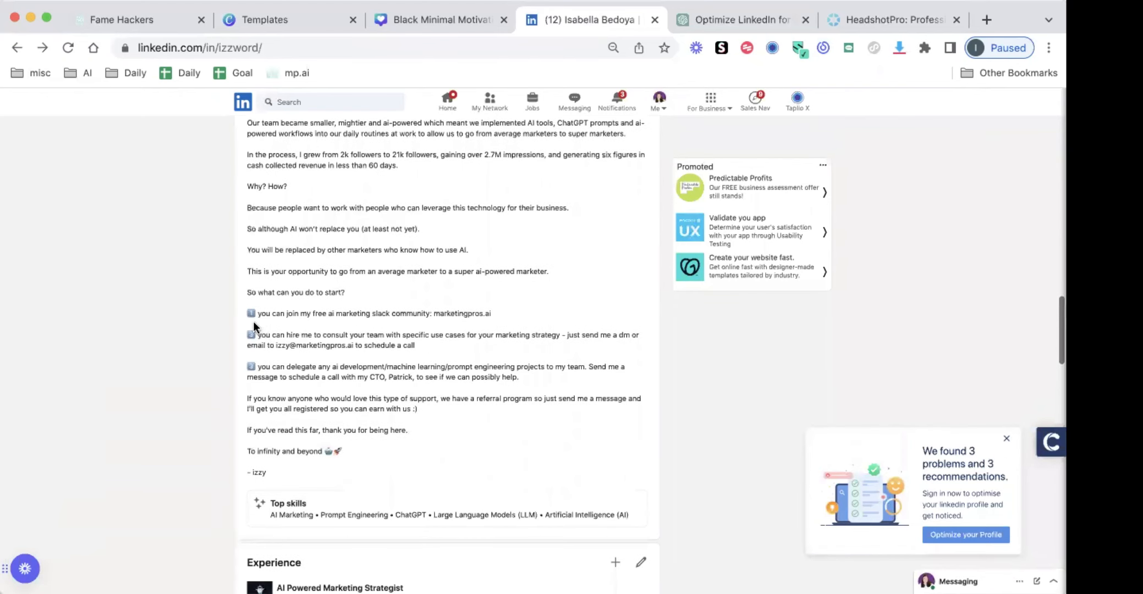
left_click_drag(242, 312, 523, 378)
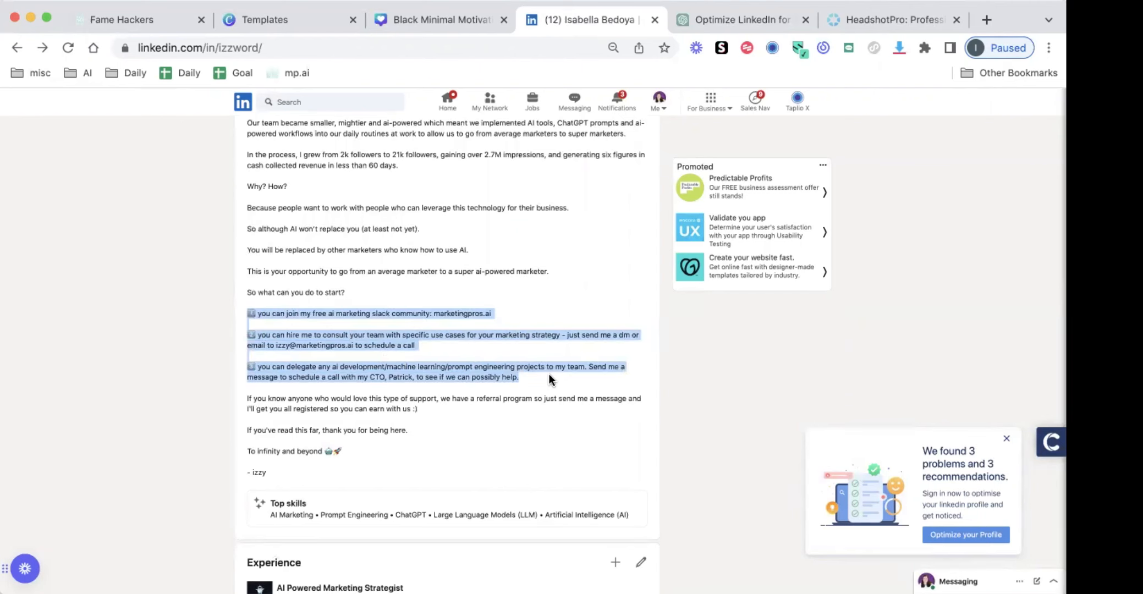
Highlight the Slack community link and the consulting call to action in the About section, and read on to its closing lines
left_click_drag(500, 314, 433, 315)
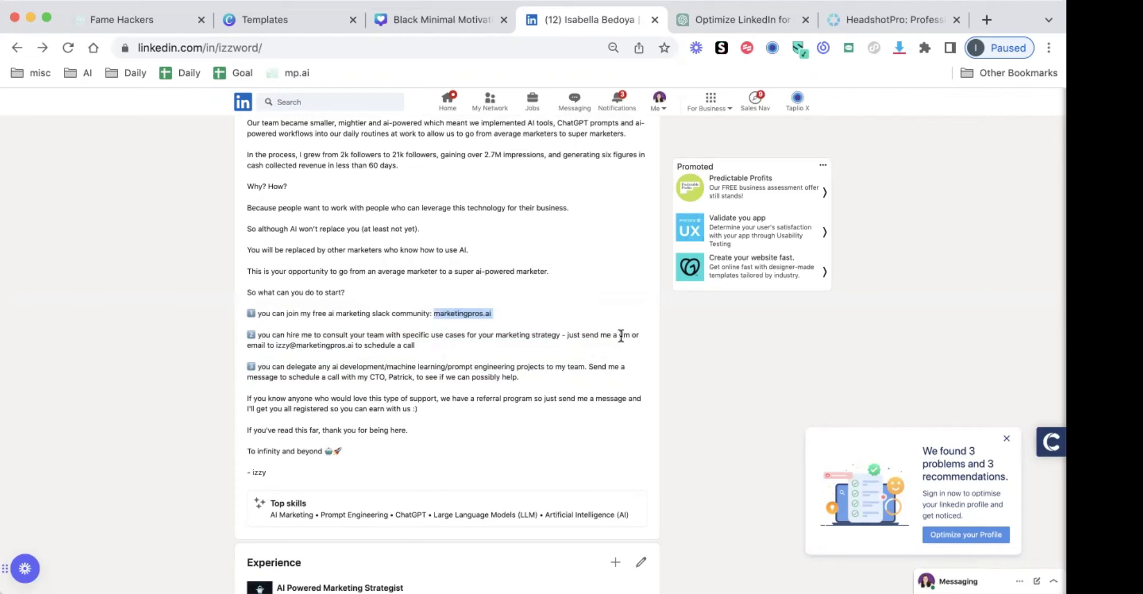
left_click_drag(624, 334, 631, 335)
left_click_drag(287, 337, 412, 341)
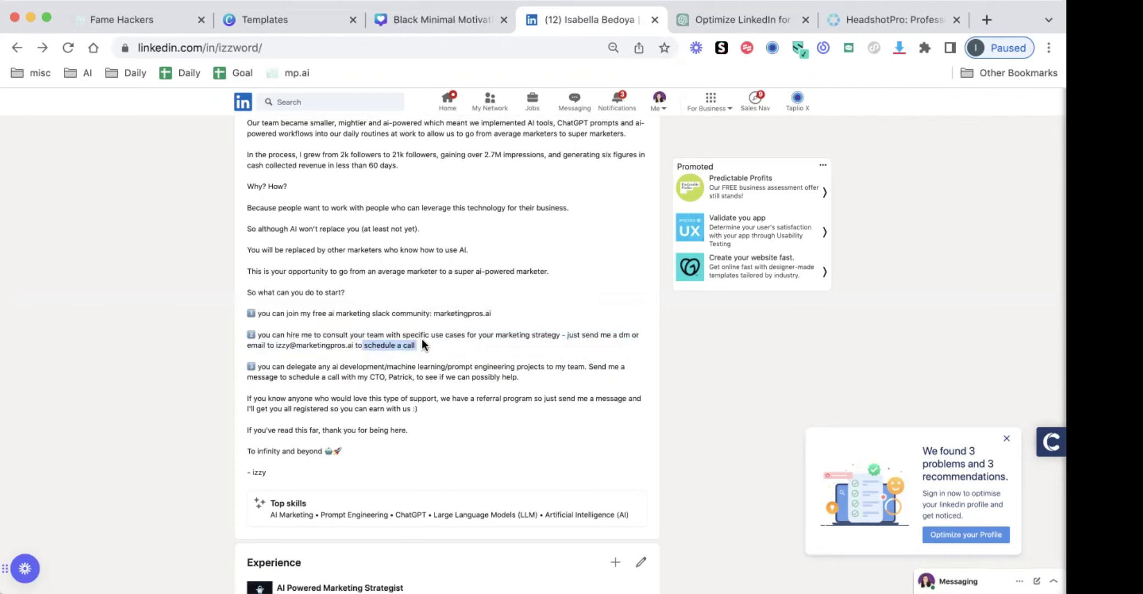
left_click(438, 349)
left_click_drag(426, 343, 416, 334)
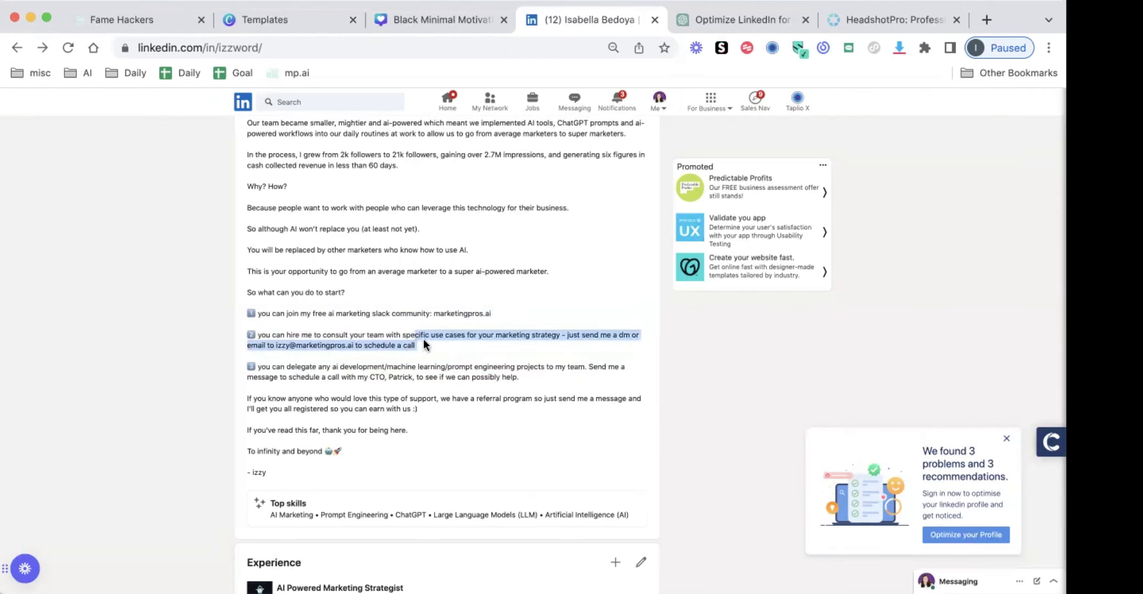
left_click(431, 342)
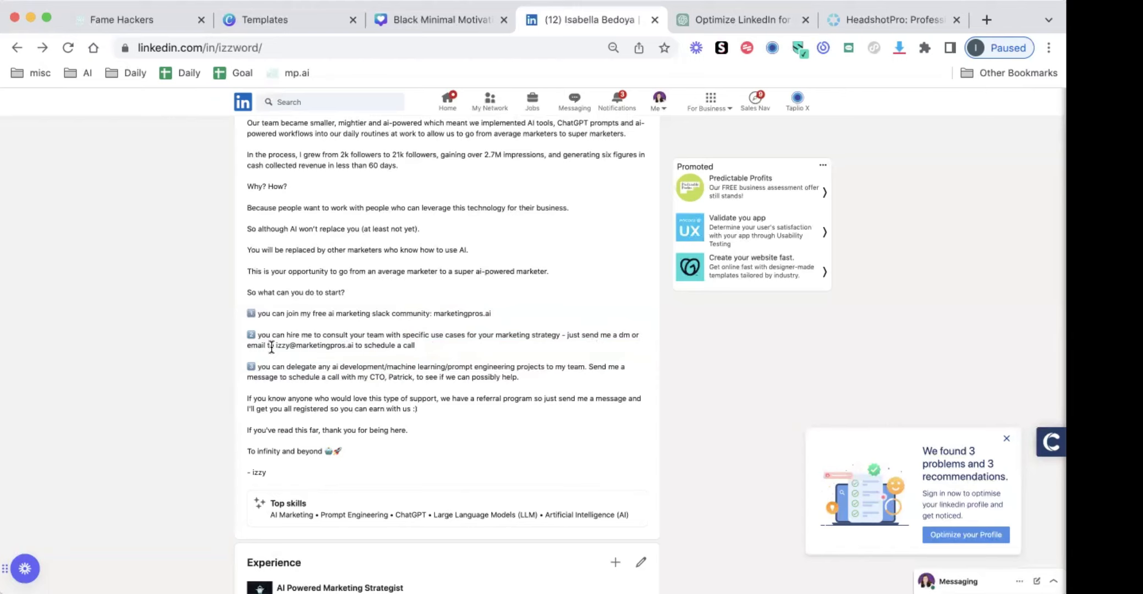
scroll(271, 346, "down", 2)
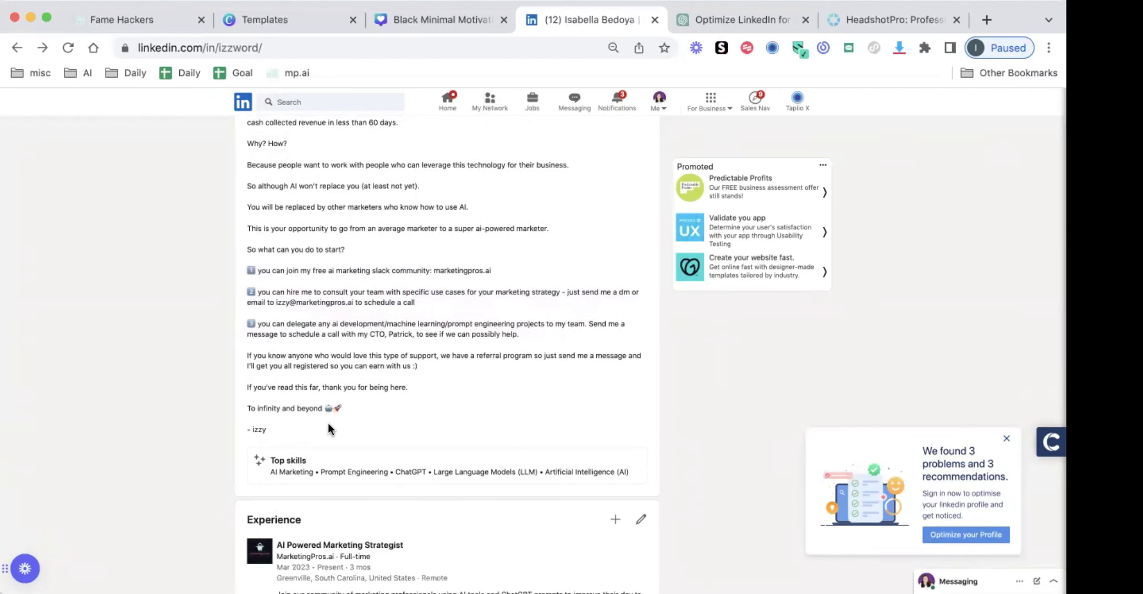
Look back over the LinkedIn profile up to its banner and headline, and return to the generated About story in ChatGPT
scroll(328, 423, "up", 6)
scroll(328, 423, "up", 15)
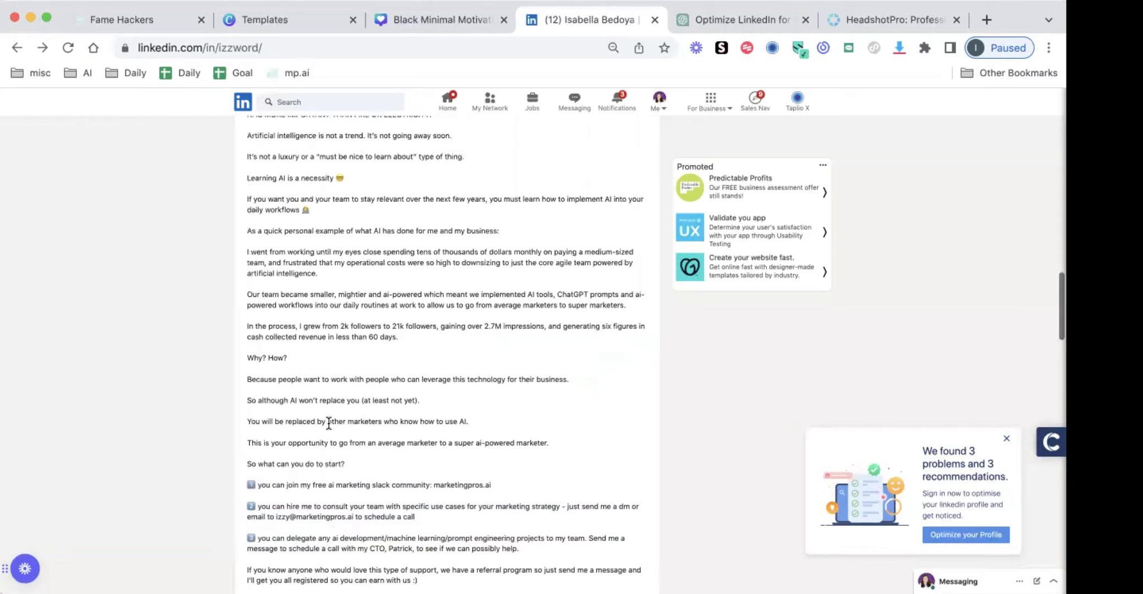
scroll(327, 428, "up", 10)
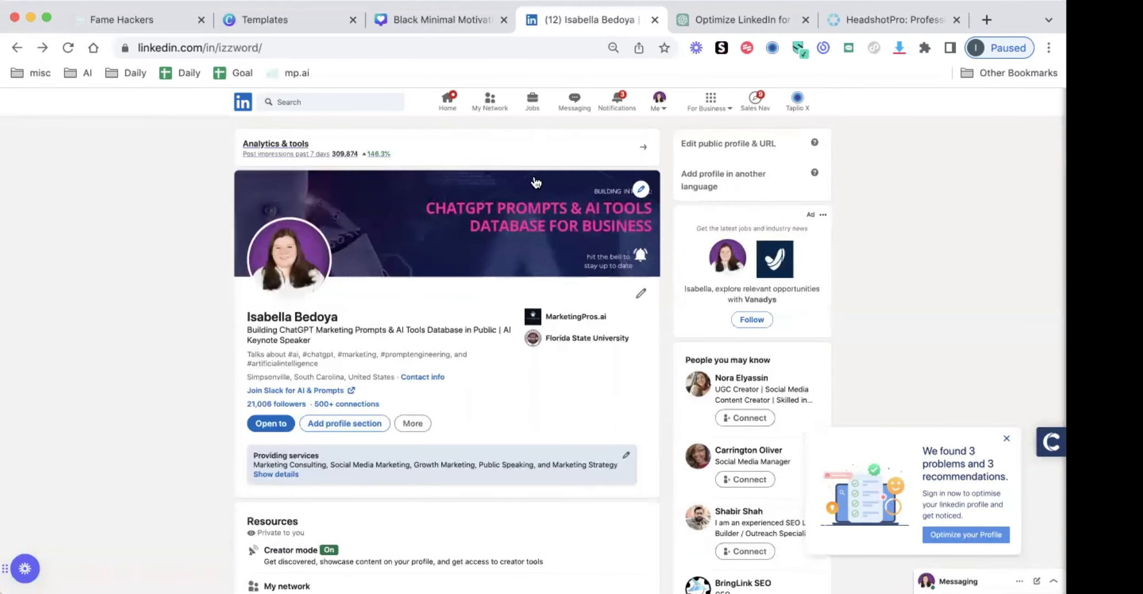
left_click(723, 20)
scroll(347, 397, "down", 15)
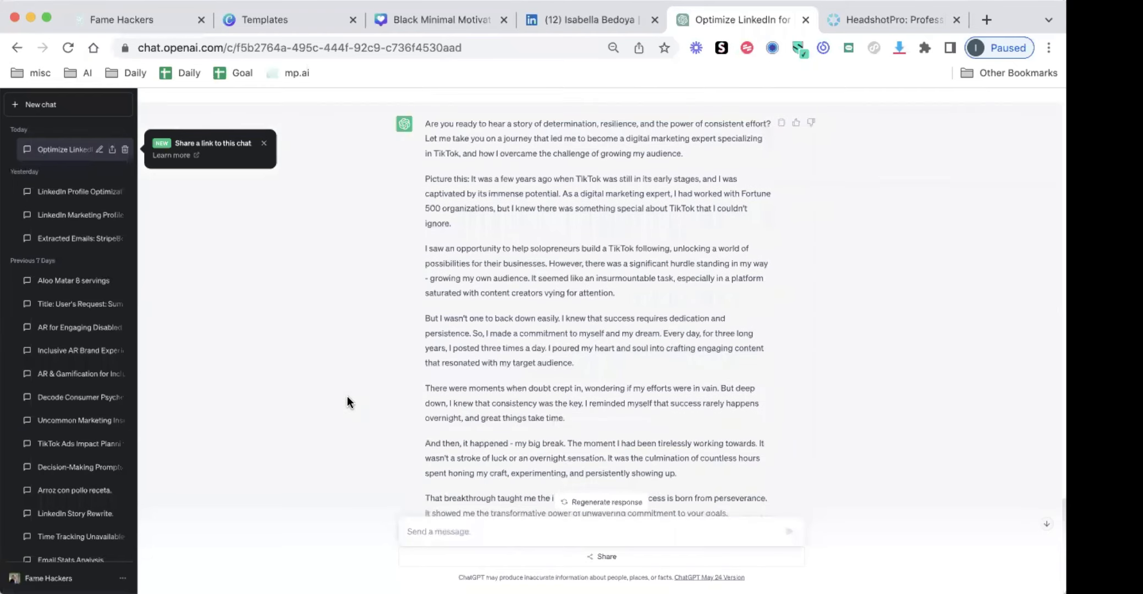